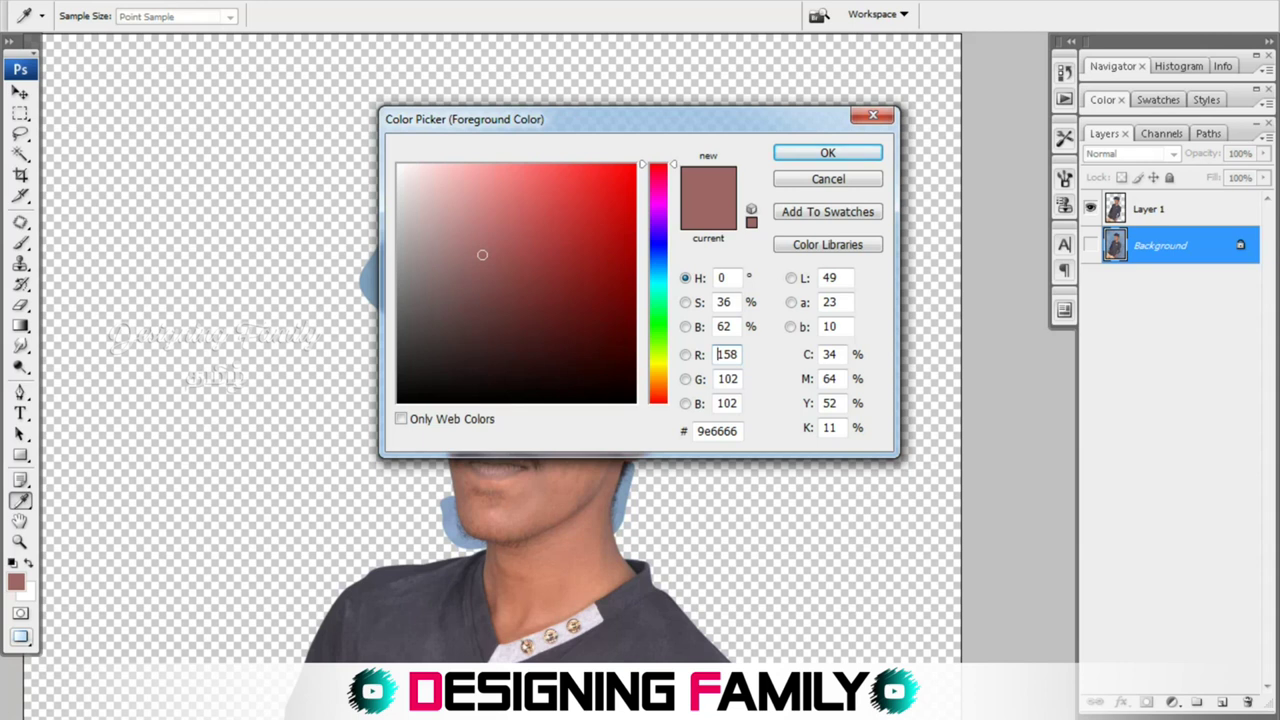
Set the foreground to light pink ffc5c5, show the pink Background layer and select Layer 1.
drag(482, 255, 451, 164)
key(Return)
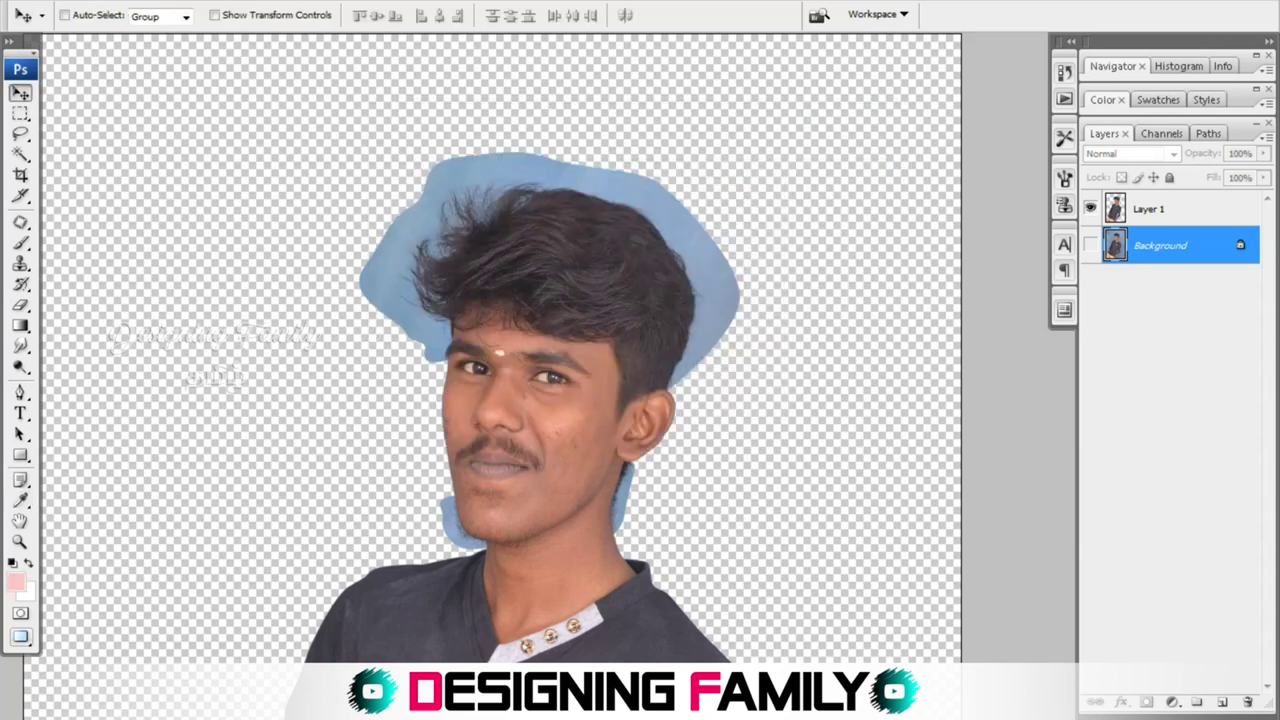
click(1090, 245)
click(1150, 209)
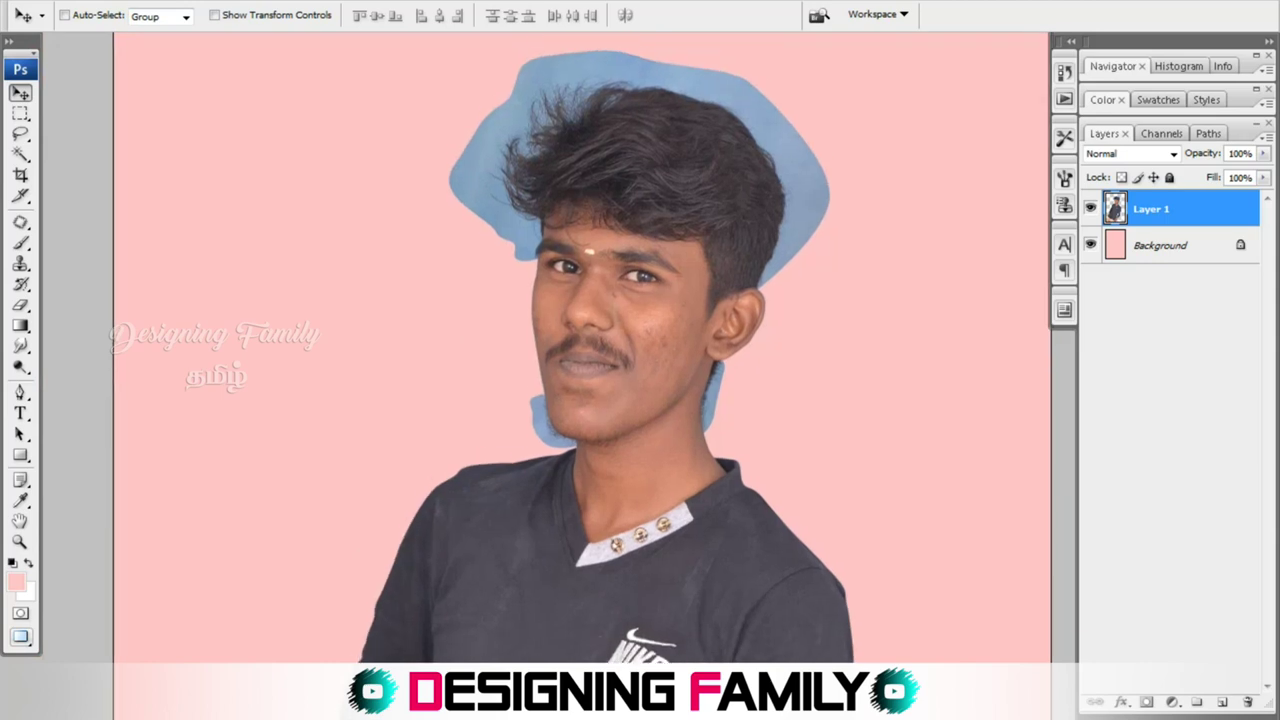
Lasso loops around the hair and both sides of the neck.
key(l)
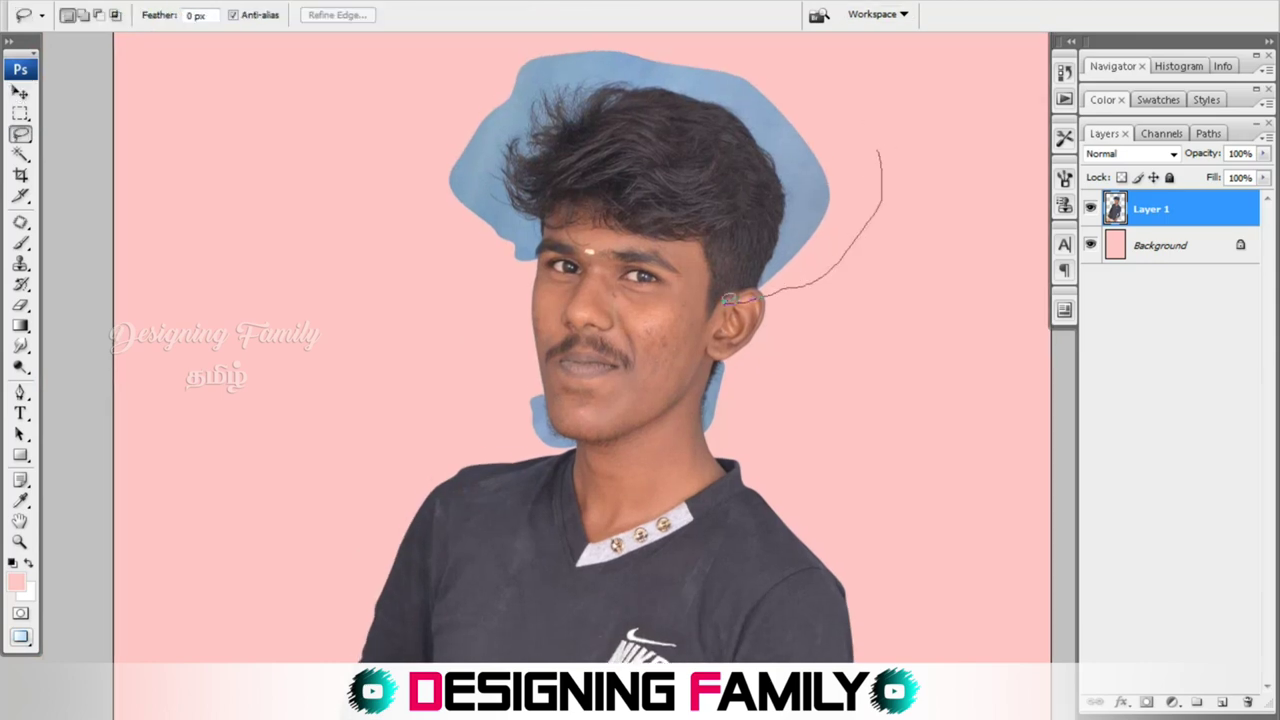
drag(730, 67, 735, 70)
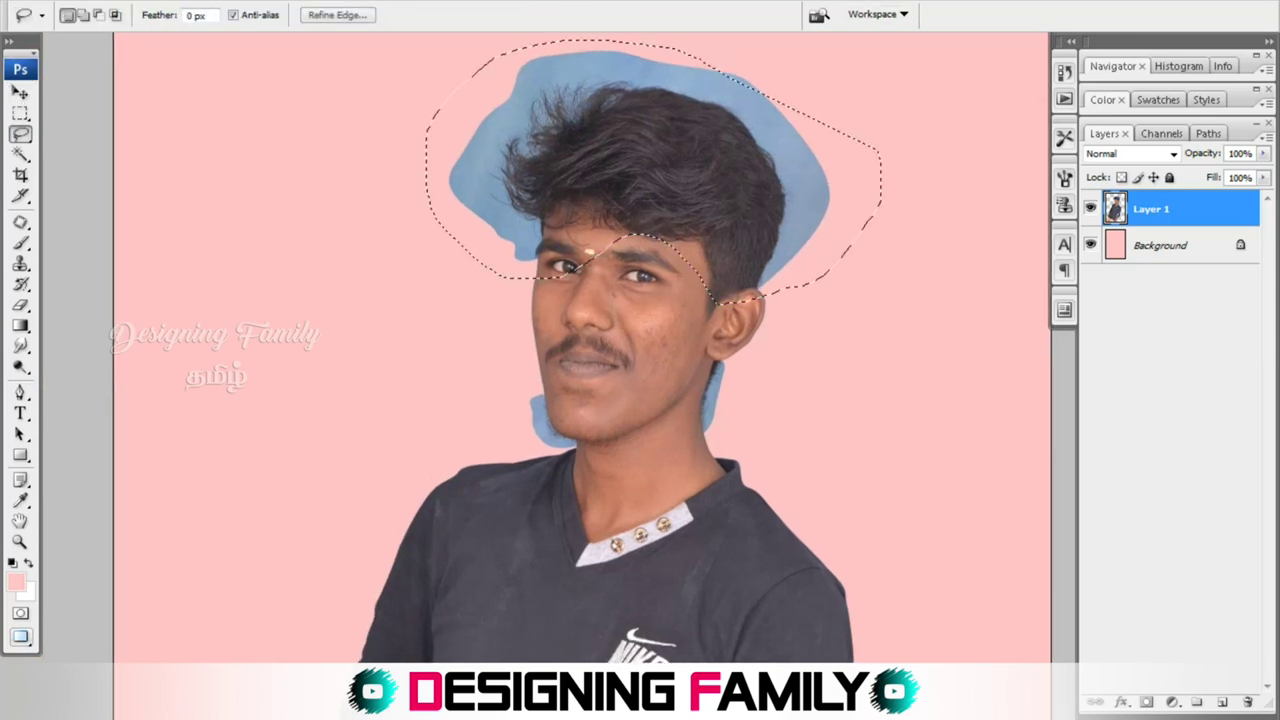
mouse_move(775, 243)
mouse_down()
mouse_move(758, 343)
mouse_move(770, 245)
mouse_up()
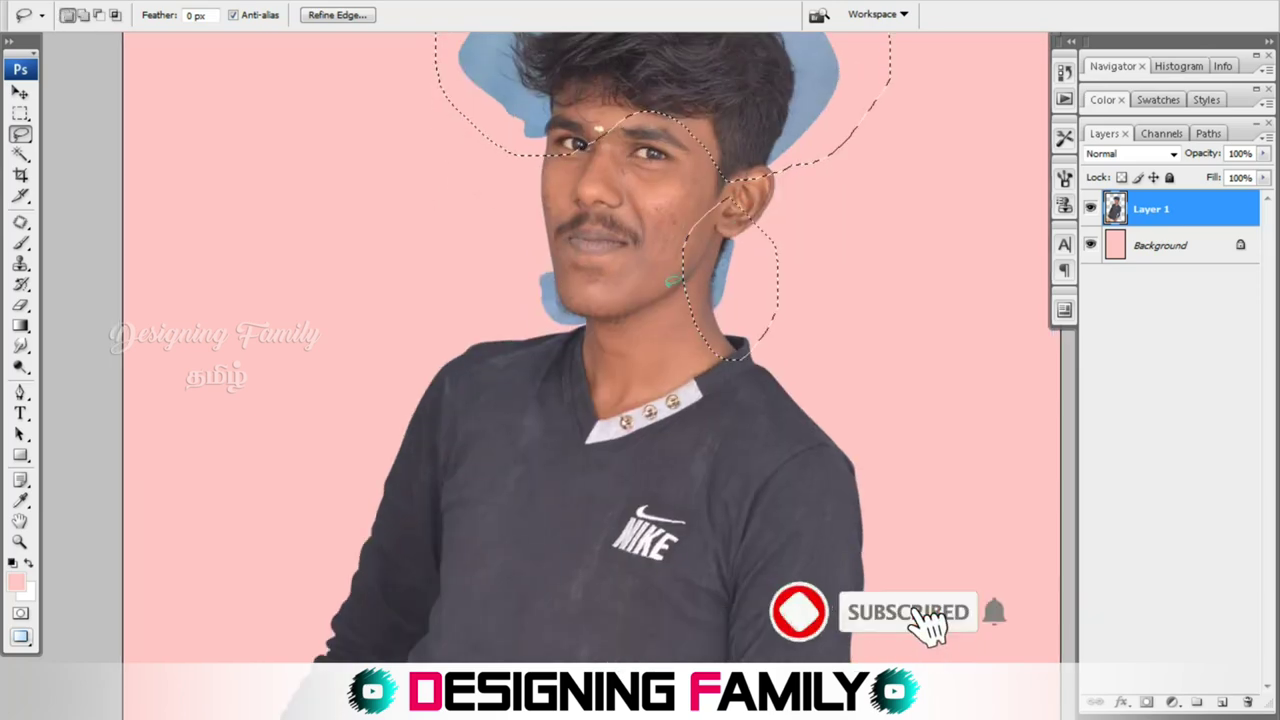
drag(560, 230, 555, 235)
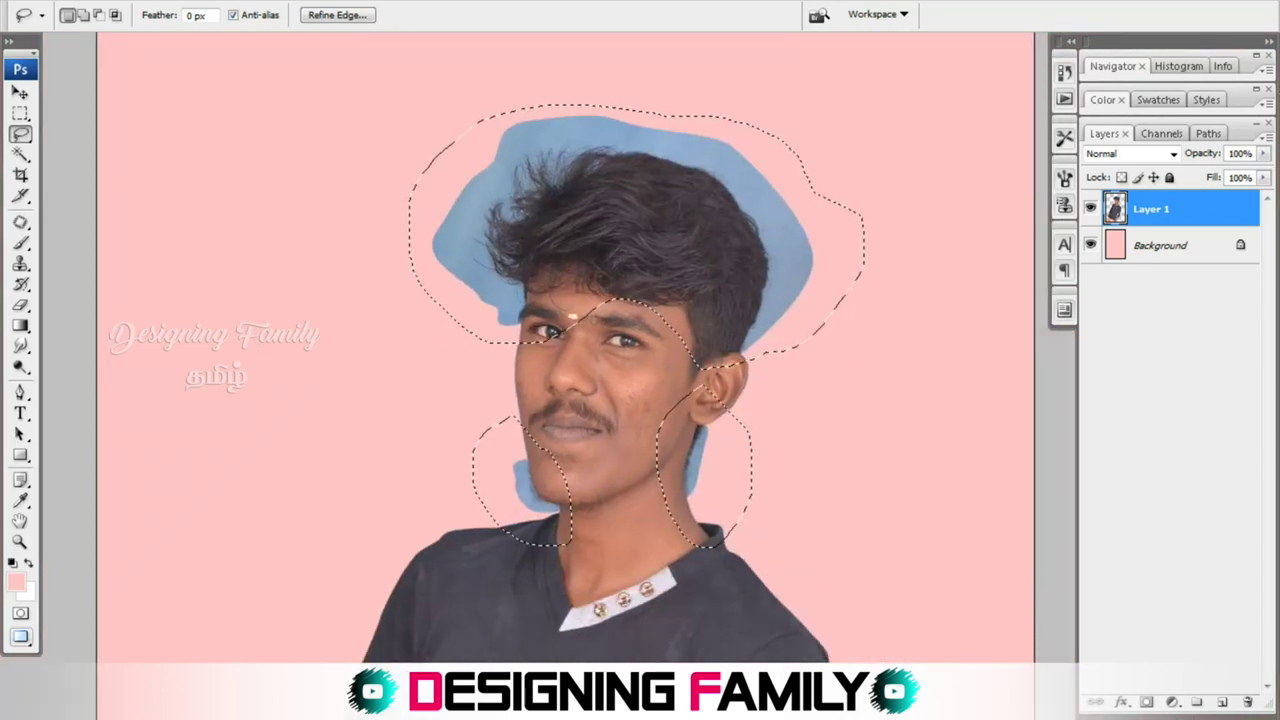
Feather the selection slightly and copy it onto a new Layer 2.
key(ctrl+alt+d)
key(Return)
key(ctrl+j)
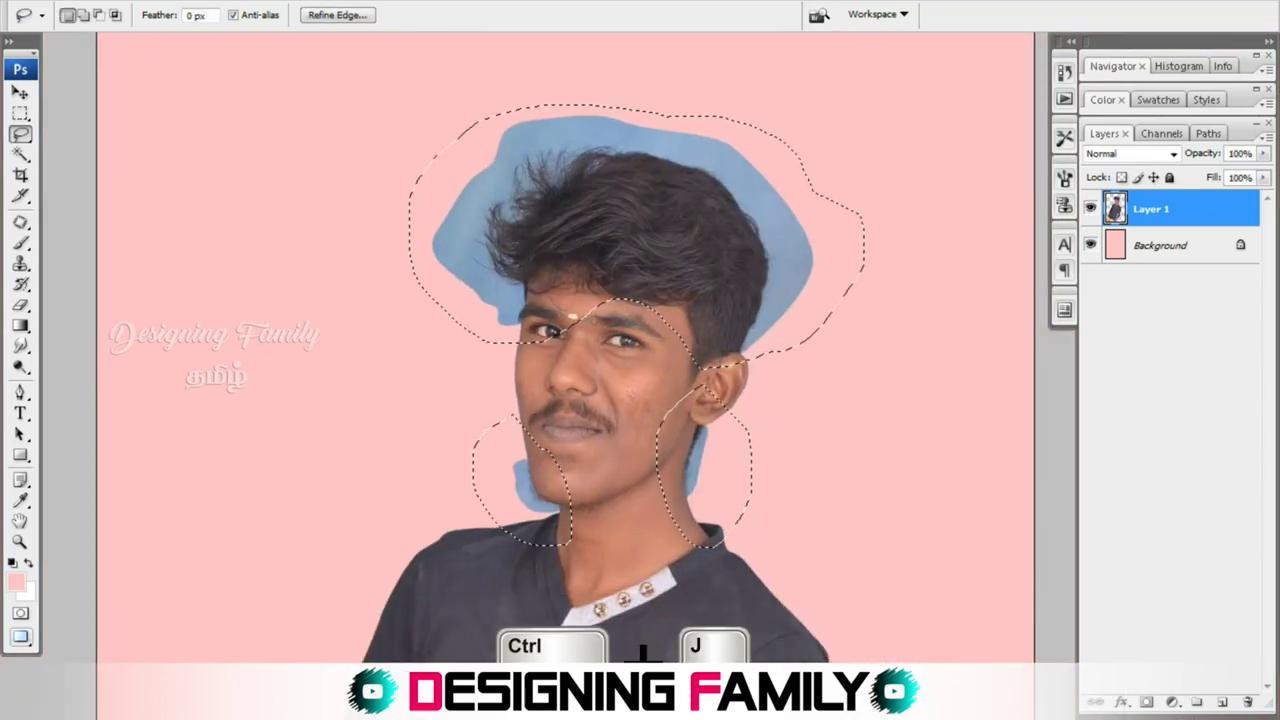
key(v)
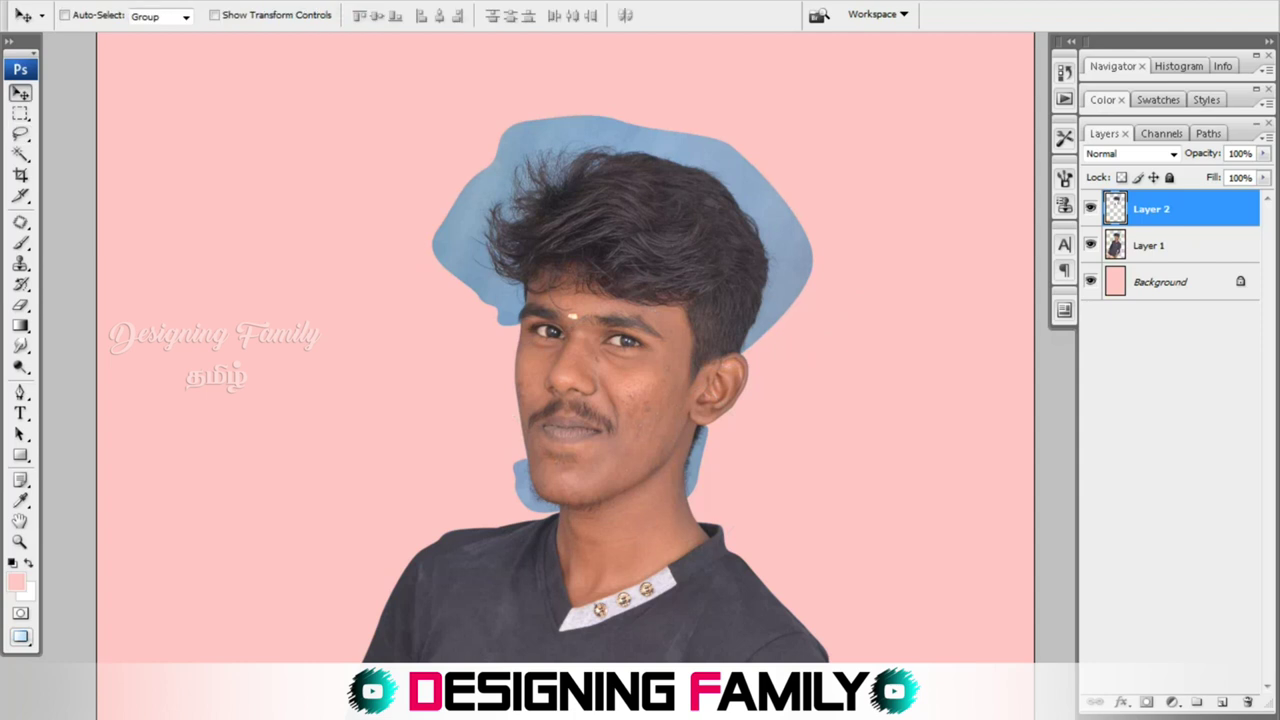
Set Layer 2 to Multiply blend mode and desaturate it, then zoom in on the hair.
click(1130, 153)
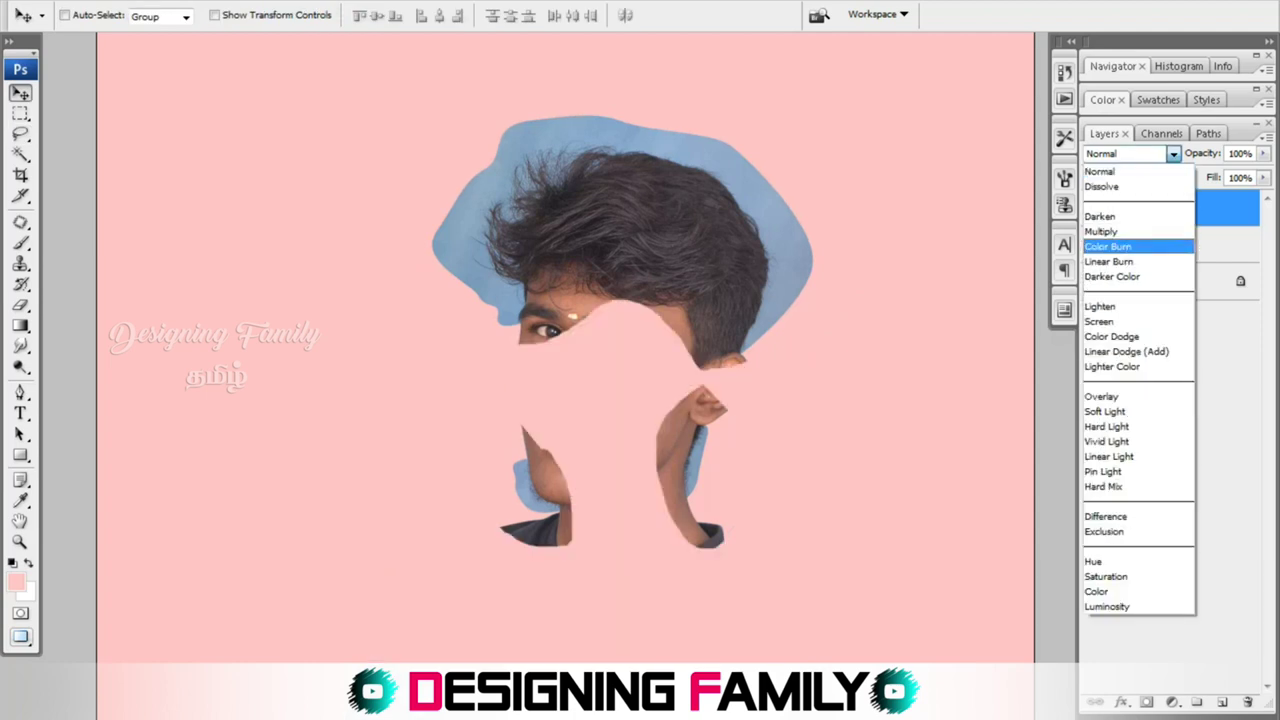
key(Return)
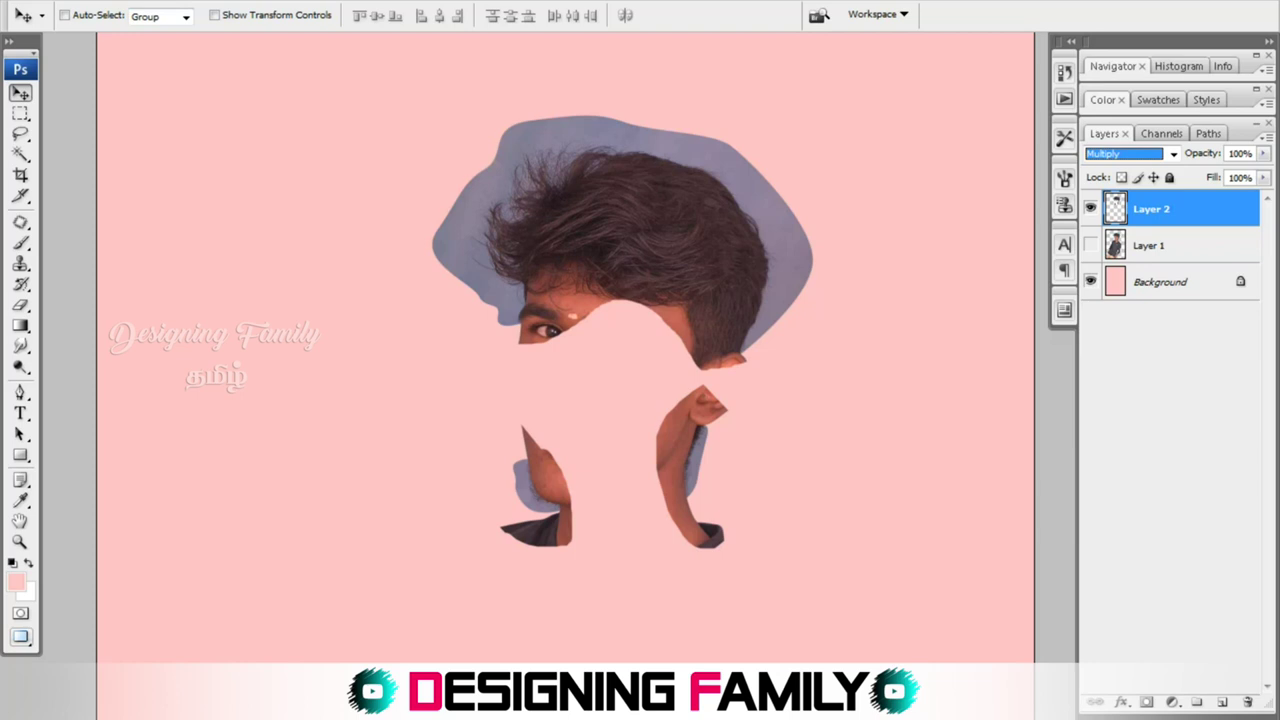
key(ctrl+shift+u)
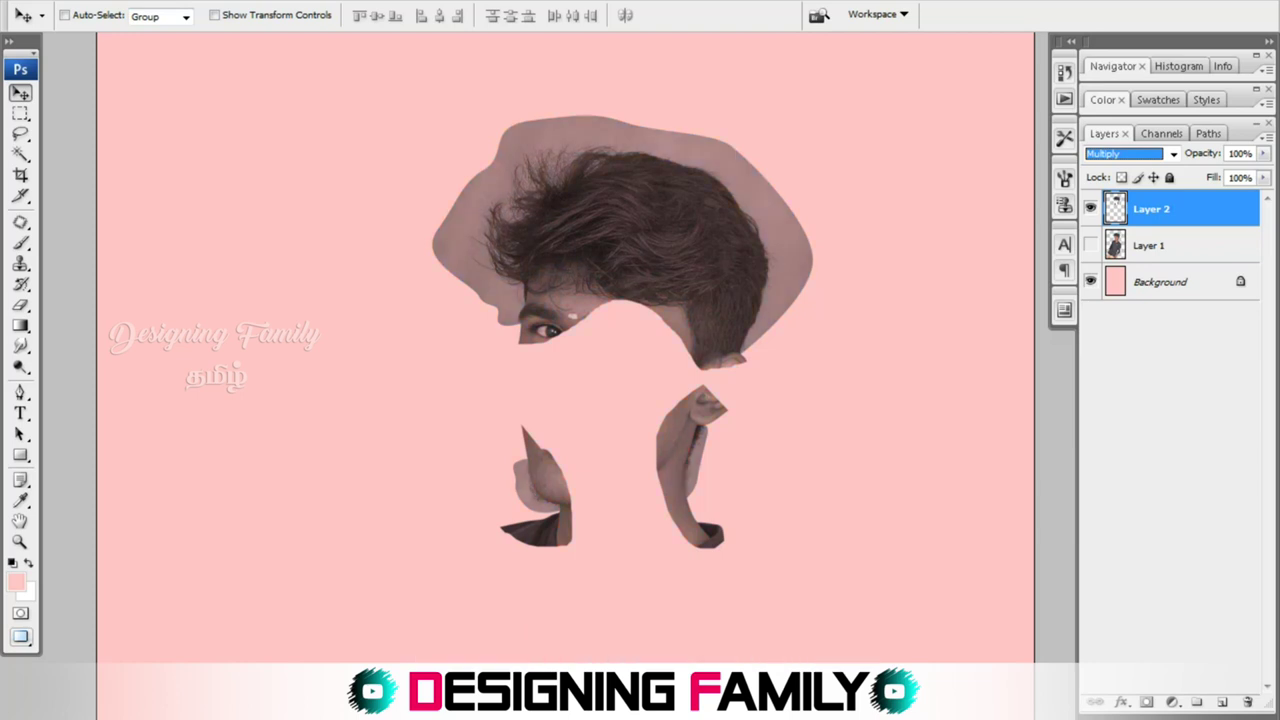
key(ctrl+shift+l)
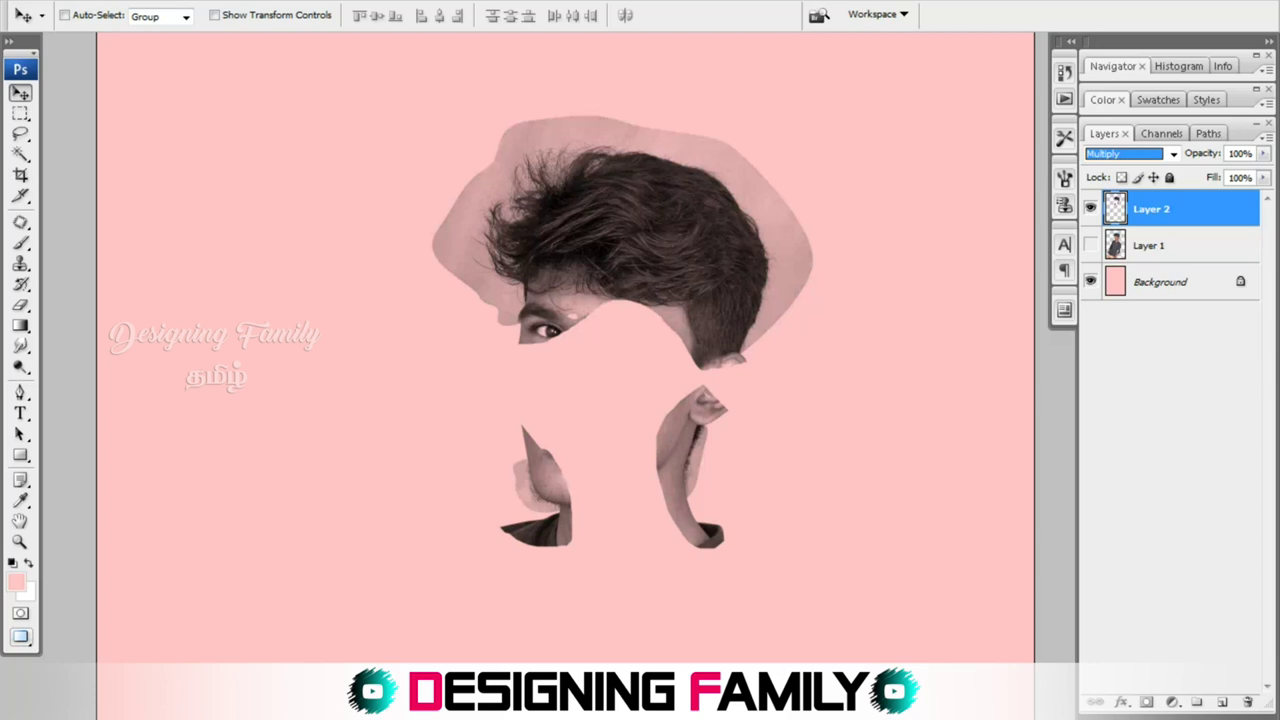
key(ctrl+z)
key(ctrl+z)
key(ctrl+z)
key(ctrl+z)
key(ctrl+plus)
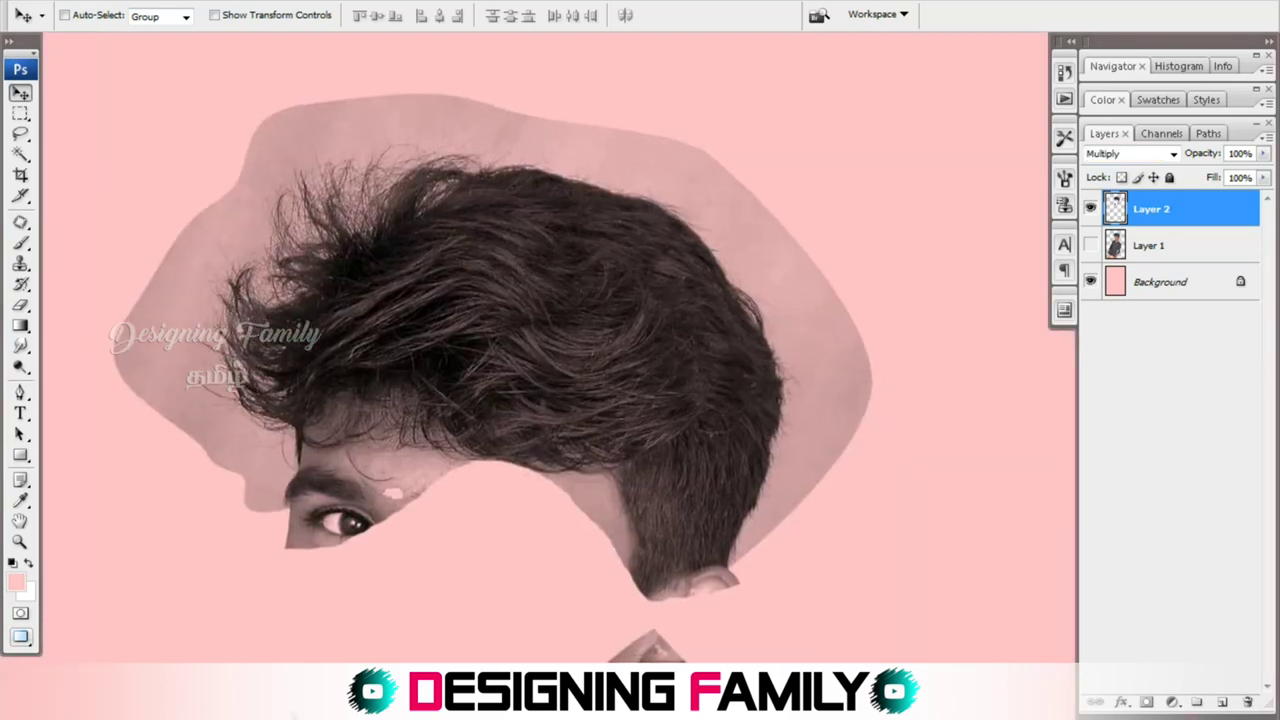
key(ctrl+l)
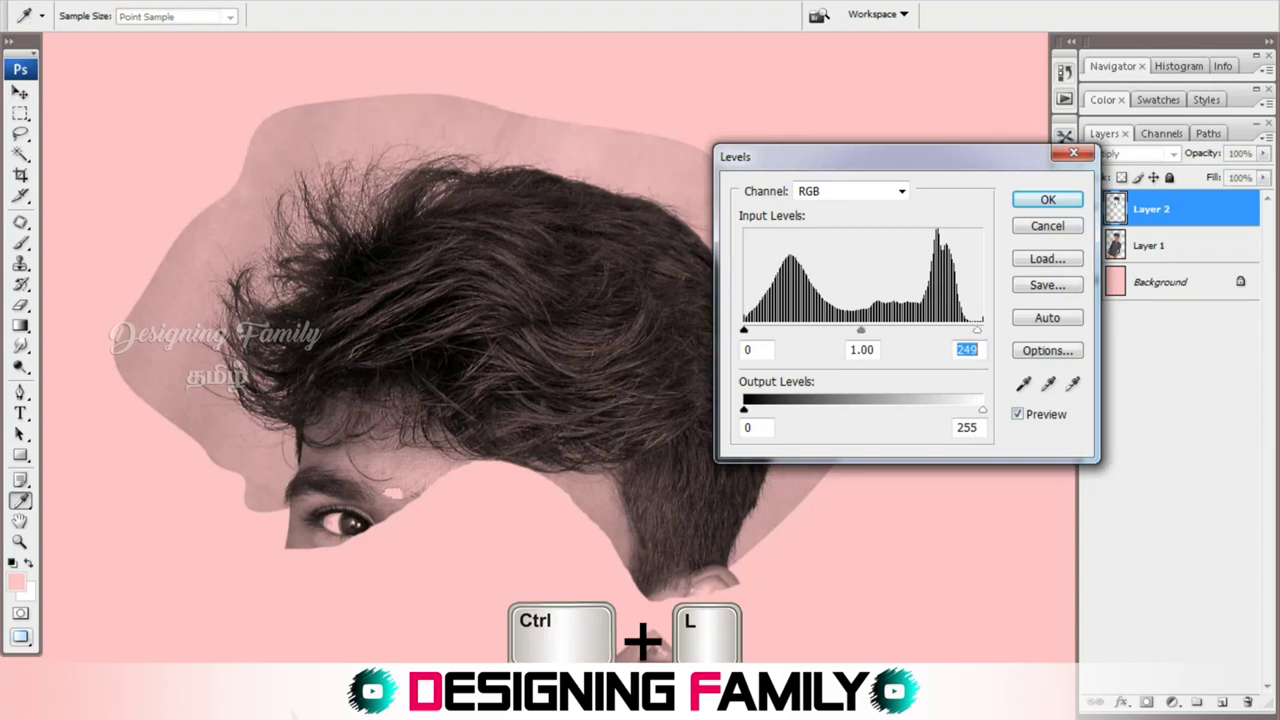
Apply Levels with midtone 1.09 and a white point sampled from the grey background.
key(shift+Tab)
key(Up)
key(Up)
key(Up)
click(1072, 384)
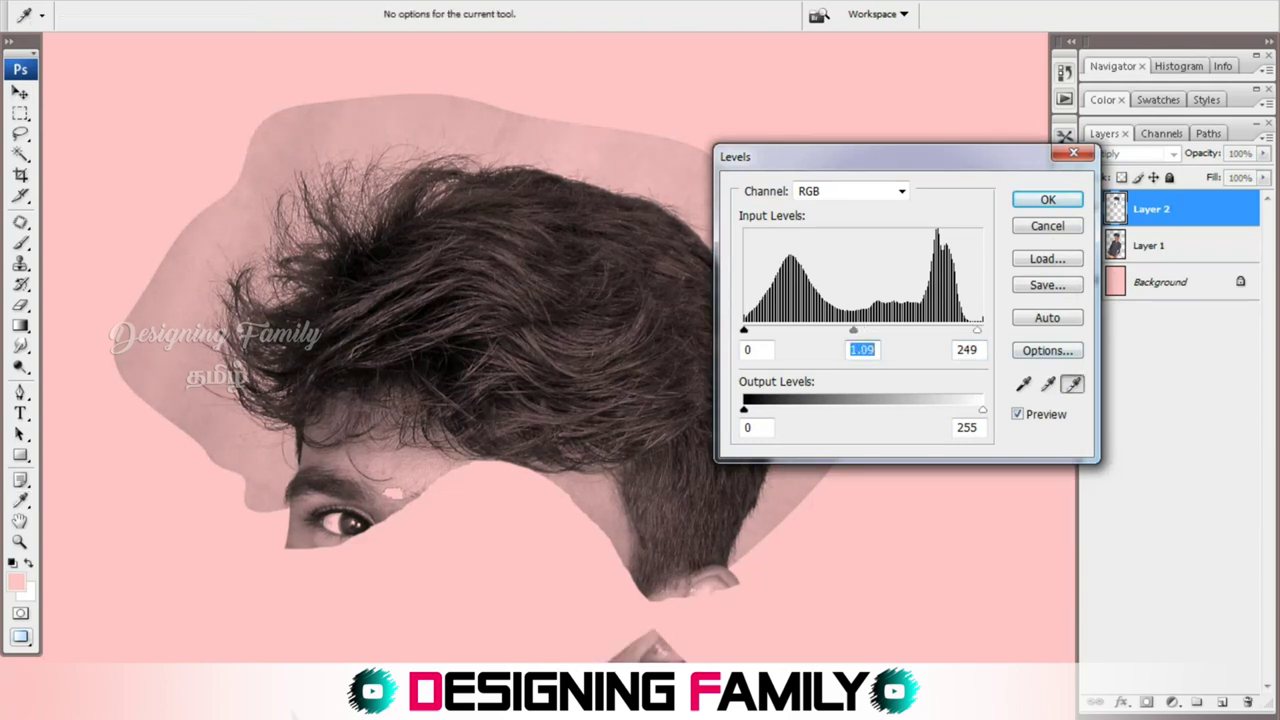
click(300, 140)
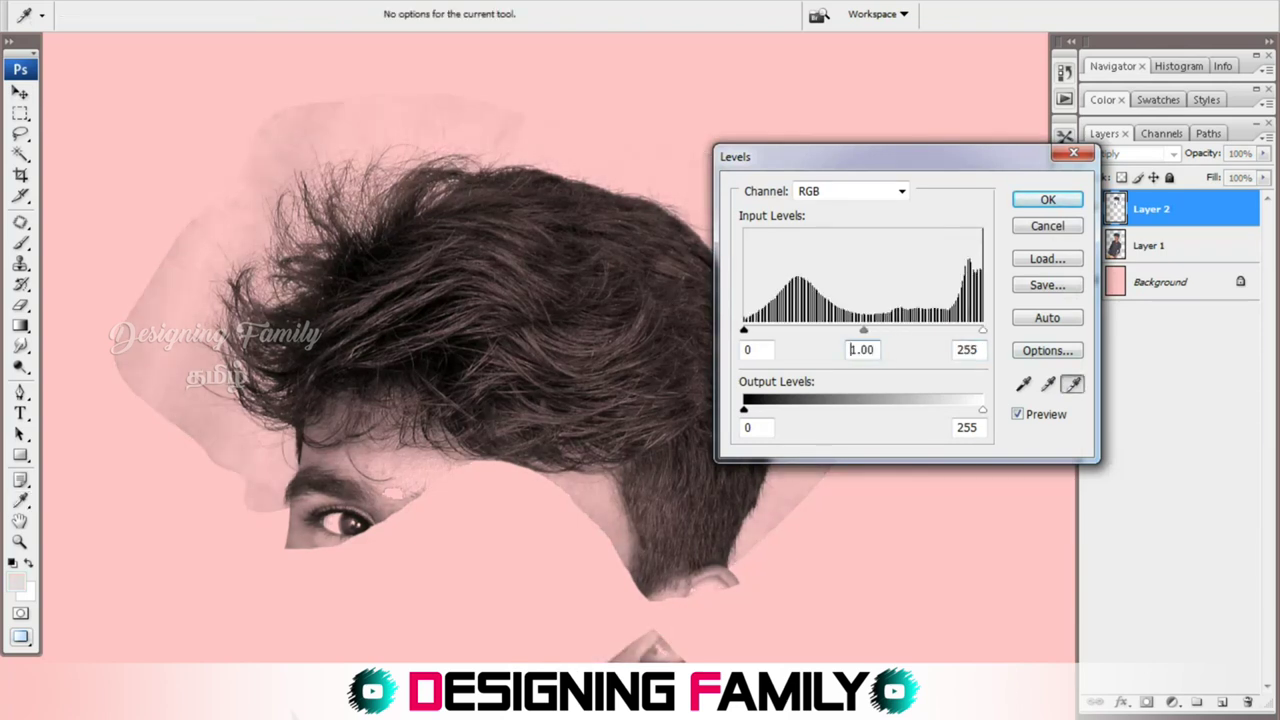
click(170, 400)
key(Return)
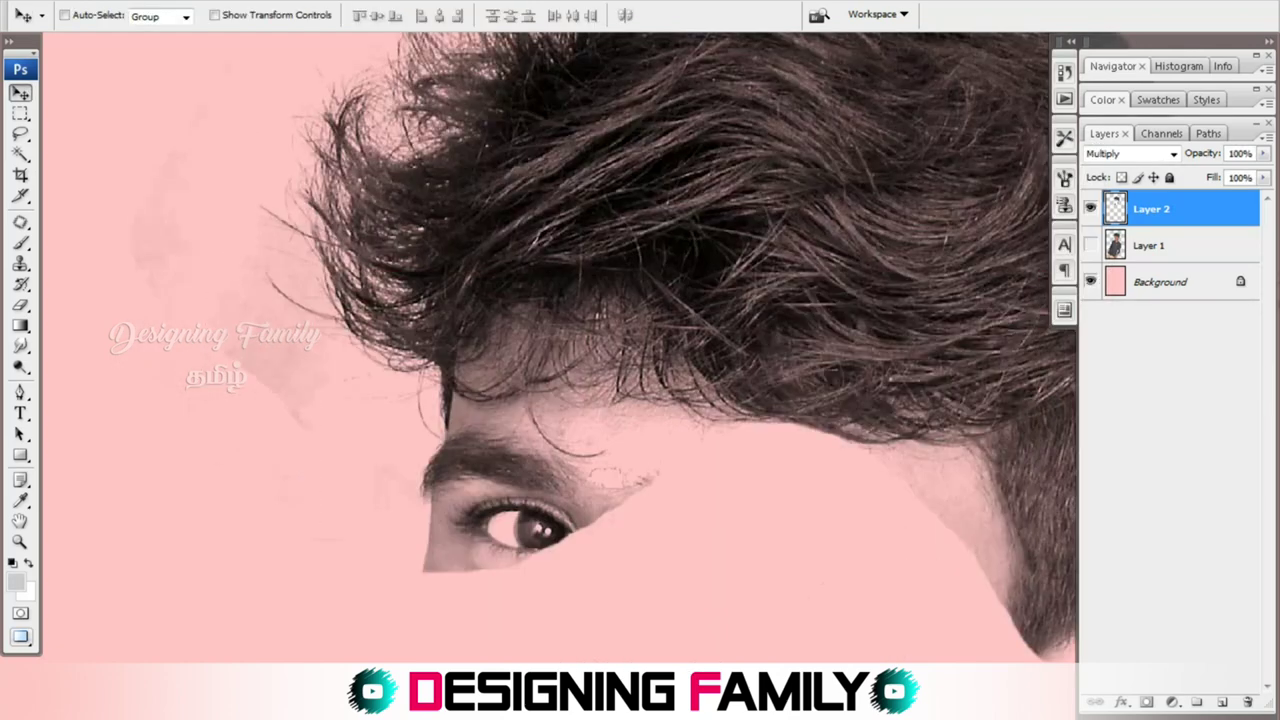
Lasso the faint grey patch left of the face and feather it 5 px.
key(l)
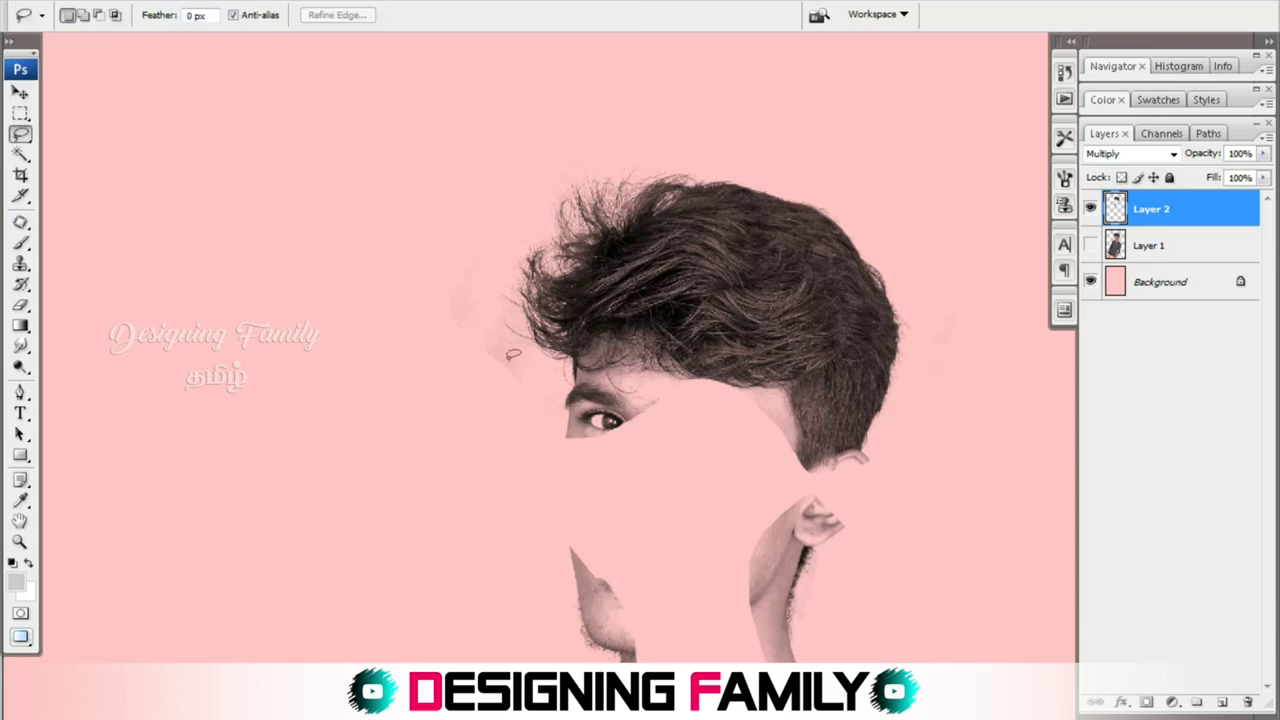
drag(408, 278, 365, 320)
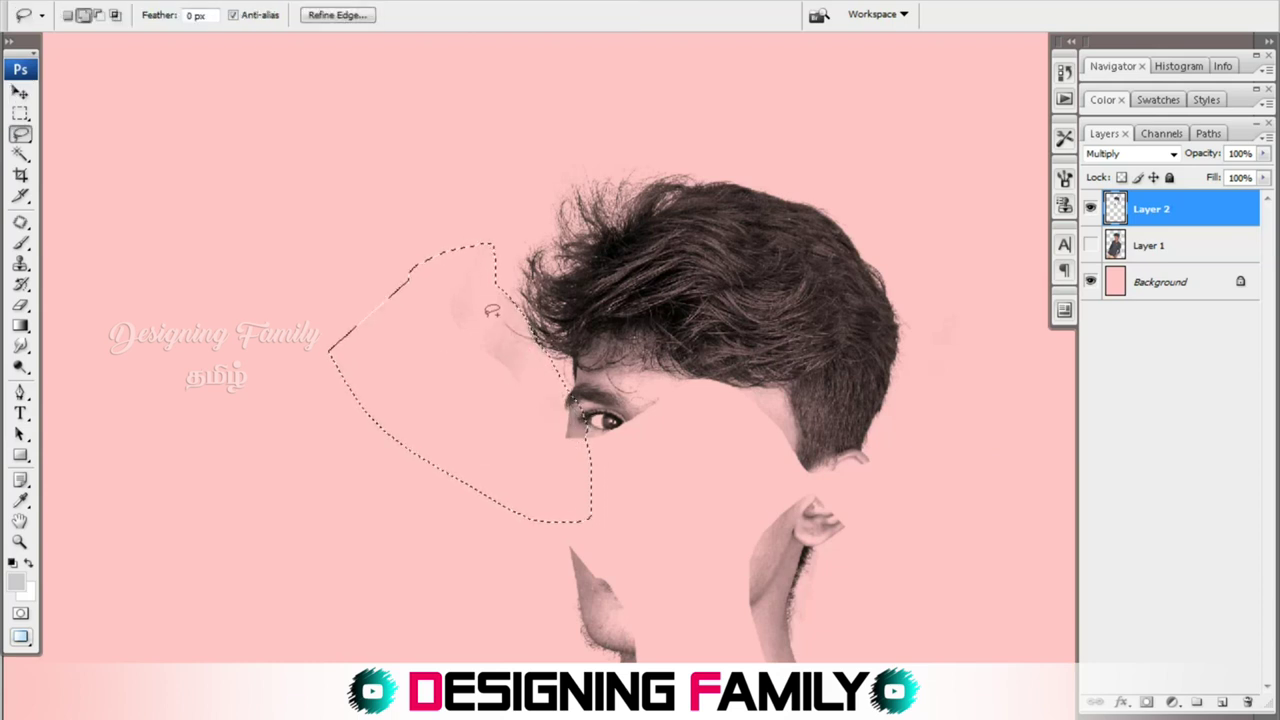
key(ctrl+alt+d)
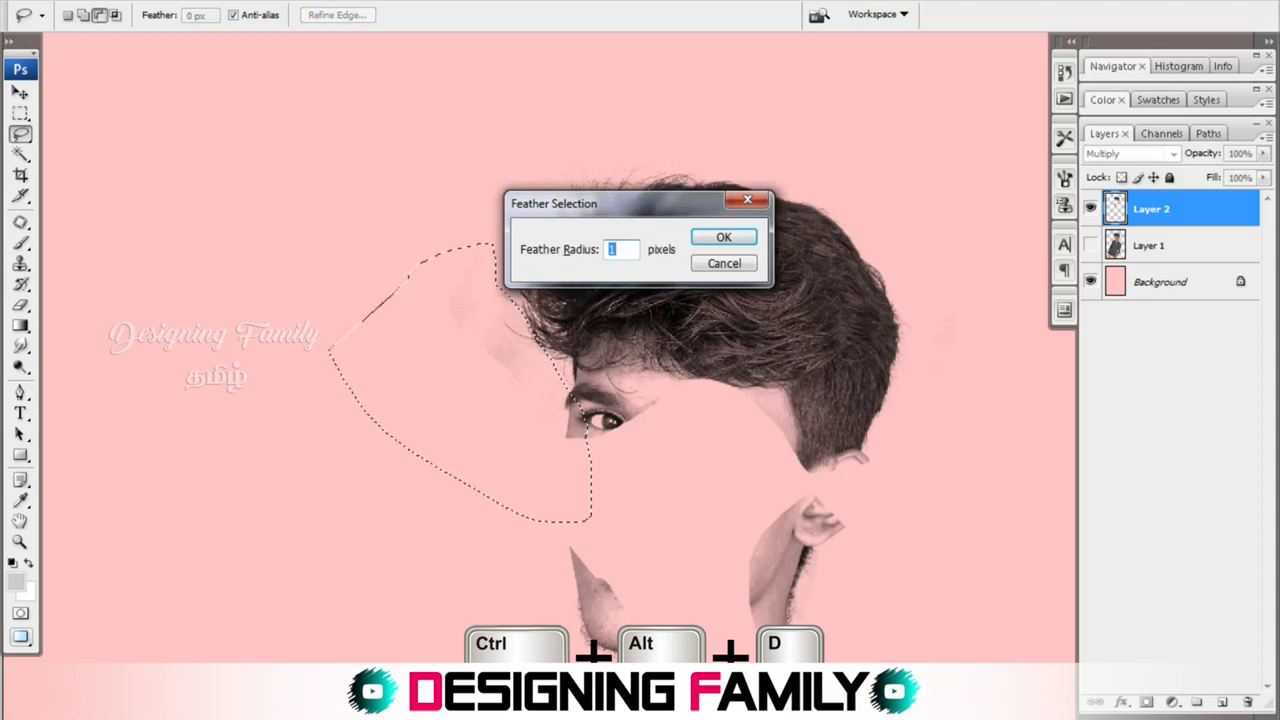
key(Return)
Whiten the patch with a Levels white-point sample, then deselect.
key(ctrl+l)
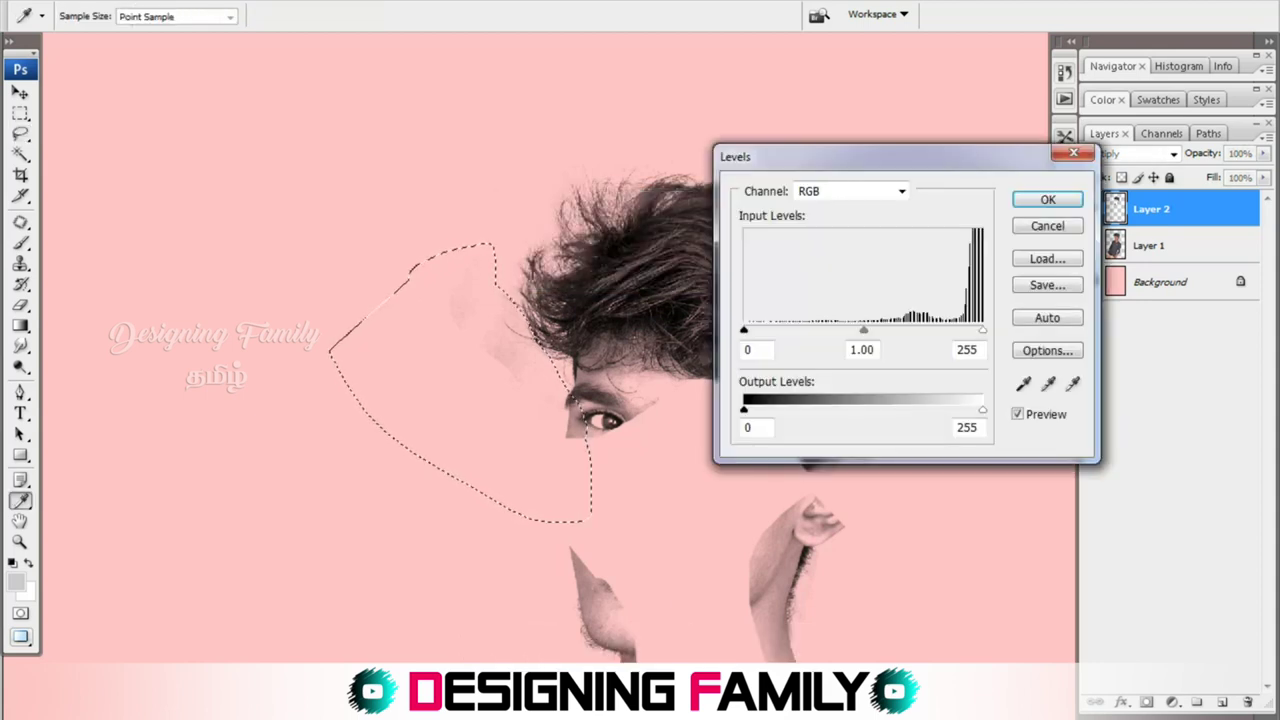
click(1073, 383)
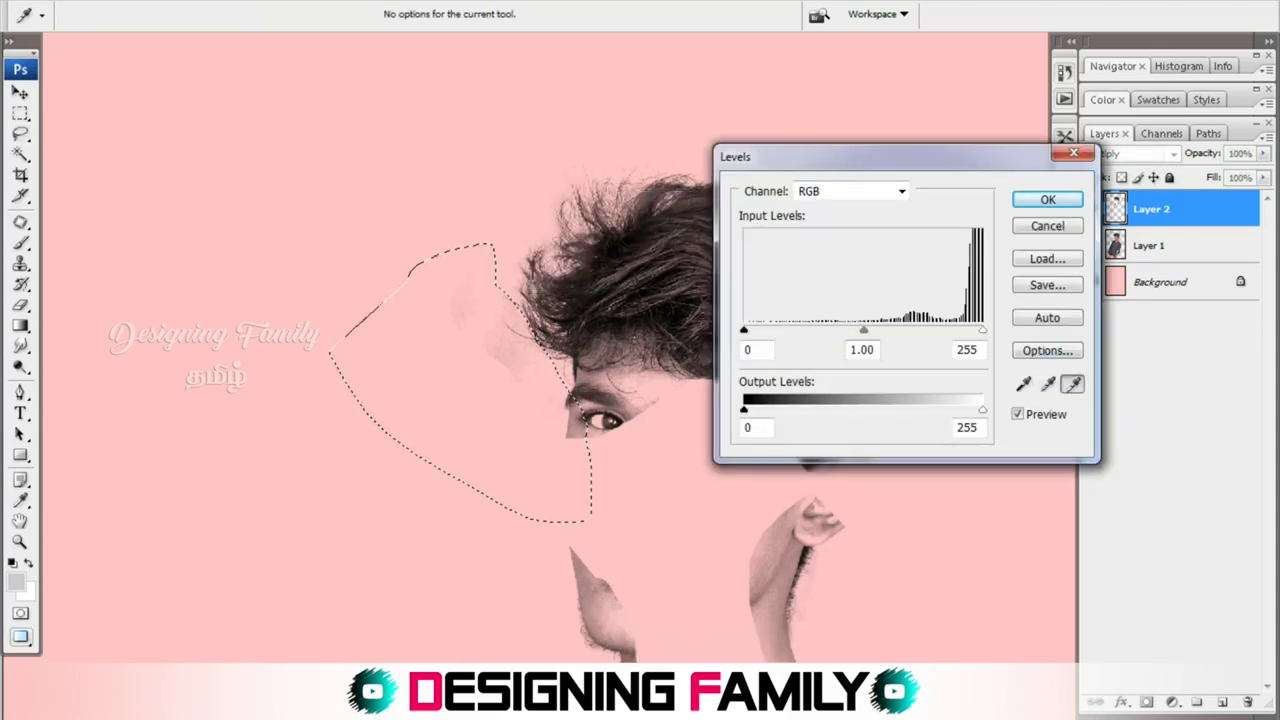
click(470, 400)
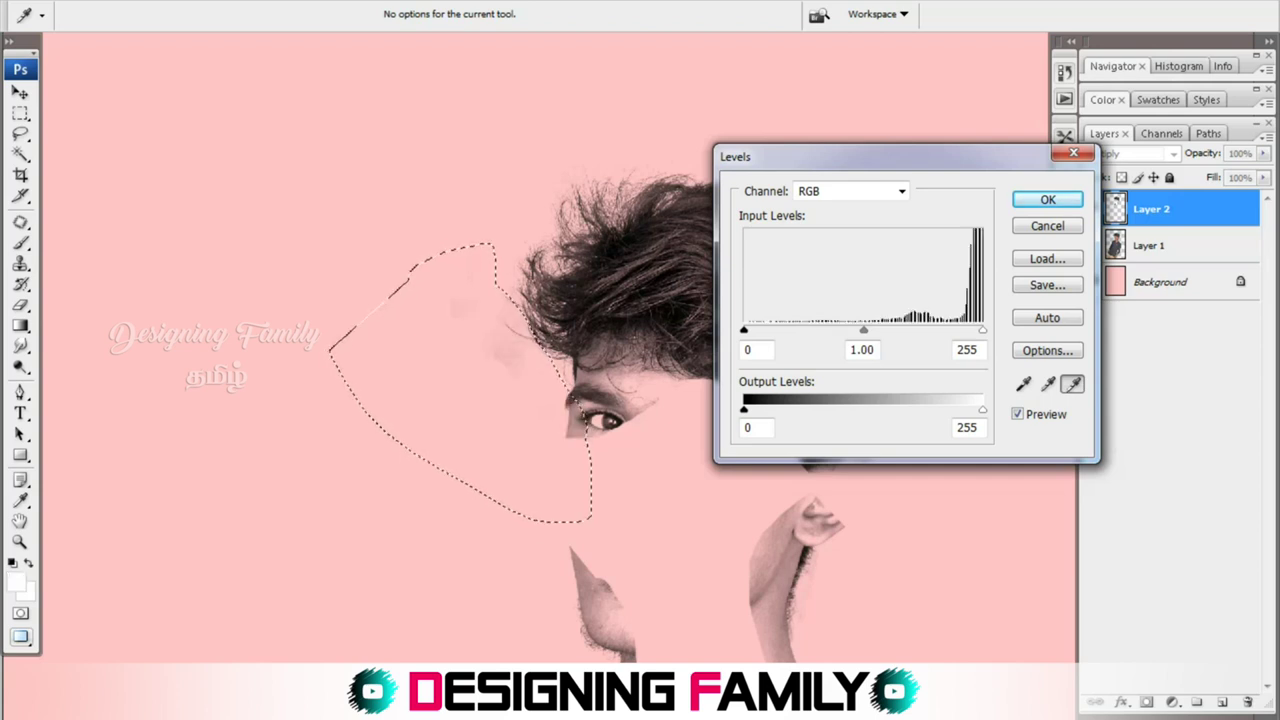
key(ctrl+plus)
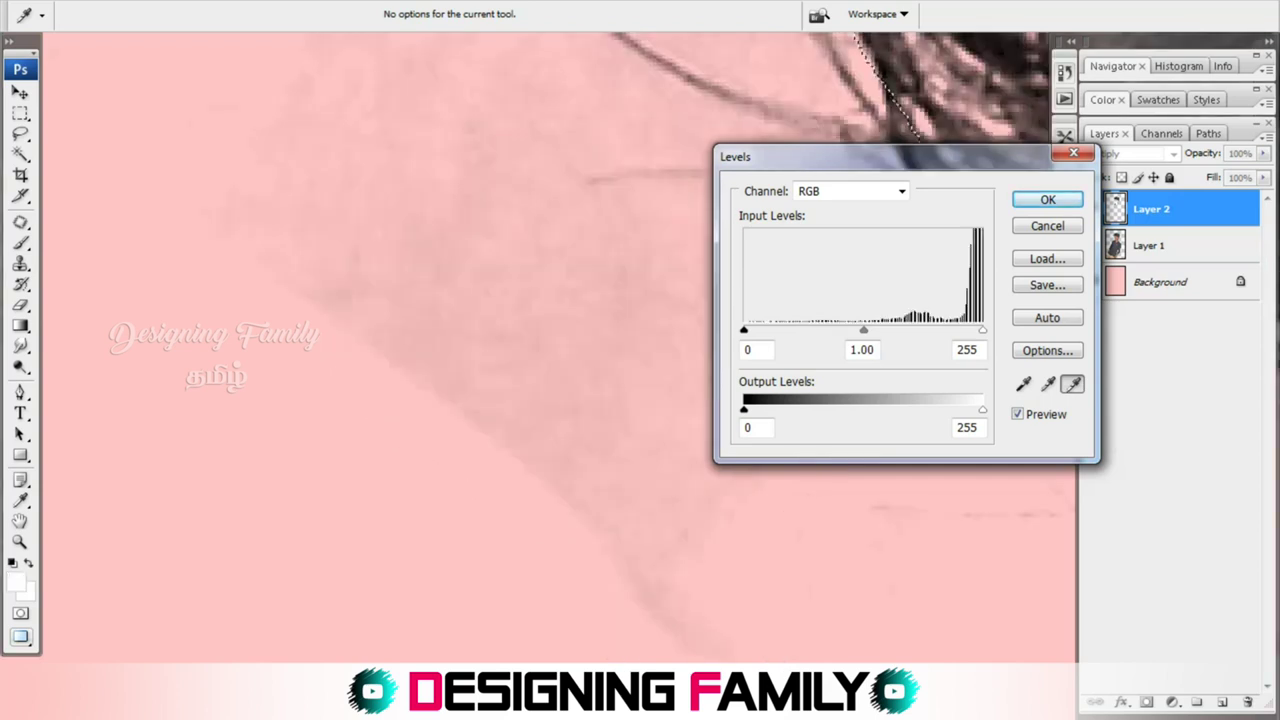
key(ctrl+minus)
key(ctrl+minus)
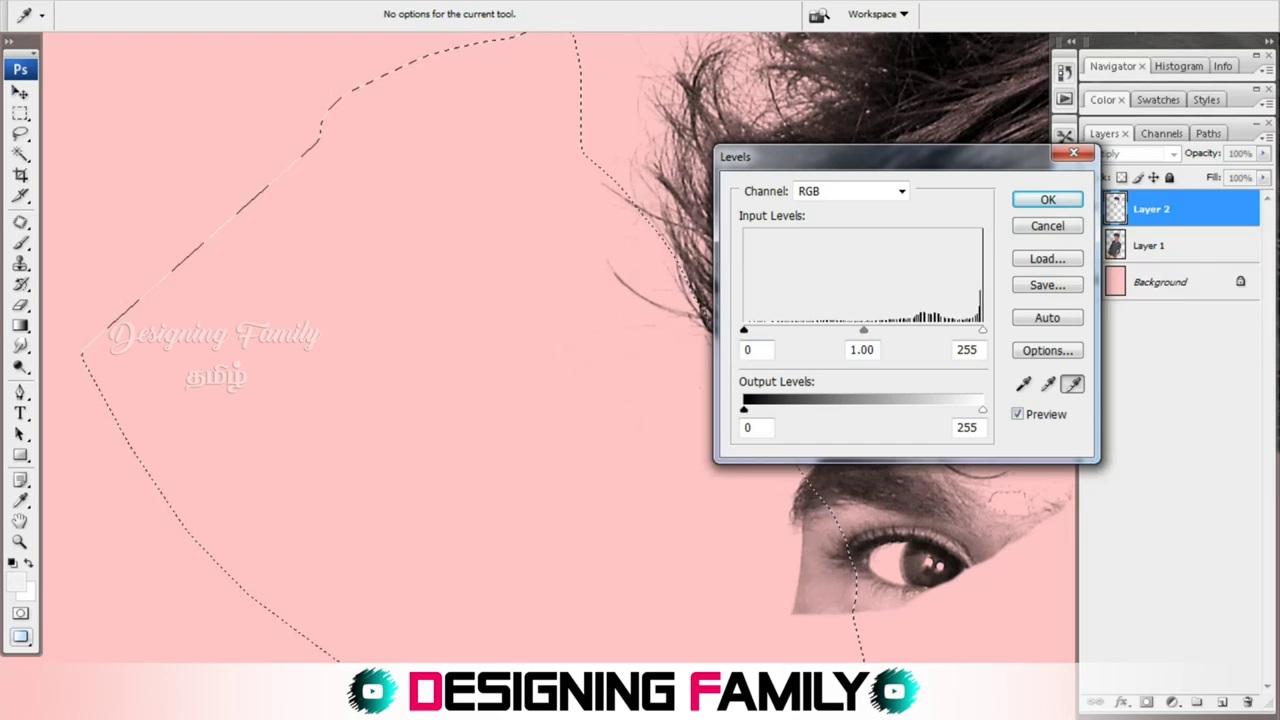
key(Return)
key(ctrl+d)
scroll(560, 350, down, 5)
scroll(560, 350, down, 5)
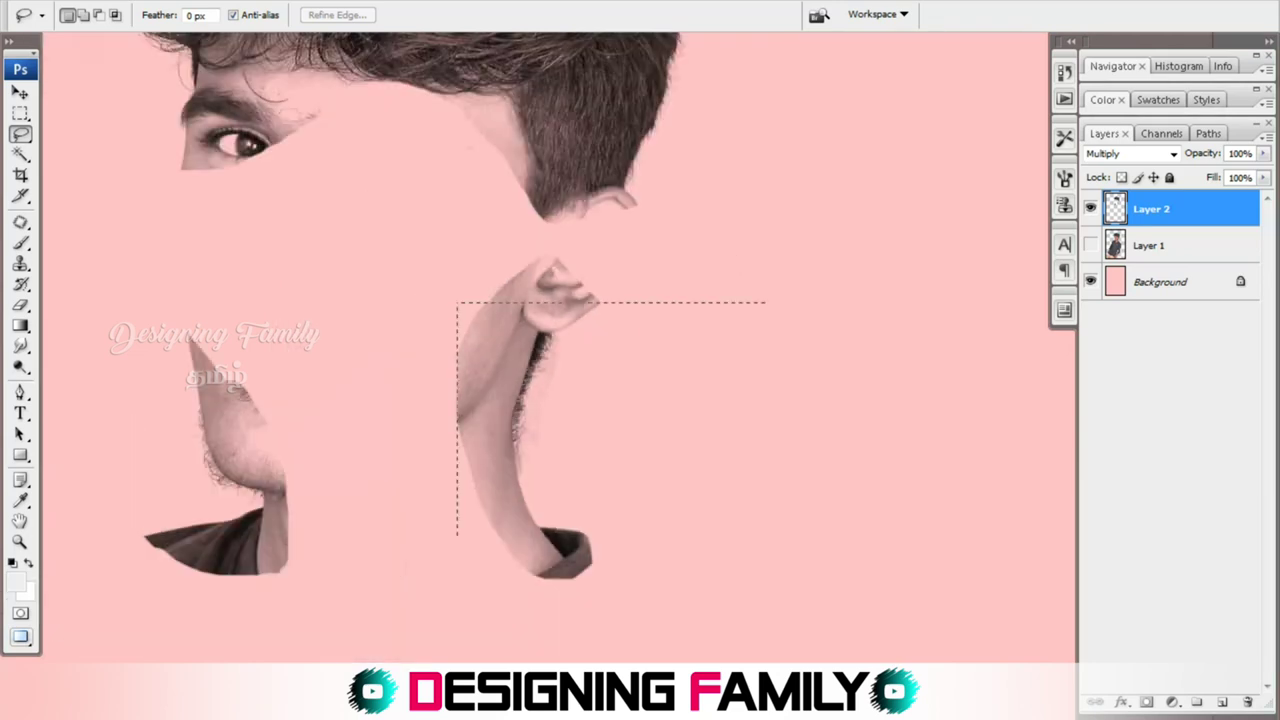
Lasso the neck below the ear and feather the selection 5 px.
scroll(595, 443, up, 3)
drag(553, 163, 565, 125)
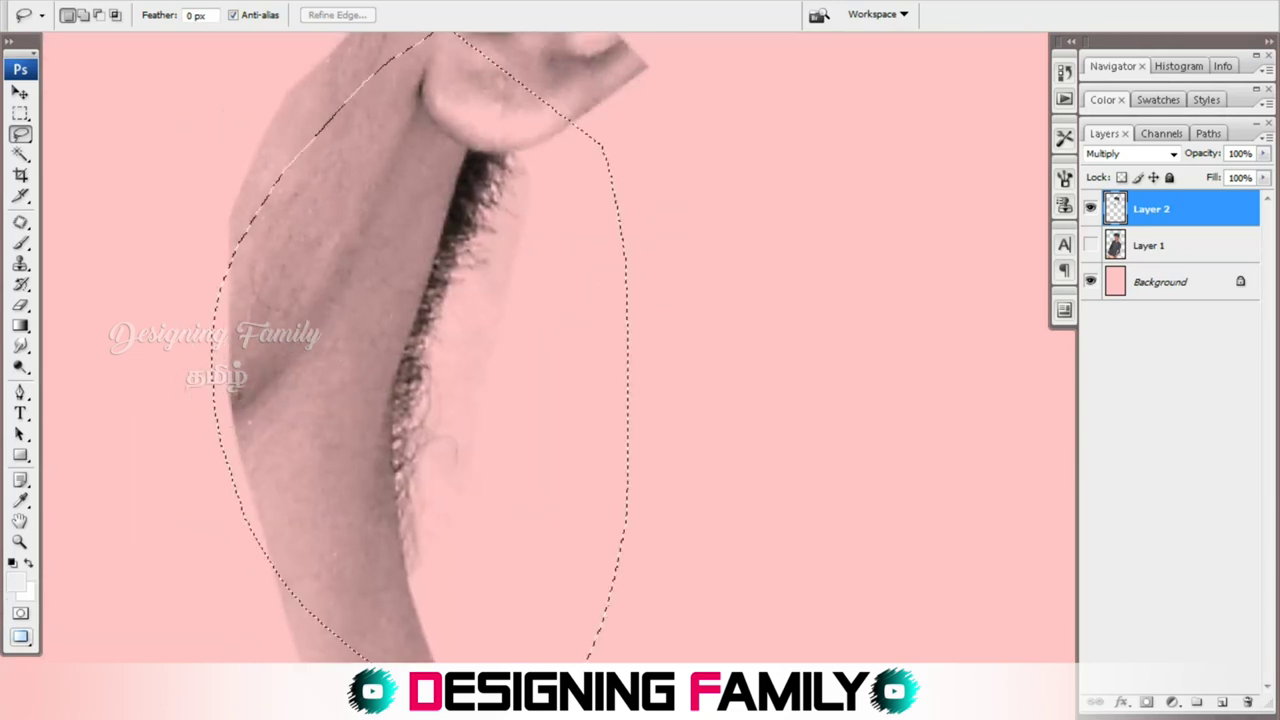
key(ctrl+alt+d)
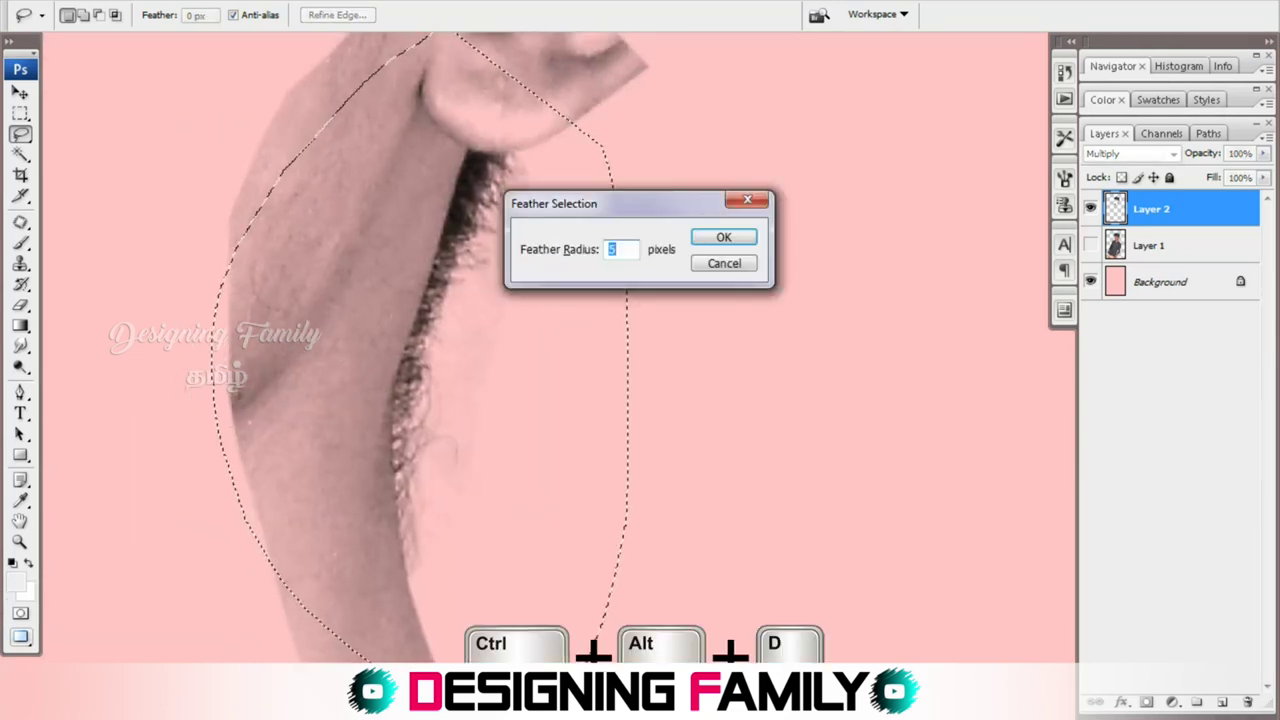
key(Return)
Whiten the neck skin with a Levels white-point sample taken from the skin.
key(ctrl+l)
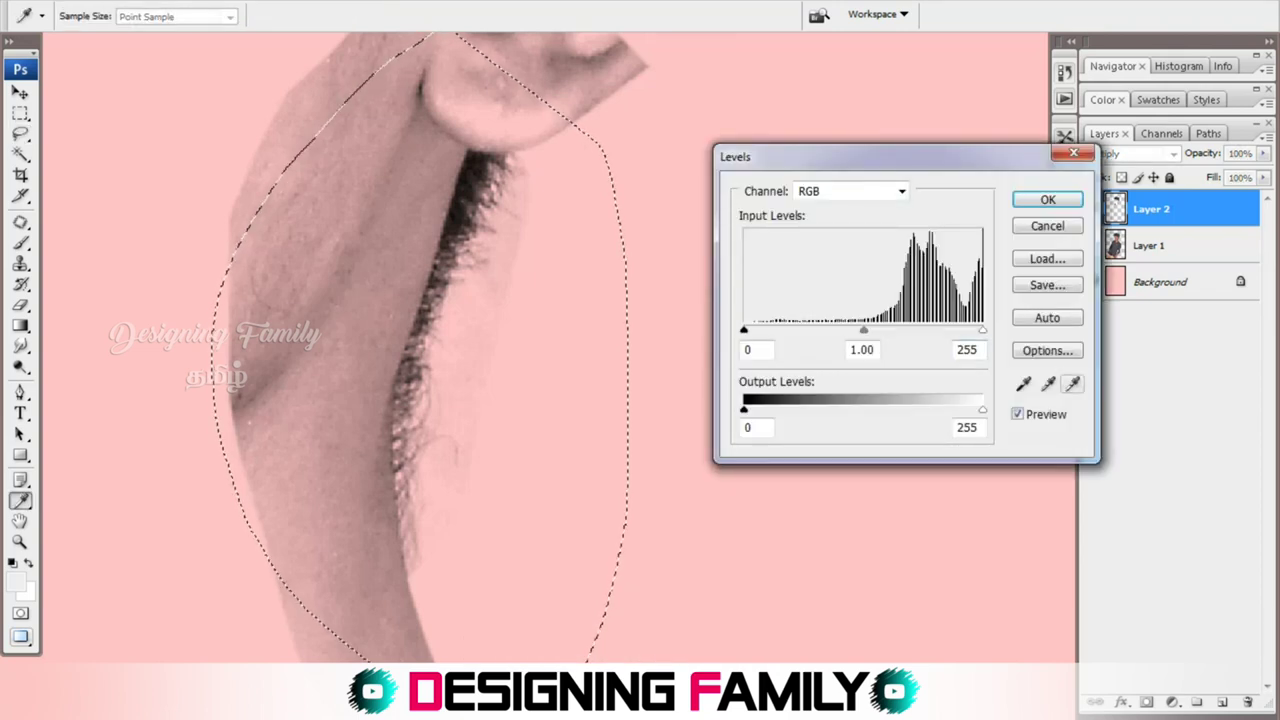
click(1072, 383)
click(250, 530)
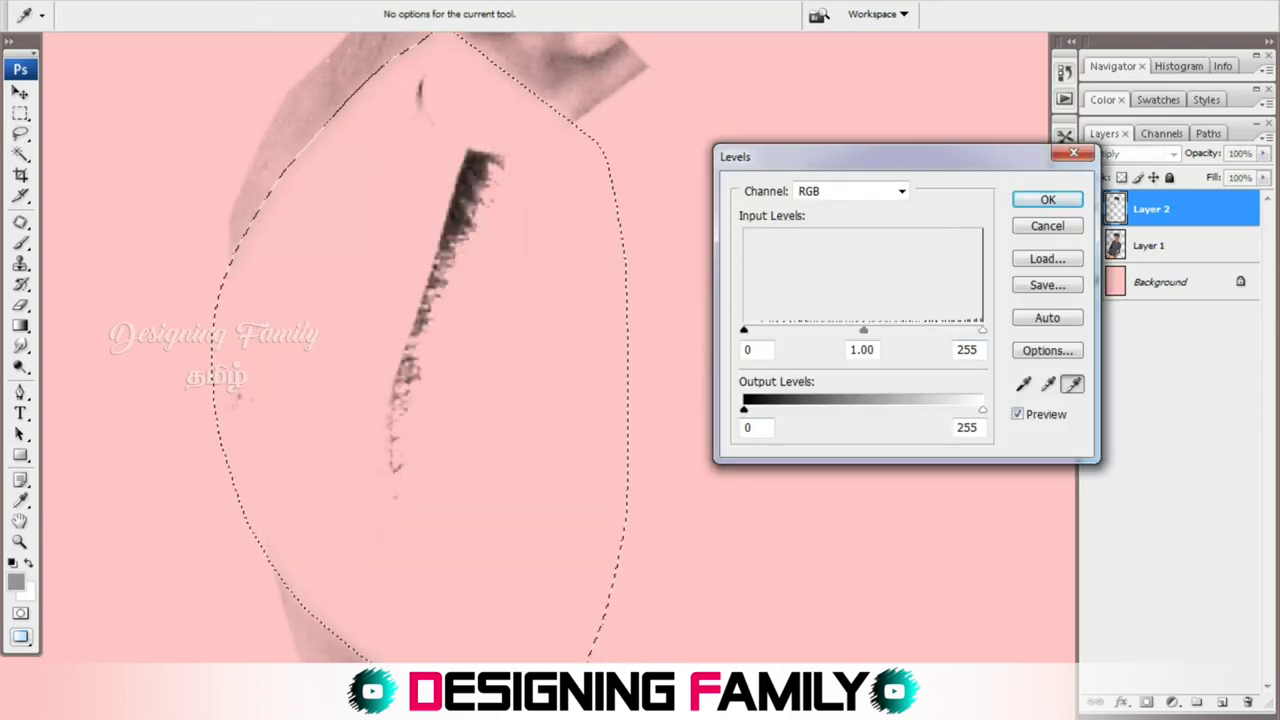
key(ctrl+z)
click(255, 528)
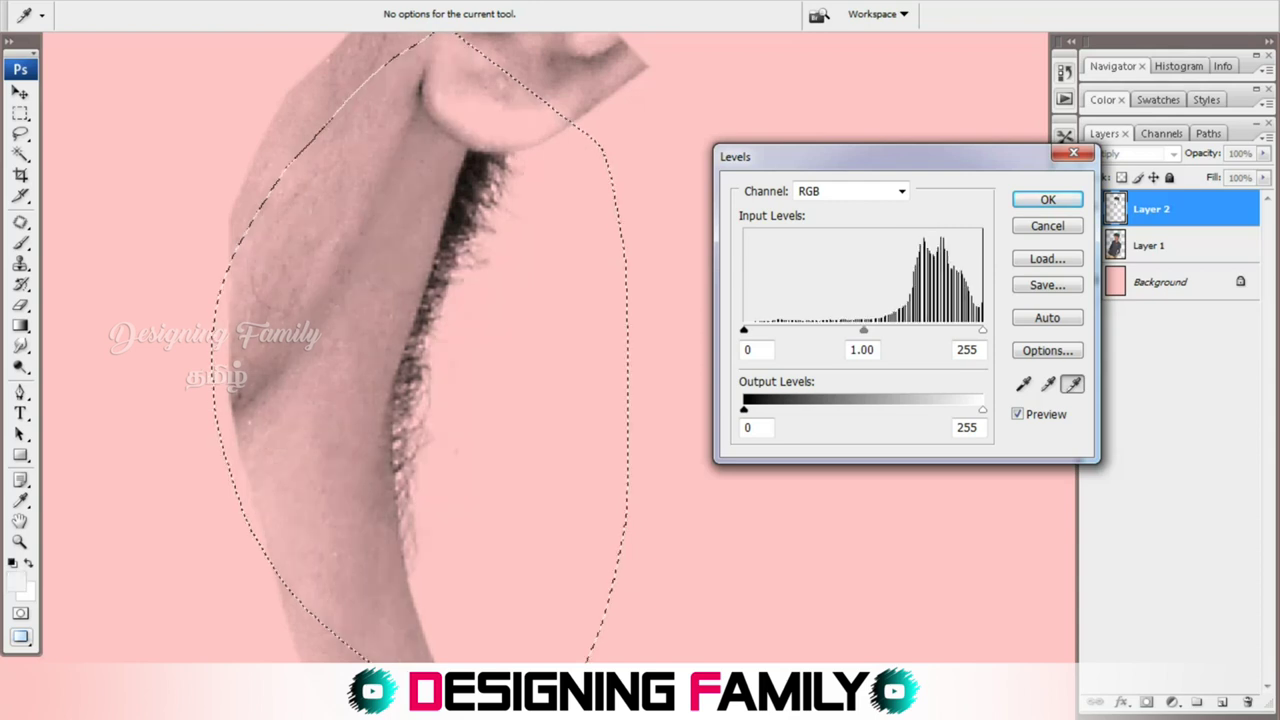
key(Return)
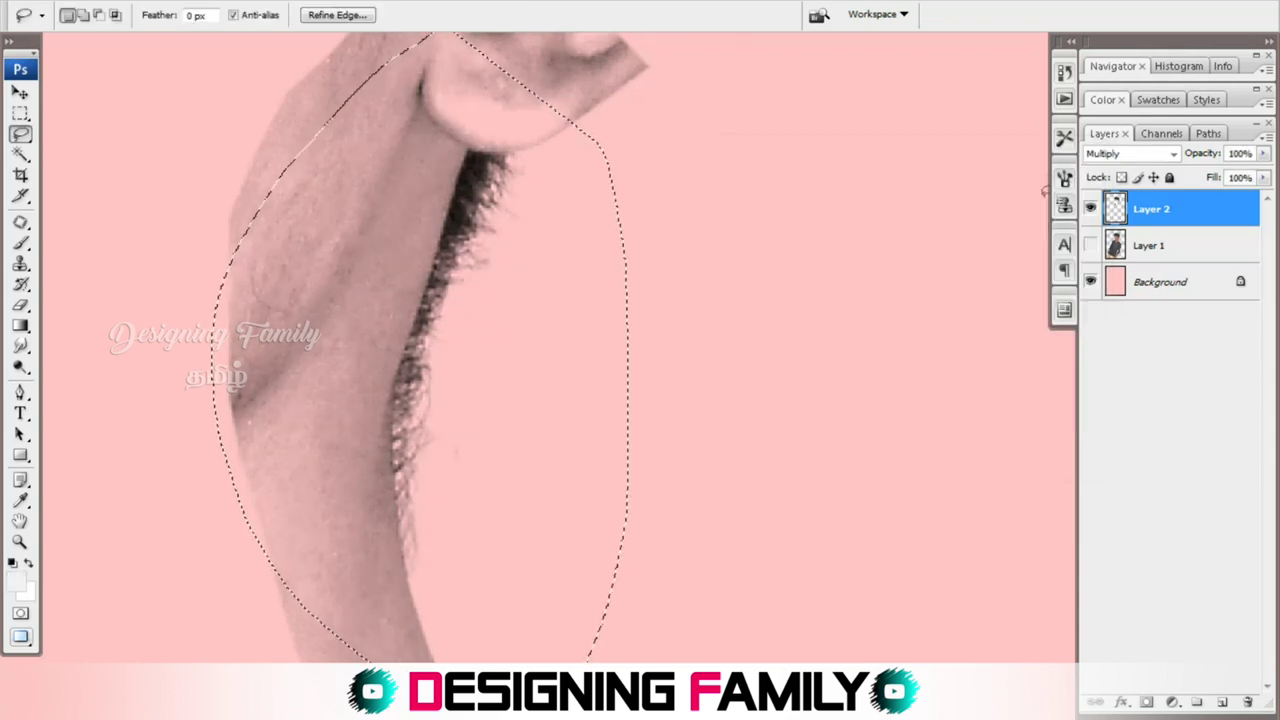
key(ctrl+minus)
key(ctrl+minus)
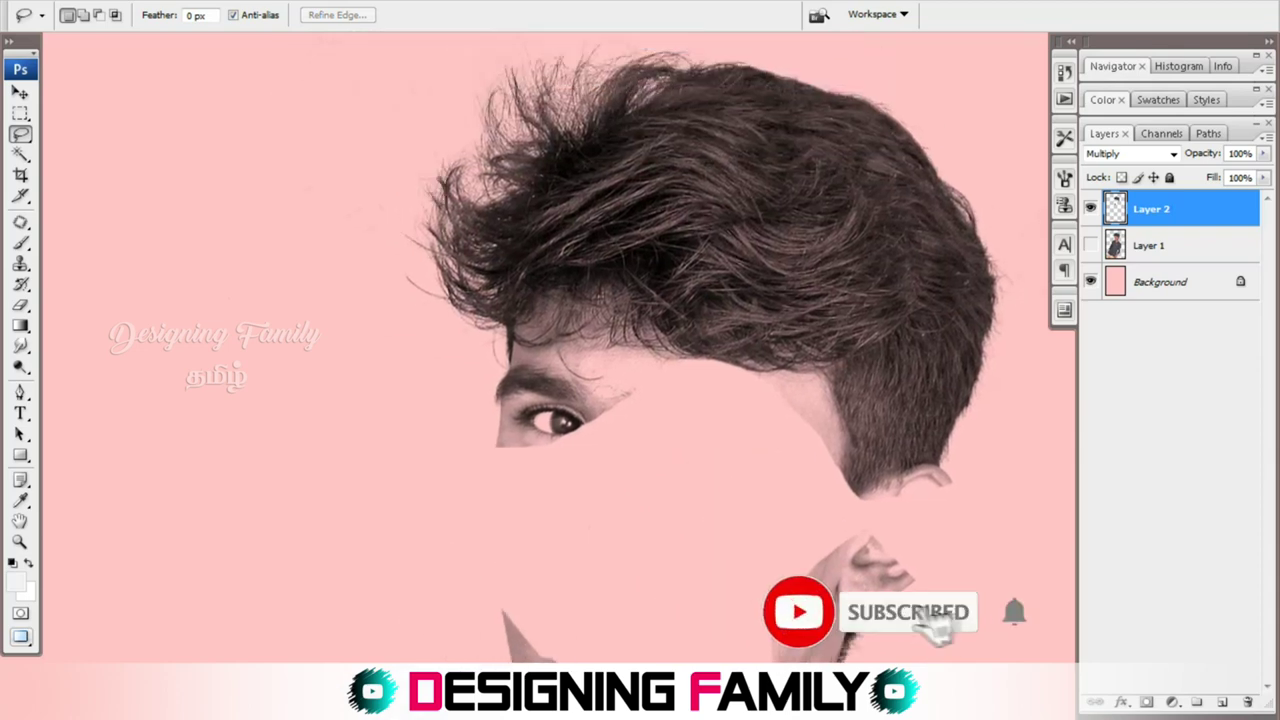
Close the stray Character panel, then show and select Layer 1's original photo.
click(1064, 244)
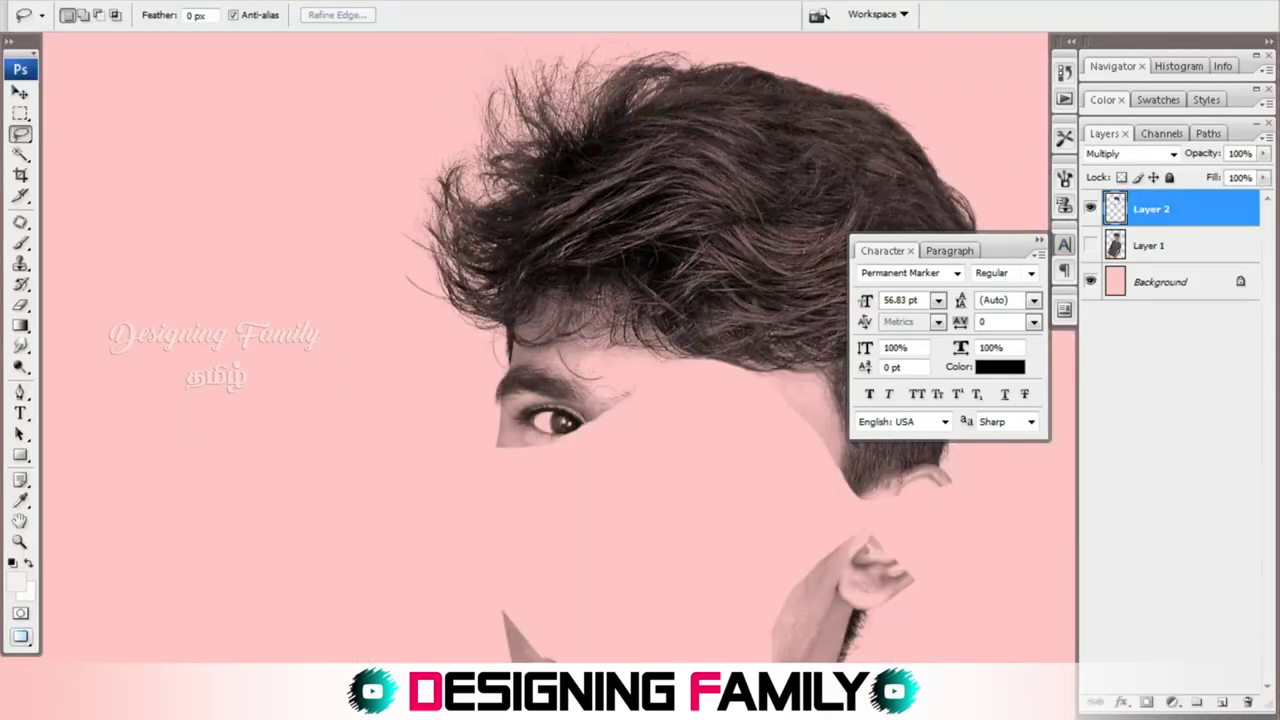
click(1039, 240)
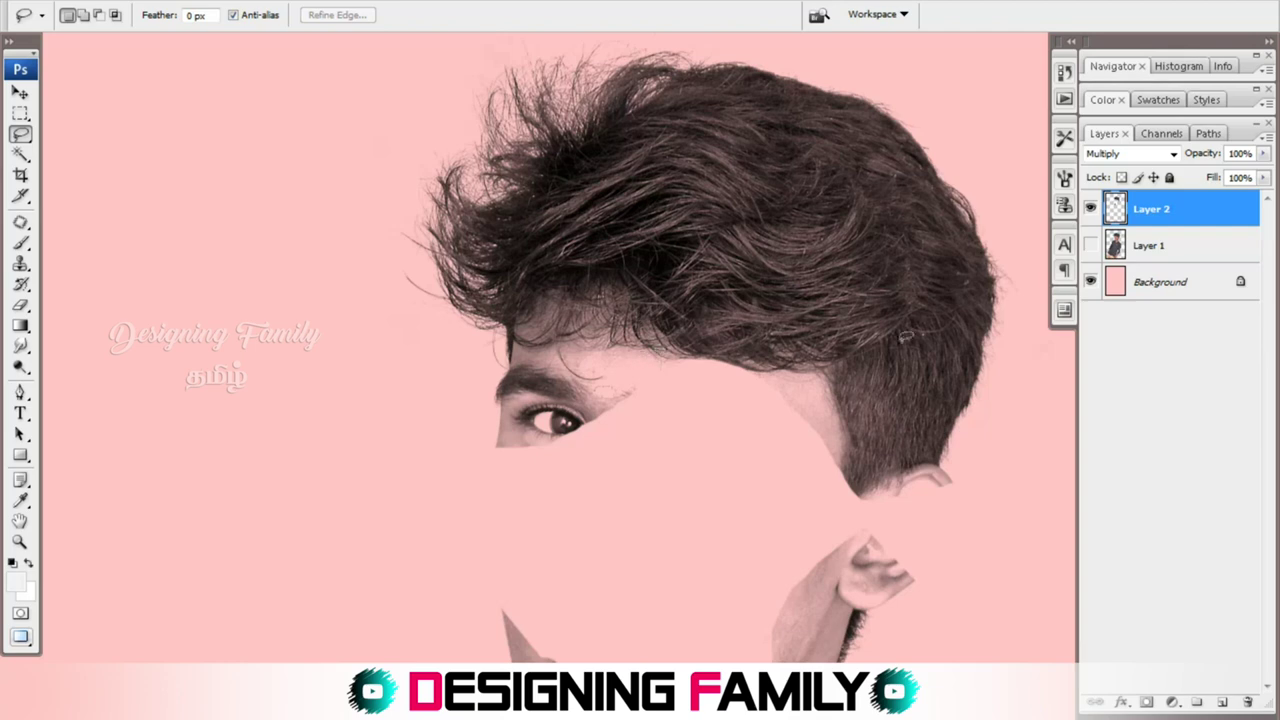
click(1090, 245)
click(1150, 245)
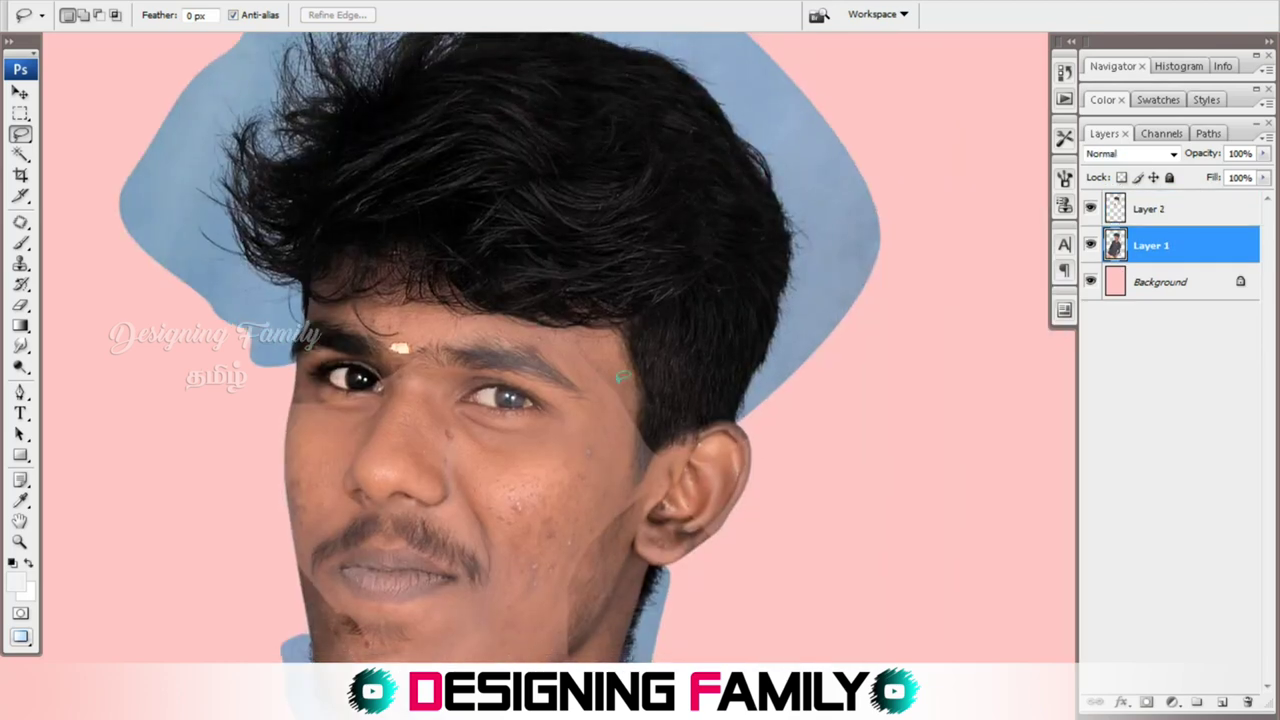
Move Layer 1 above Layer 2, comparing both stacking orders.
key(ctrl+bracketright)
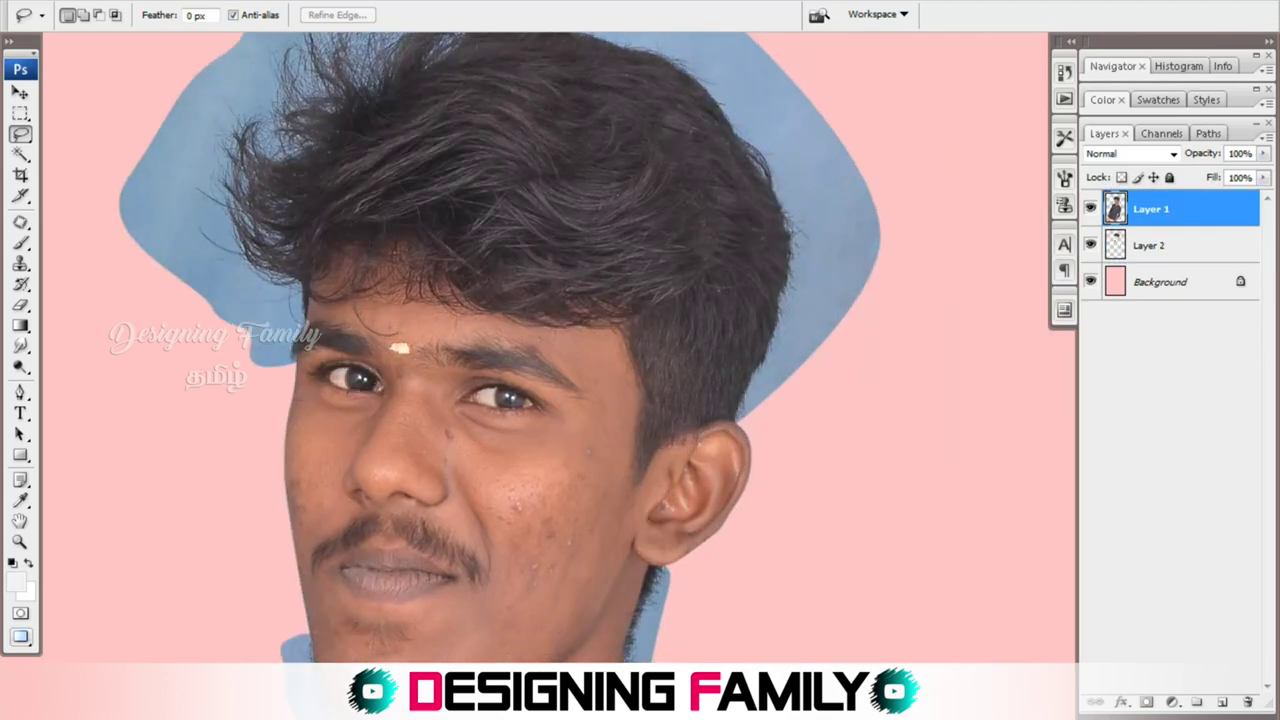
key(ctrl+bracketleft)
key(ctrl+bracketright)
key(ctrl+bracketleft)
key(ctrl+bracketright)
Start a pen path beside the eye, curving up along the eyebrow into the hair.
key(p)
key(ctrl+plus)
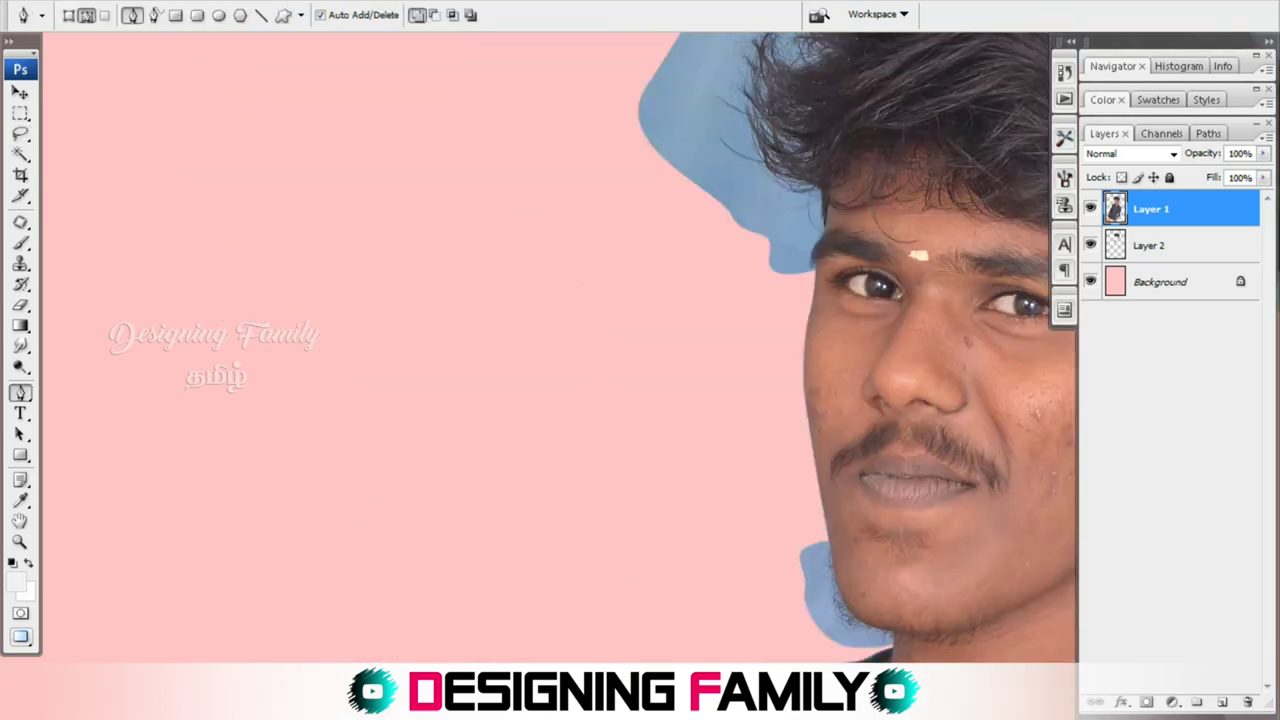
drag(457, 189, 914, 457)
drag(551, 405, 658, 416)
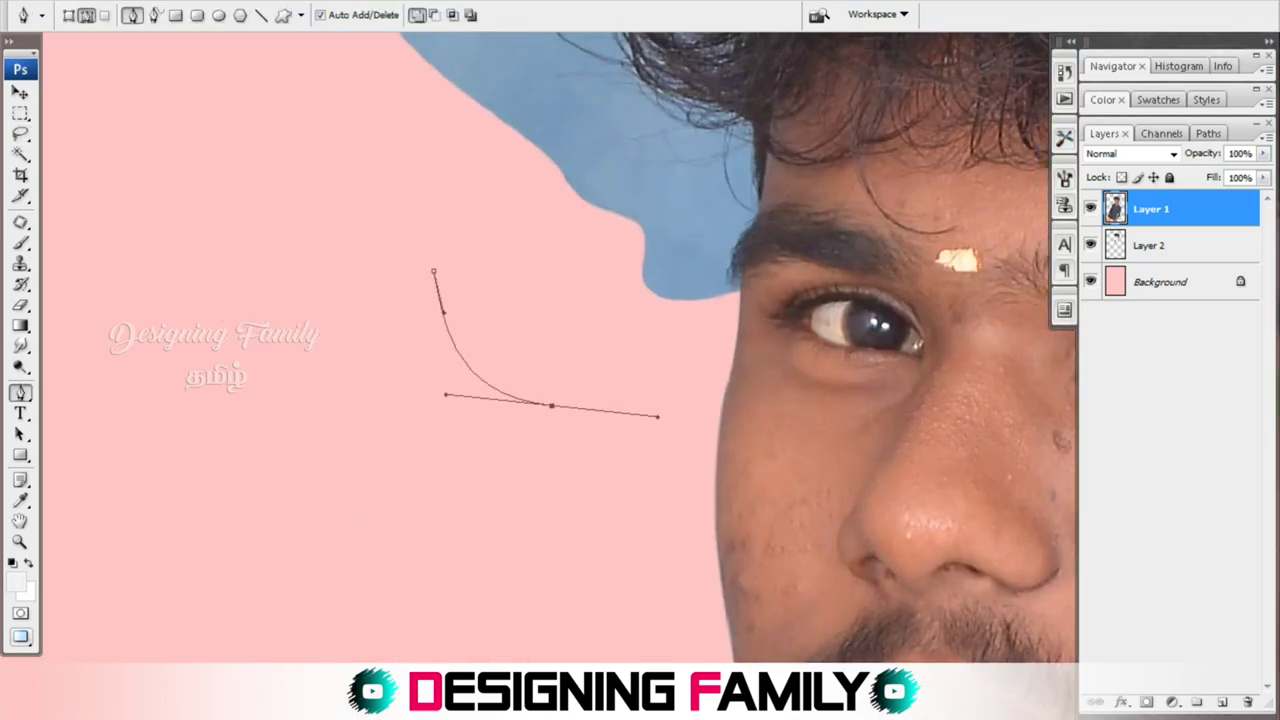
key(ctrl+plus)
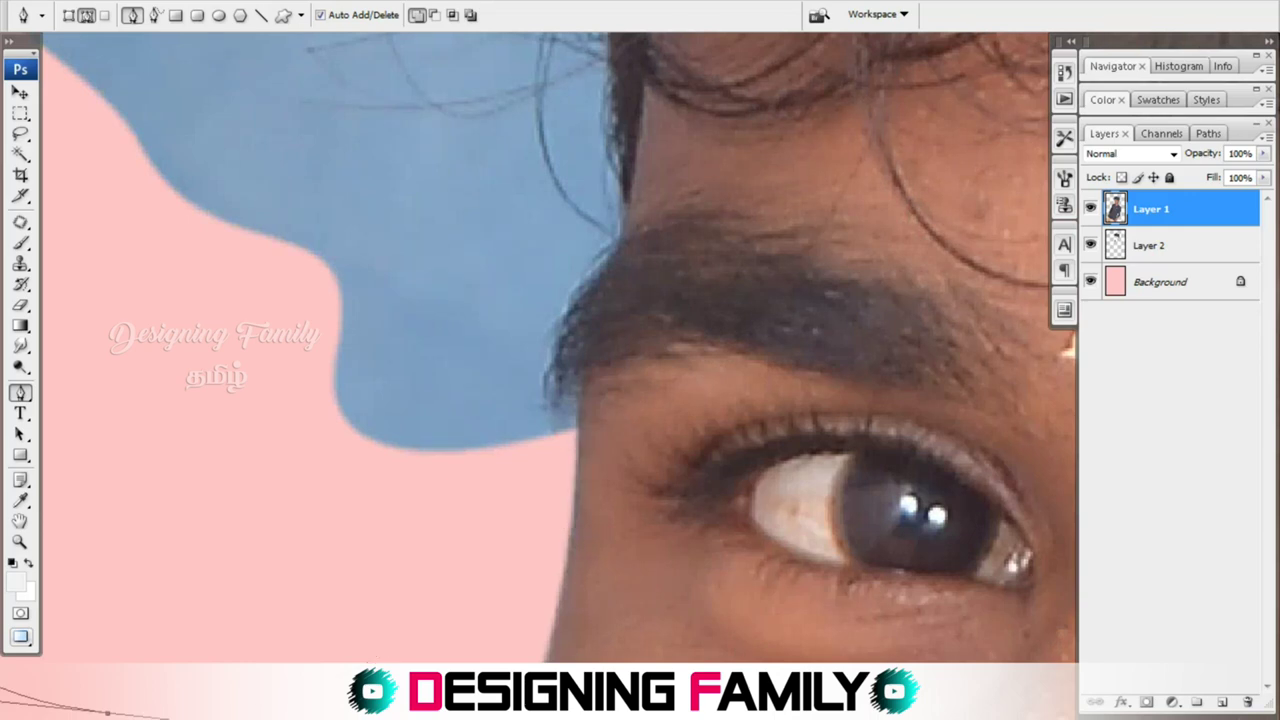
drag(578, 434, 592, 312)
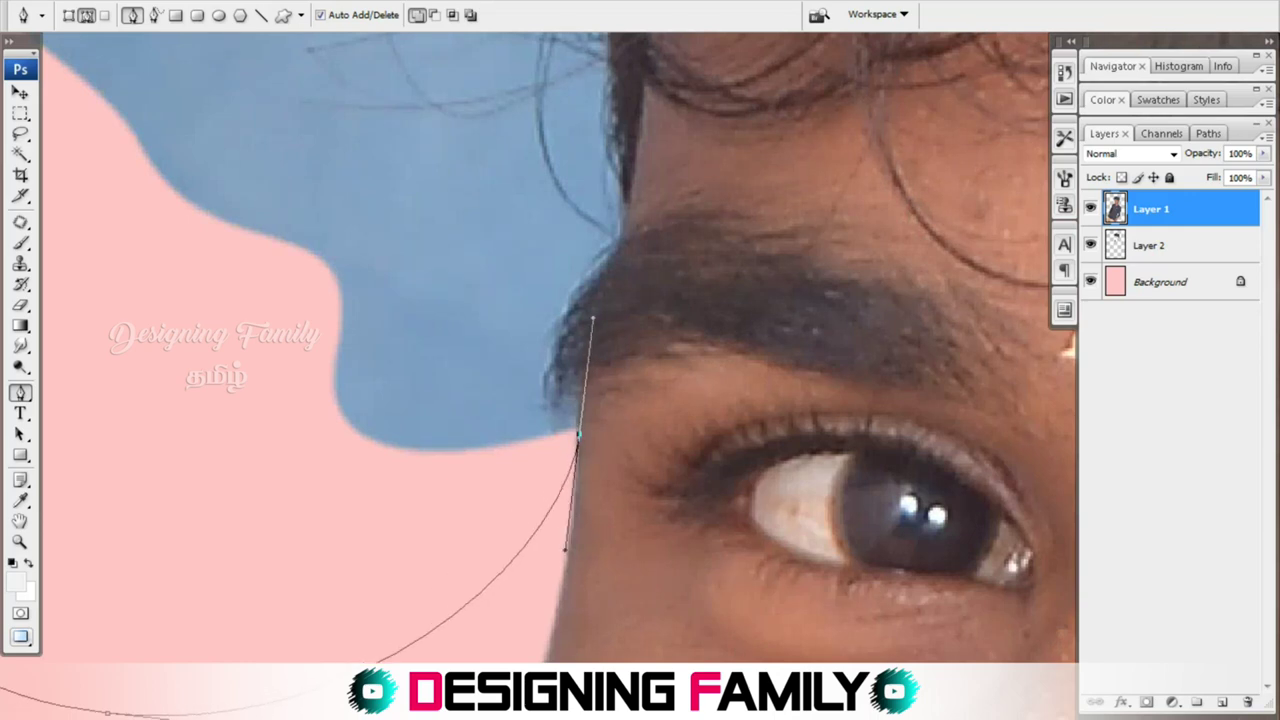
drag(621, 238, 636, 184)
scroll(636, 184, up, 3)
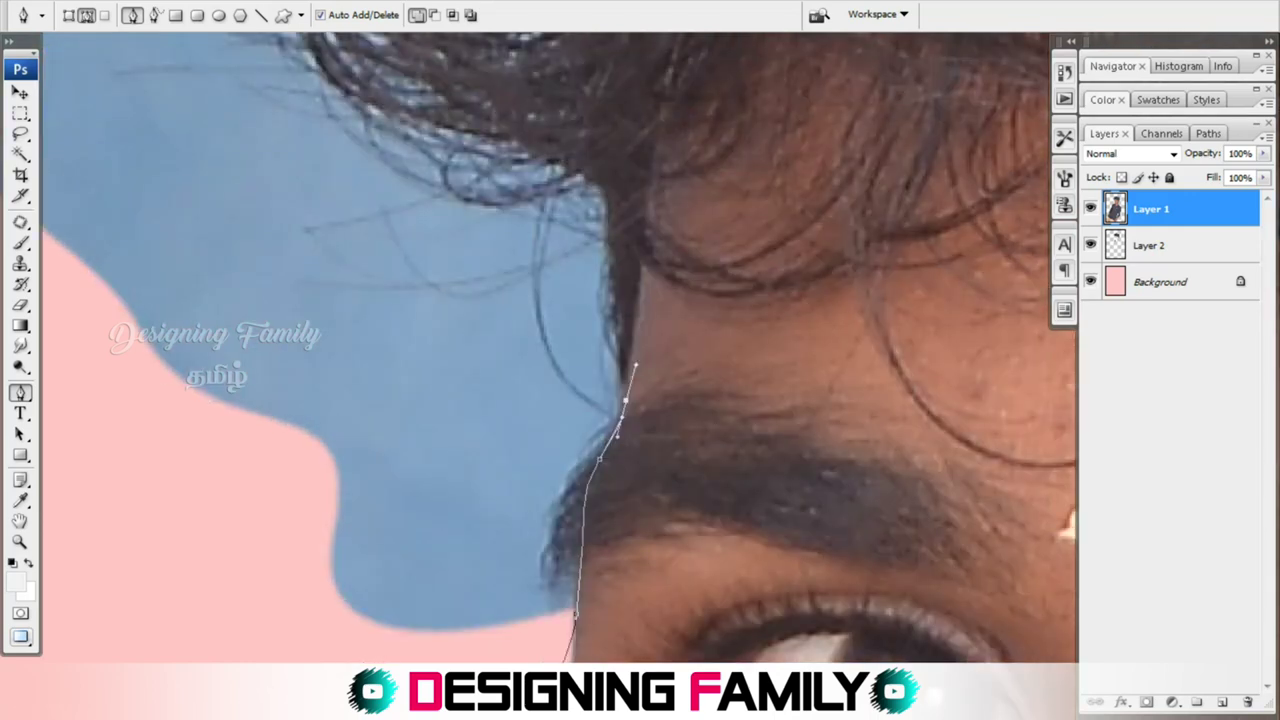
scroll(635, 365, up, 2)
scroll(630, 420, up, 2)
scroll(630, 300, up, 2)
scroll(635, 558, up, 2)
click(690, 310)
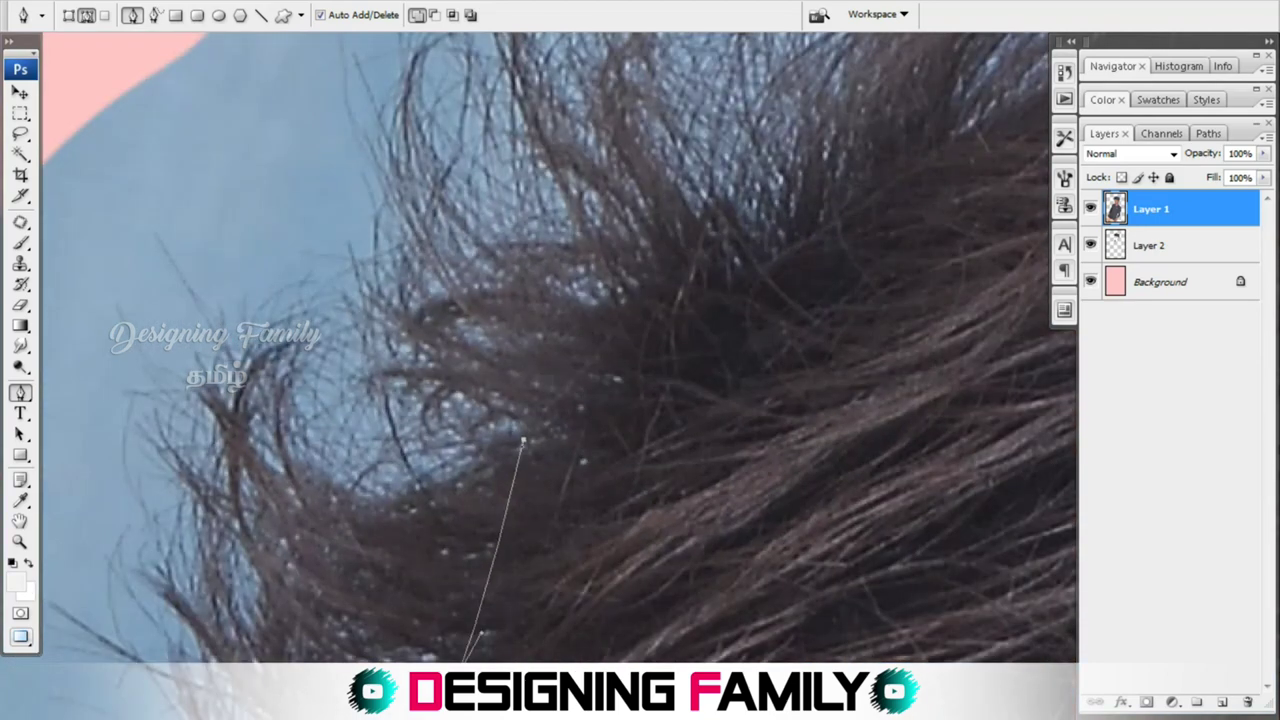
Continue the pen path over the crown of the hair down to the top of the ear.
scroll(480, 450, up, 2)
scroll(480, 400, up, 2)
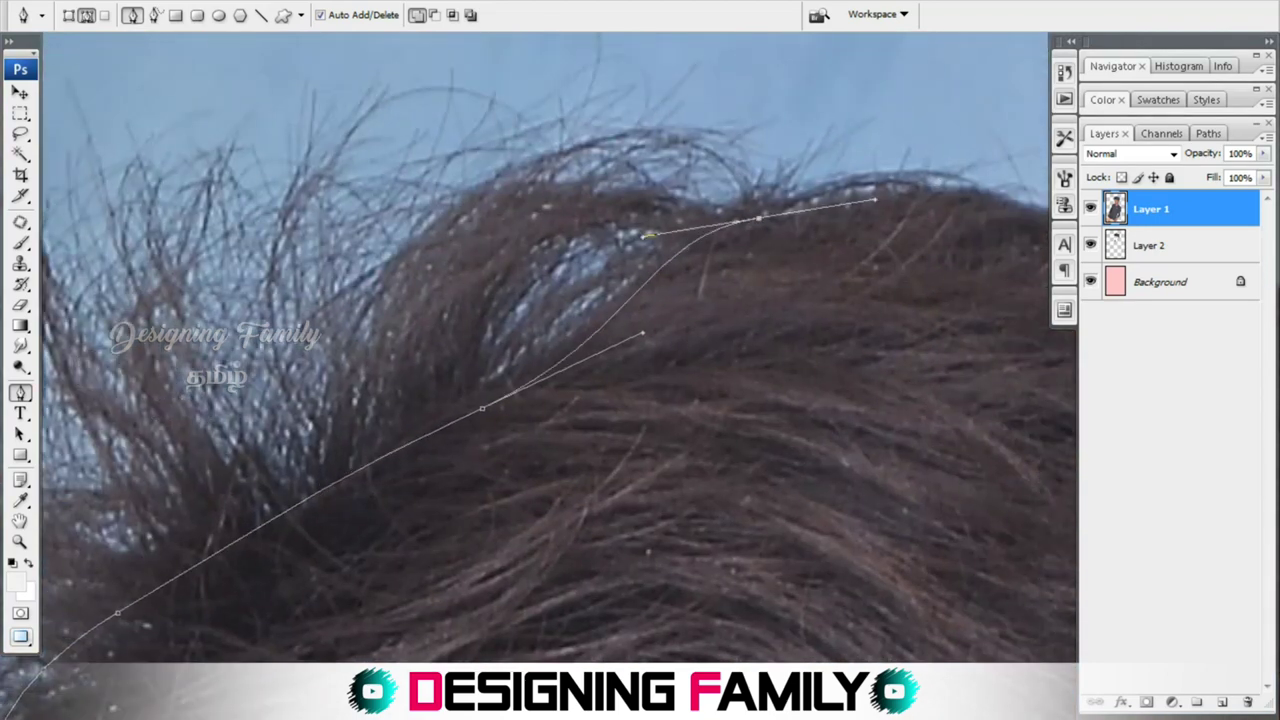
scroll(400, 300, up, 1)
drag(343, 234, 487, 210)
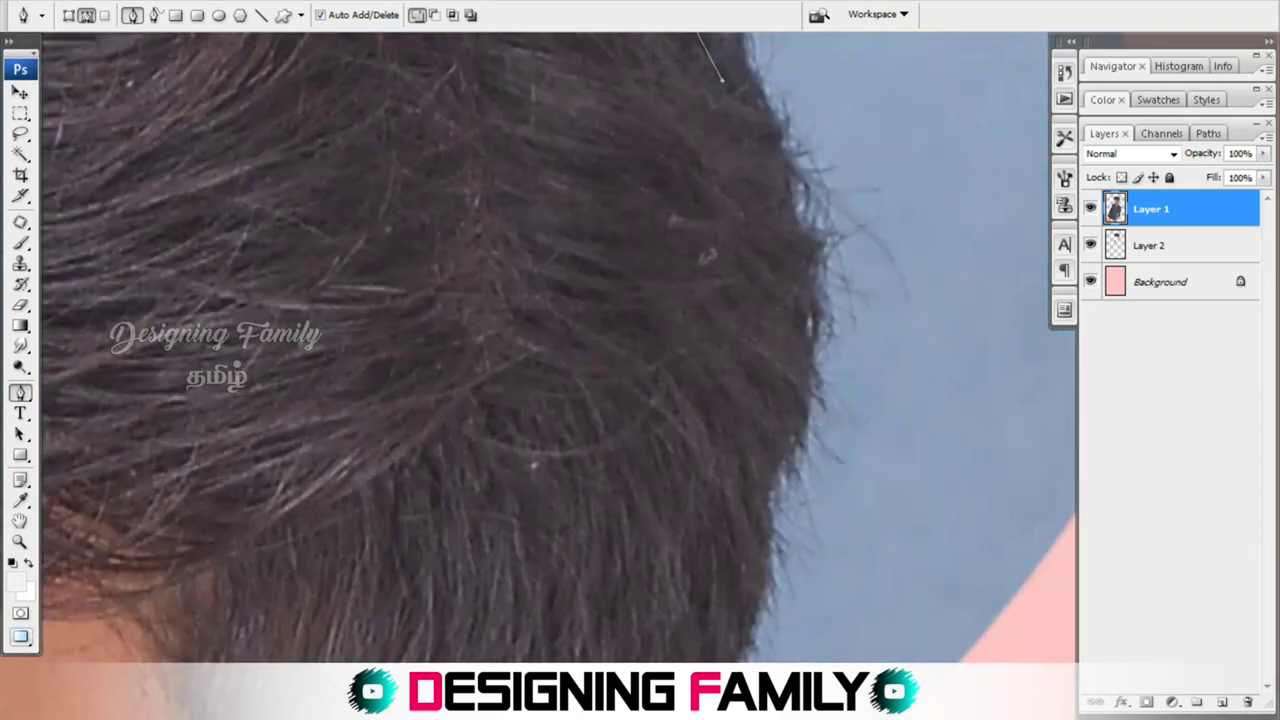
drag(817, 292, 817, 443)
scroll(540, 350, down, 3)
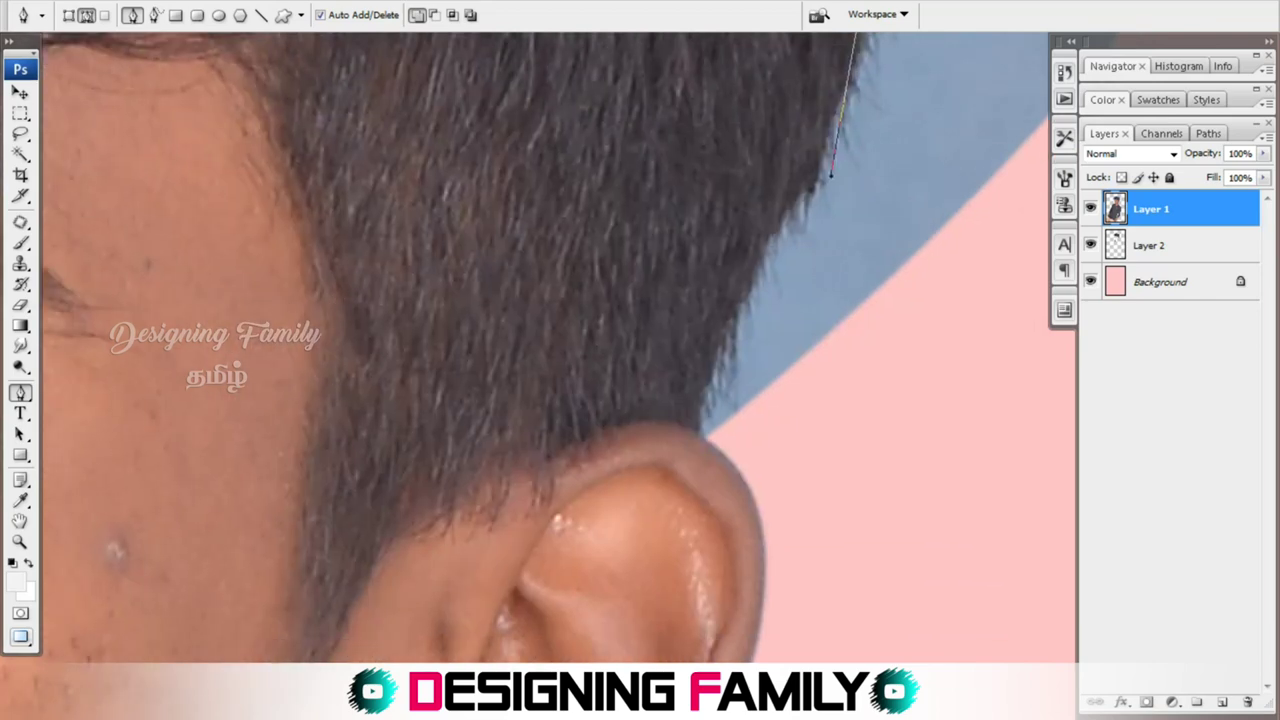
click(720, 330)
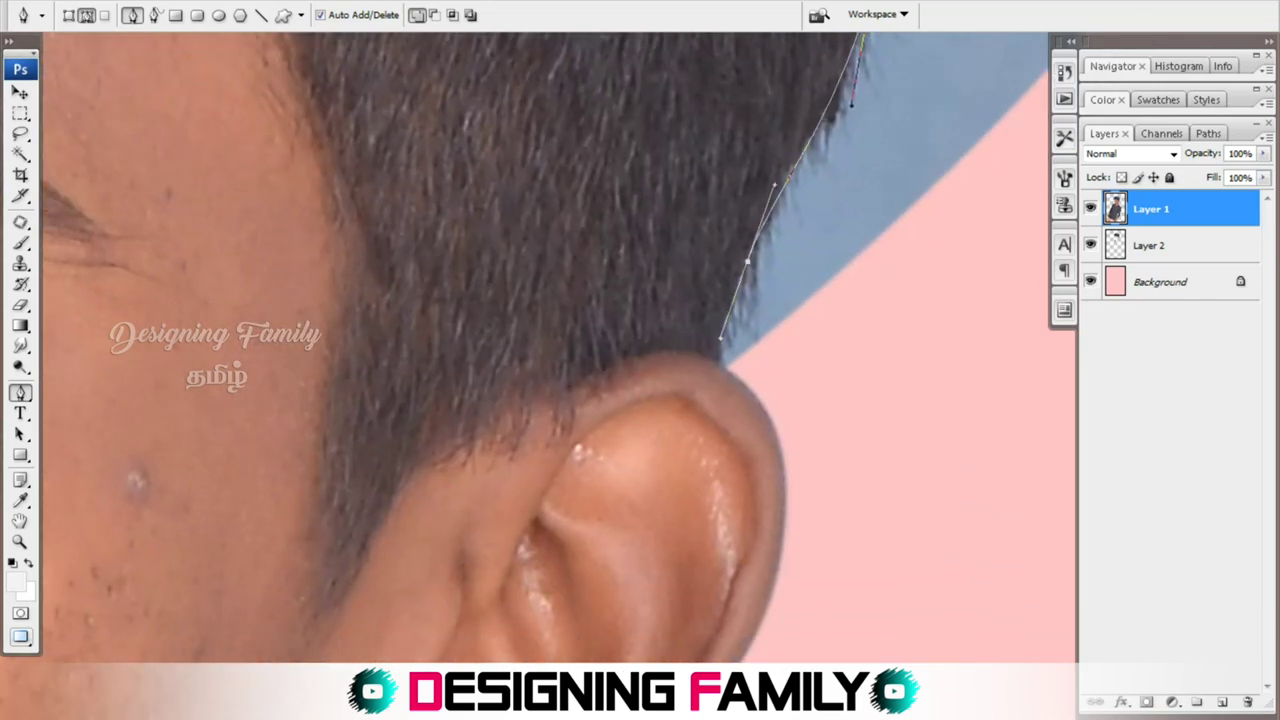
drag(718, 363, 771, 391)
scroll(726, 225, down, 3)
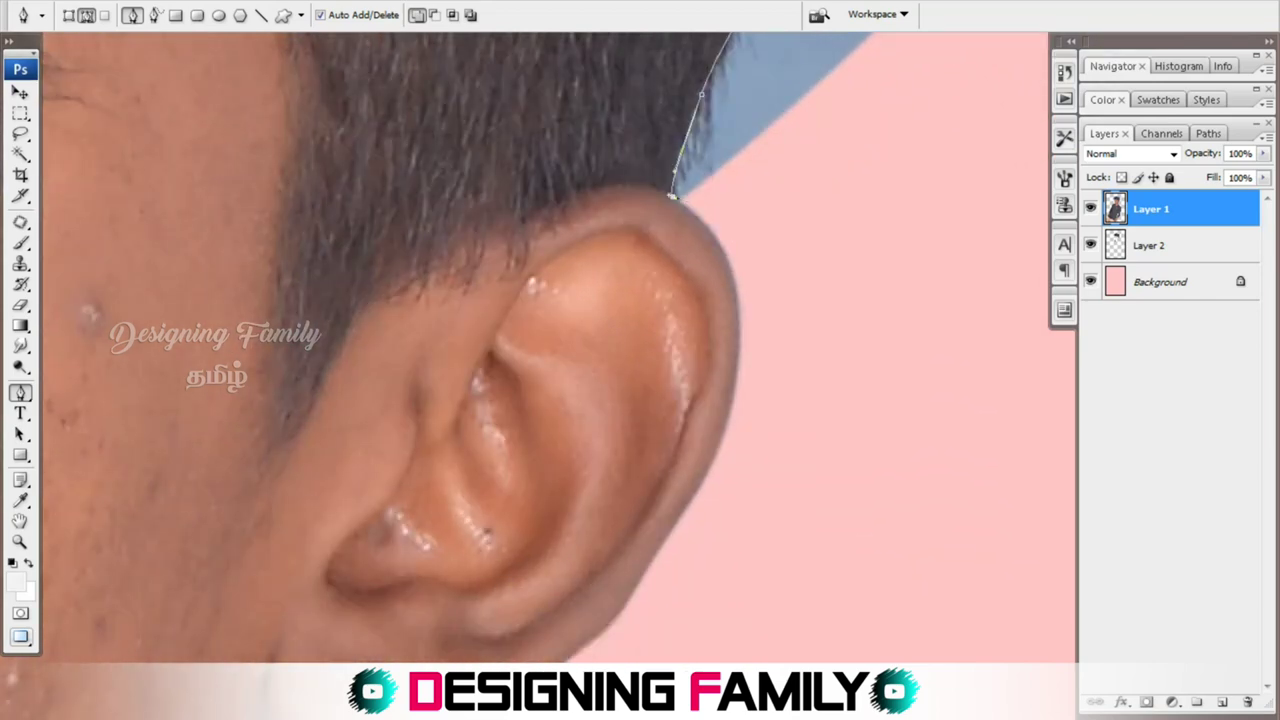
scroll(730, 195, up, 3)
scroll(905, 404, down, 2)
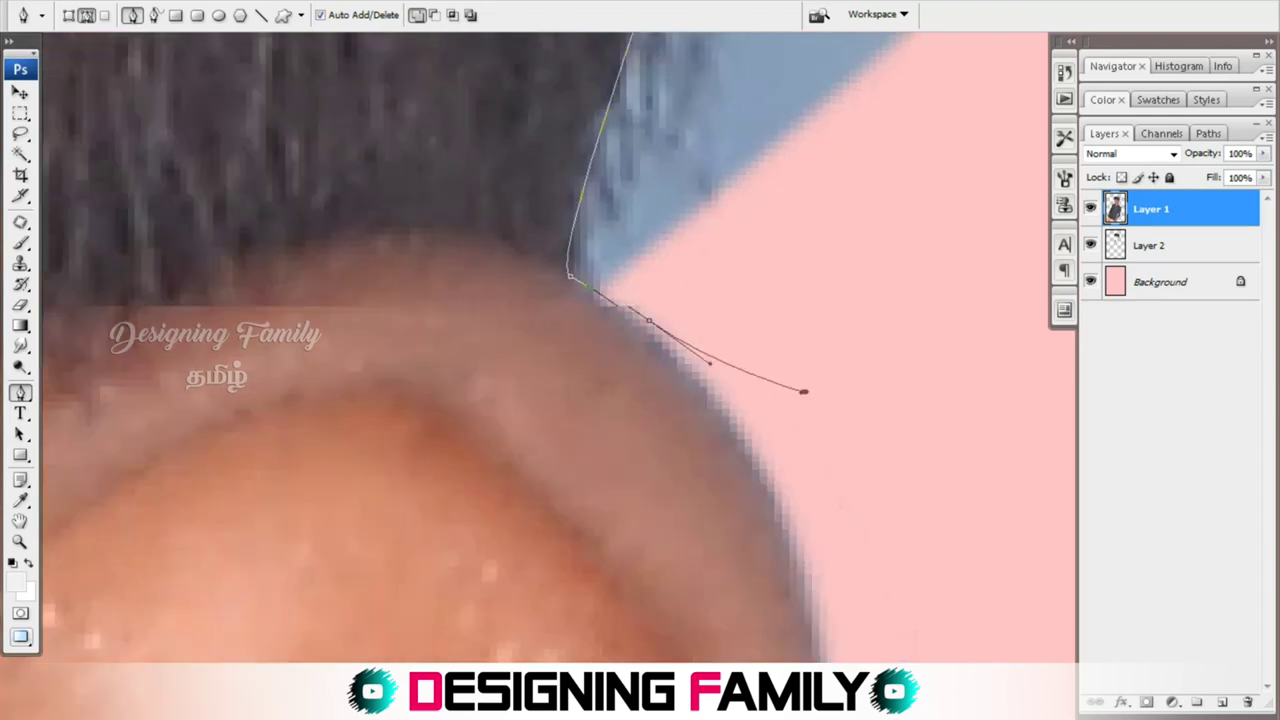
scroll(806, 391, down, 2)
scroll(703, 374, down, 2)
scroll(740, 140, down, 1)
Extend the path past the ear and down the jaw and neck edge.
drag(916, 356, 845, 428)
drag(770, 410, 723, 378)
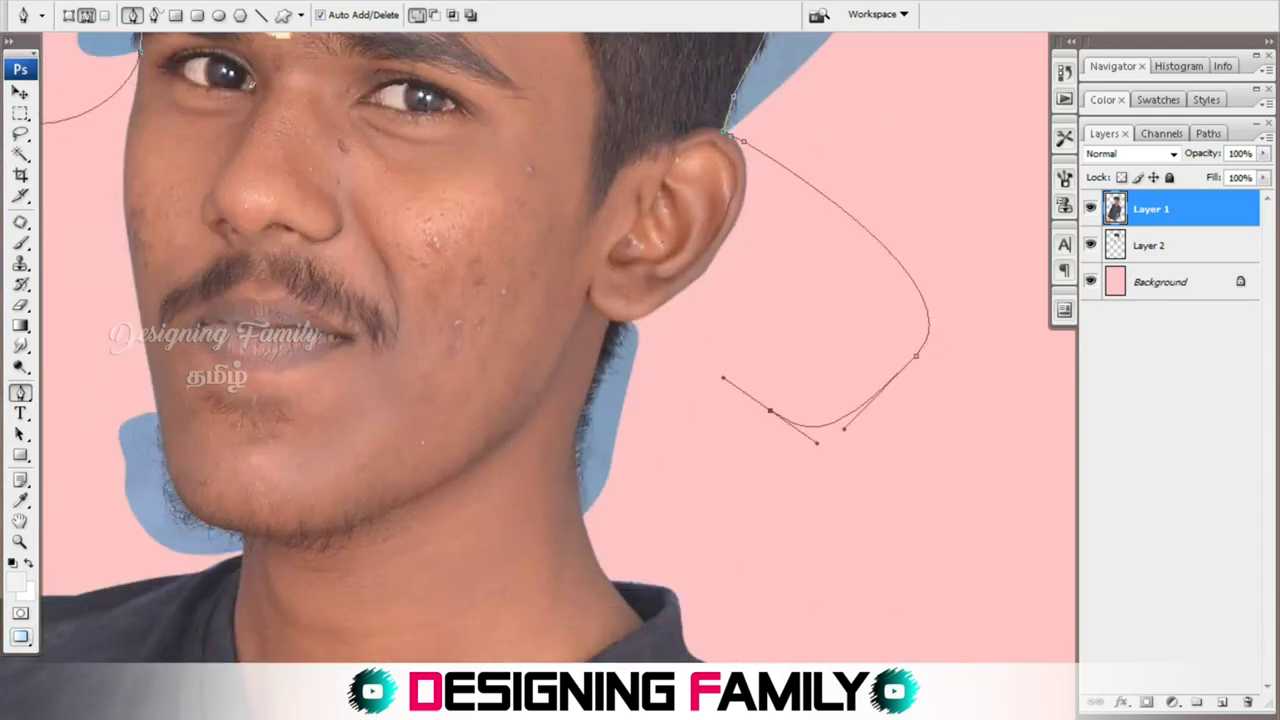
scroll(622, 336, up, 2)
scroll(622, 336, up, 1)
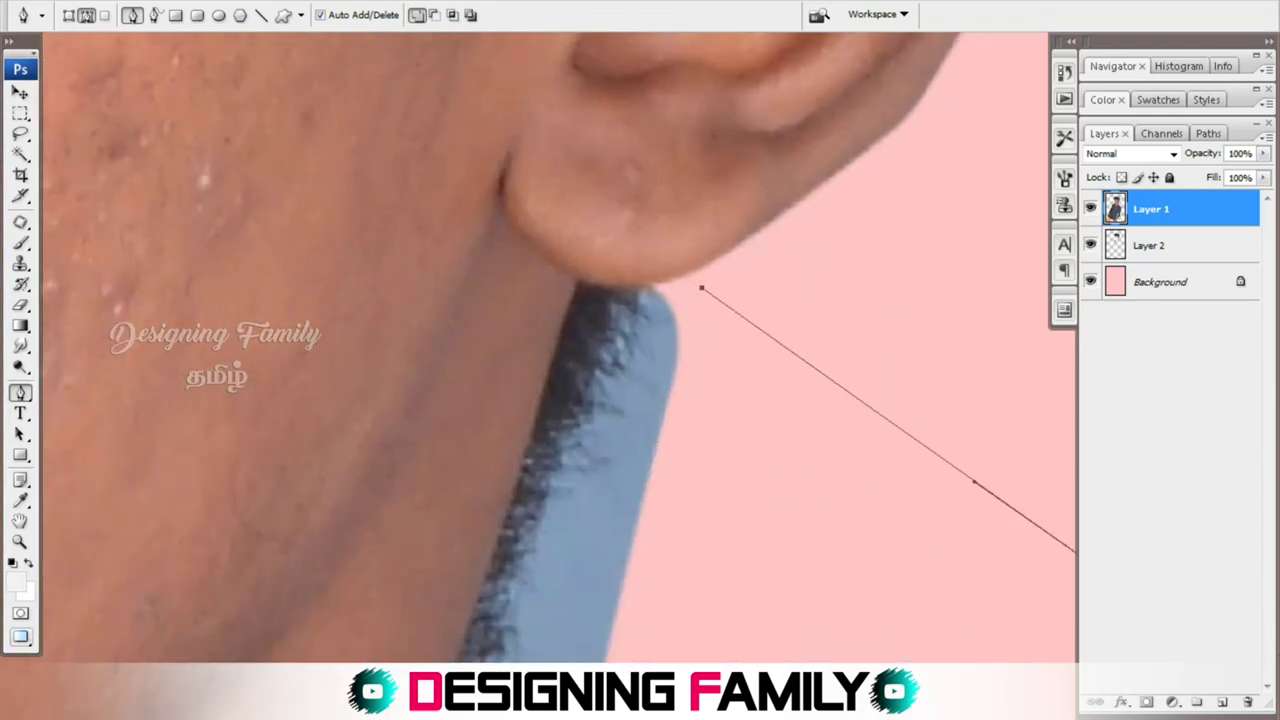
scroll(640, 400, down, 5)
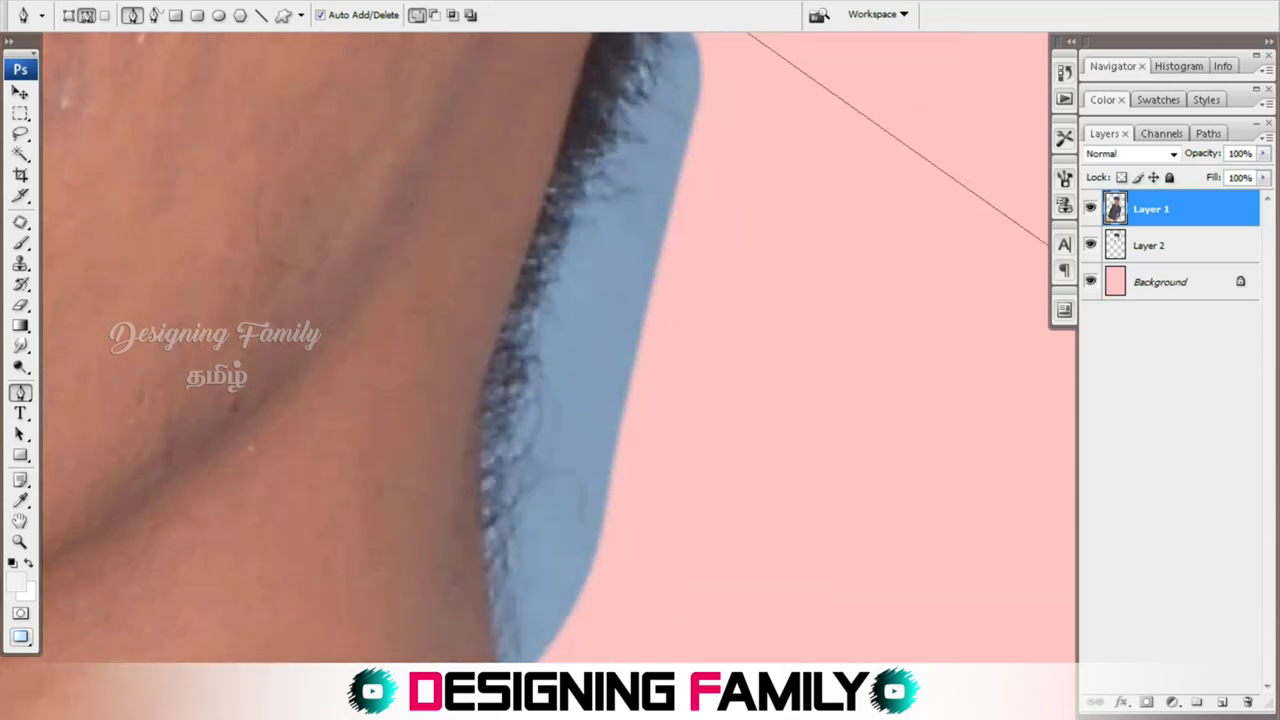
scroll(640, 400, left, 2)
drag(567, 218, 553, 265)
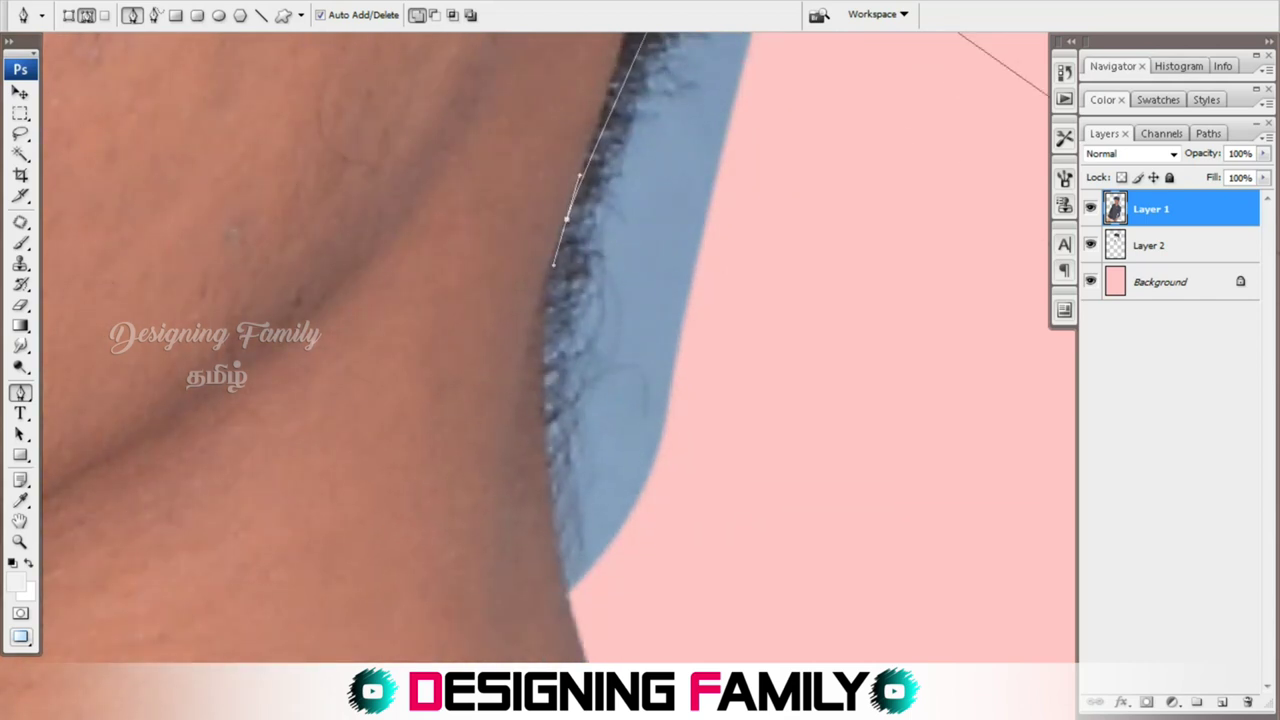
scroll(560, 350, down, 1)
drag(550, 398, 569, 520)
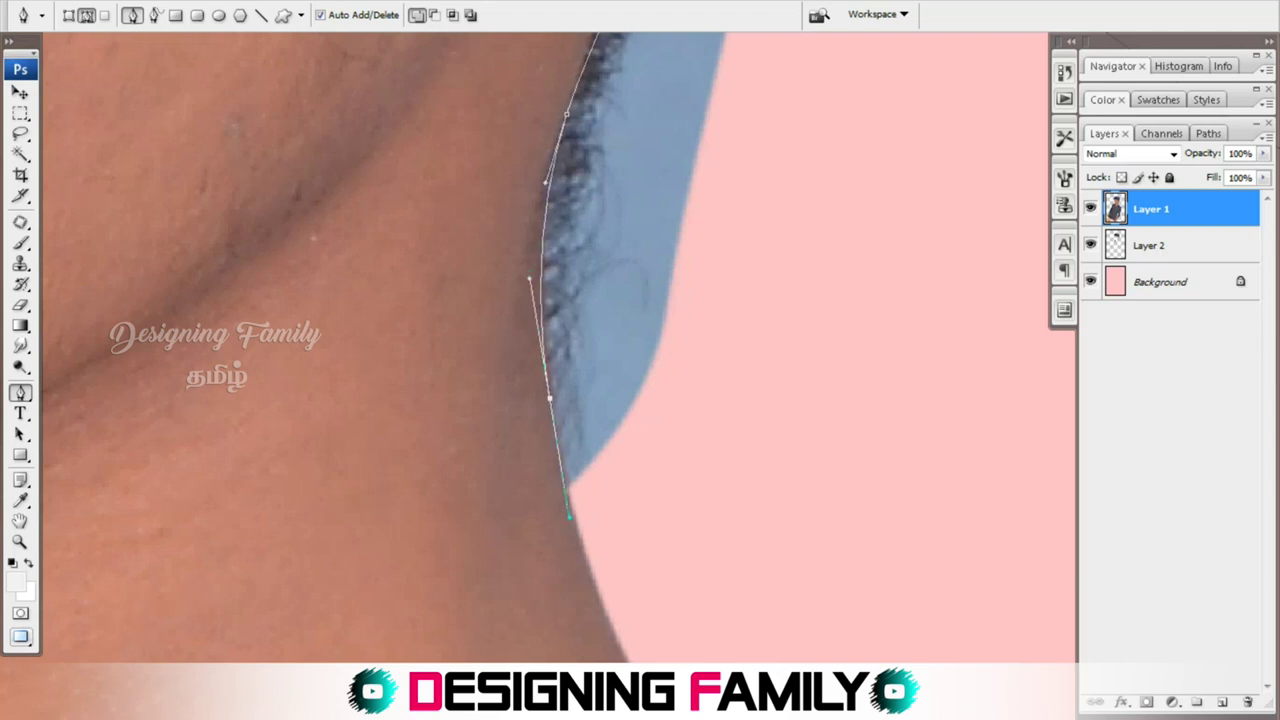
drag(745, 522, 805, 508)
drag(872, 488, 899, 463)
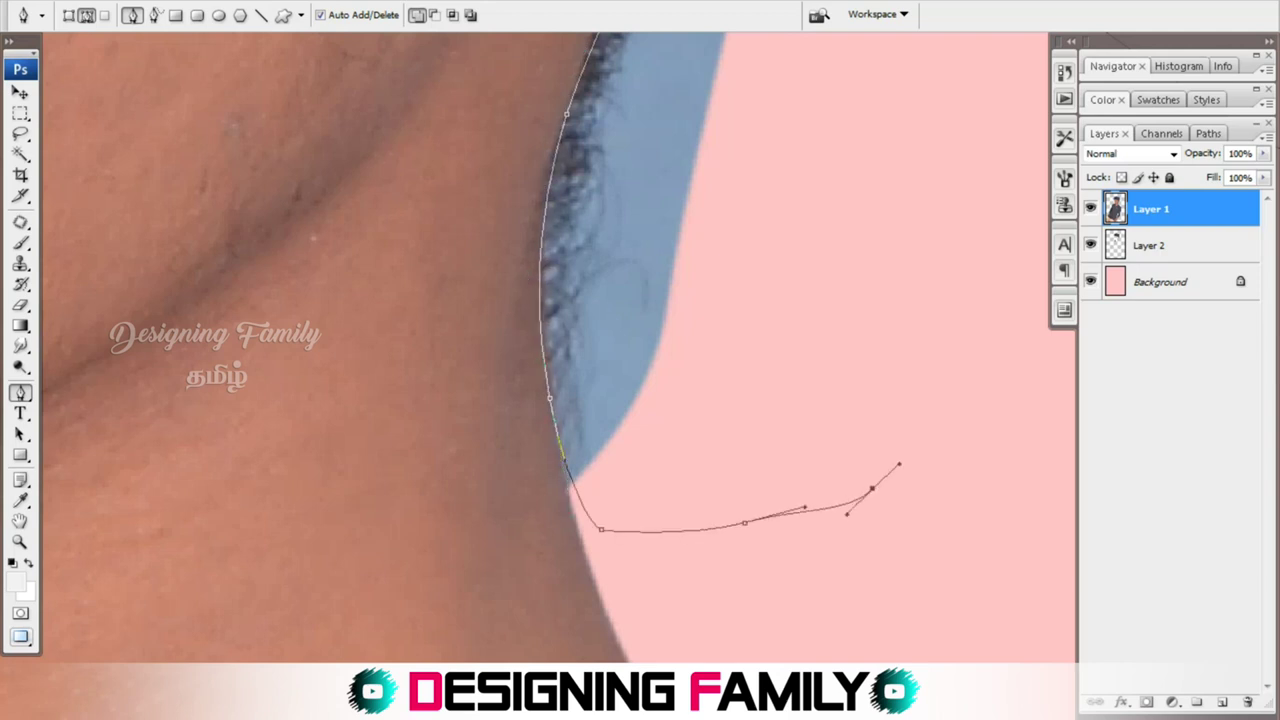
key(ctrl+z)
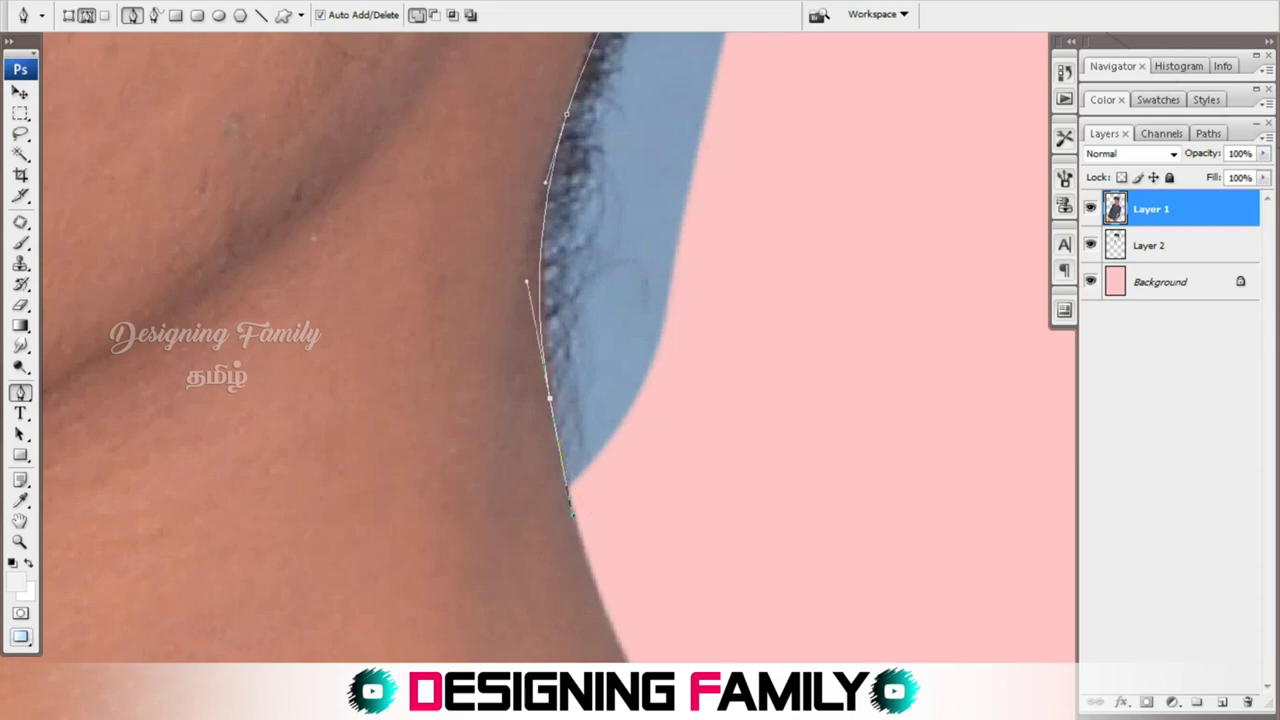
key(ctrl+minus)
key(ctrl+minus)
key(ctrl+minus)
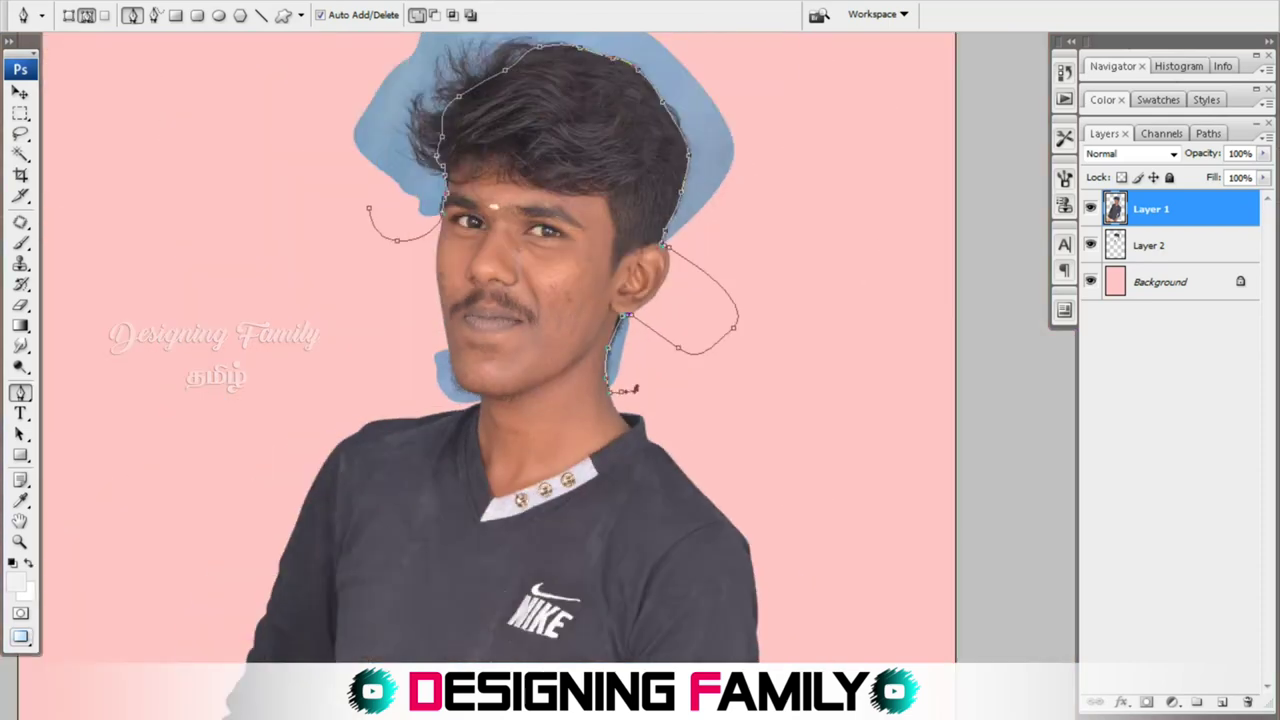
Extend the pen path around the neck edge and along the chin line.
drag(632, 388, 537, 484)
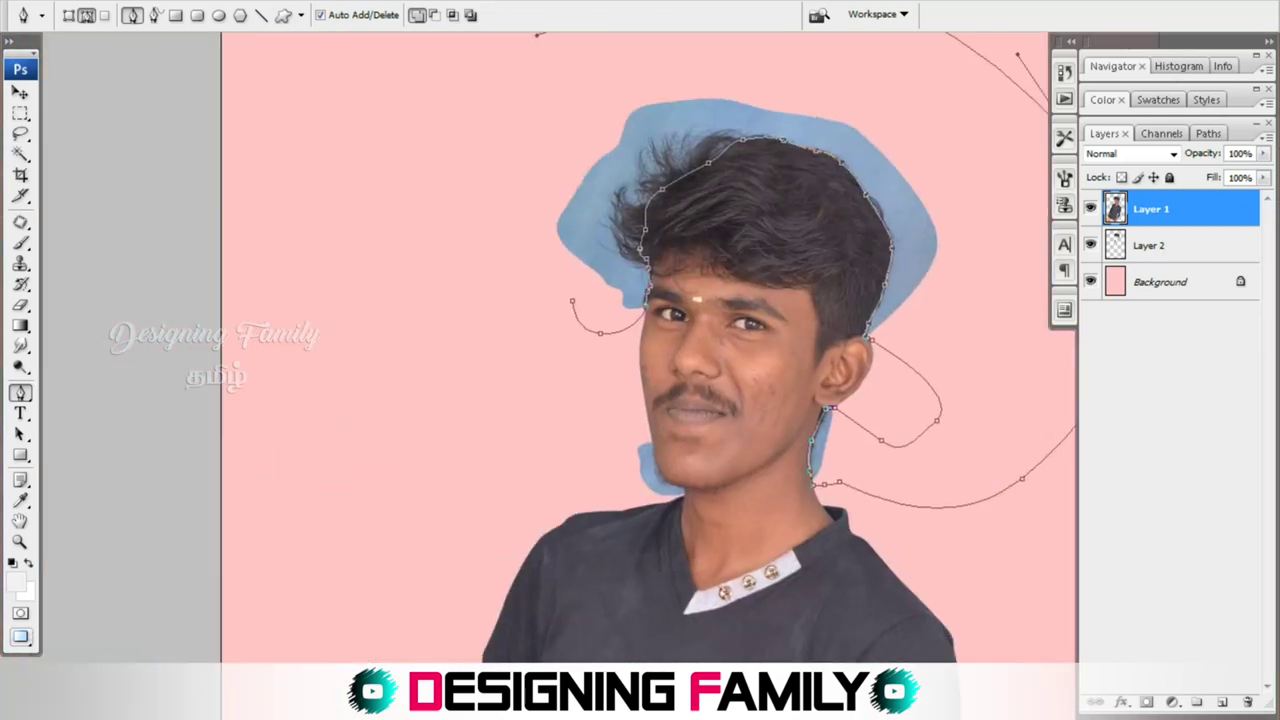
key(ctrl+plus)
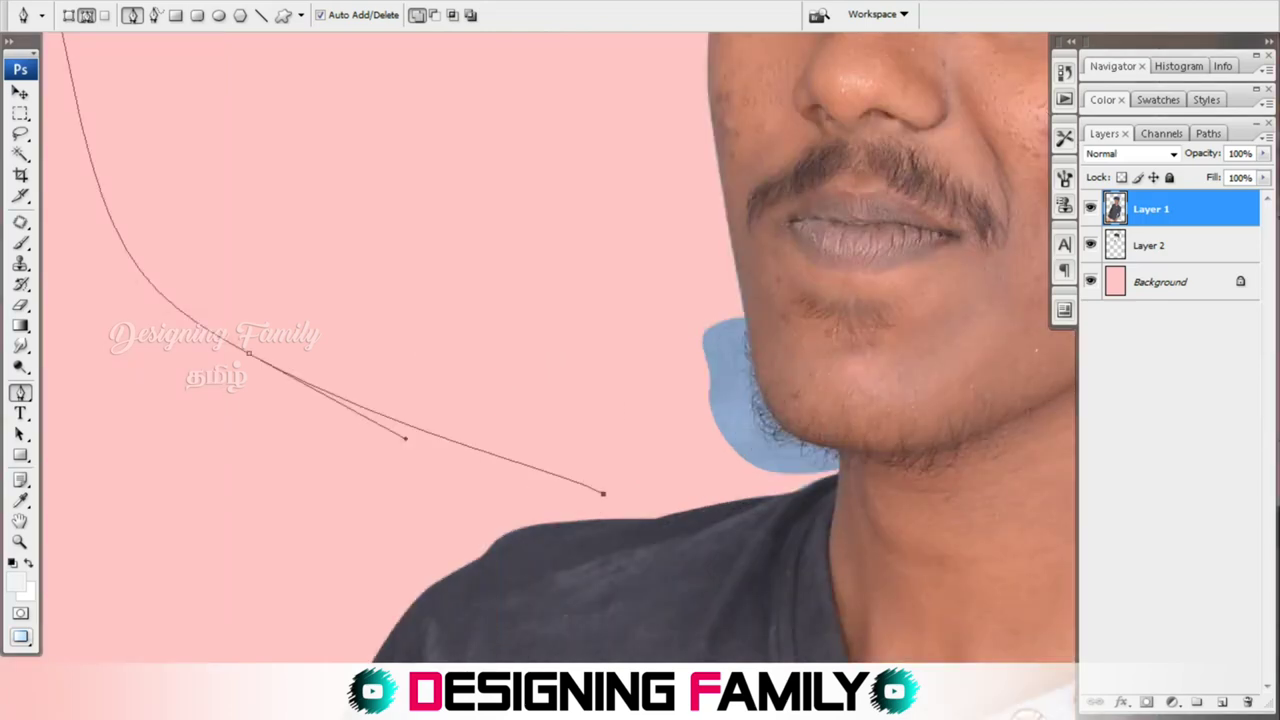
key(ctrl+plus)
key(ctrl+plus)
key(ctrl+plus)
scroll(640, 350, up, 5)
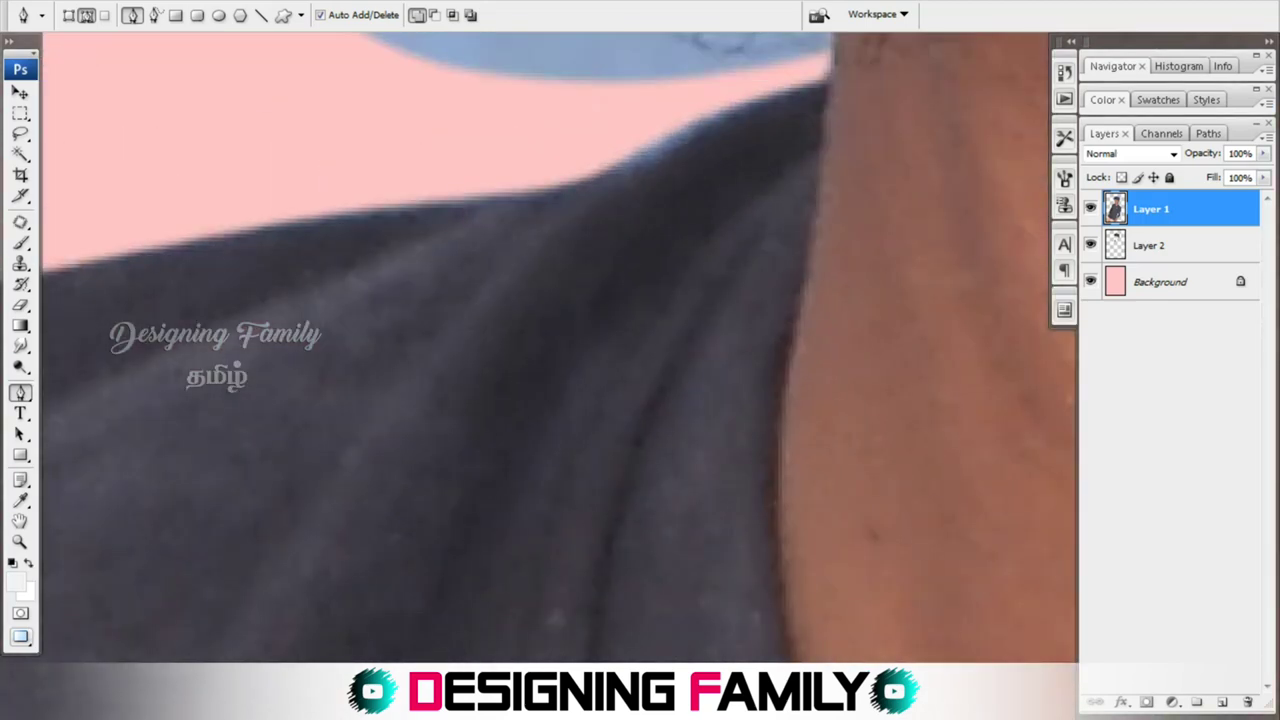
scroll(640, 350, up, 5)
drag(363, 514, 706, 466)
click(907, 425)
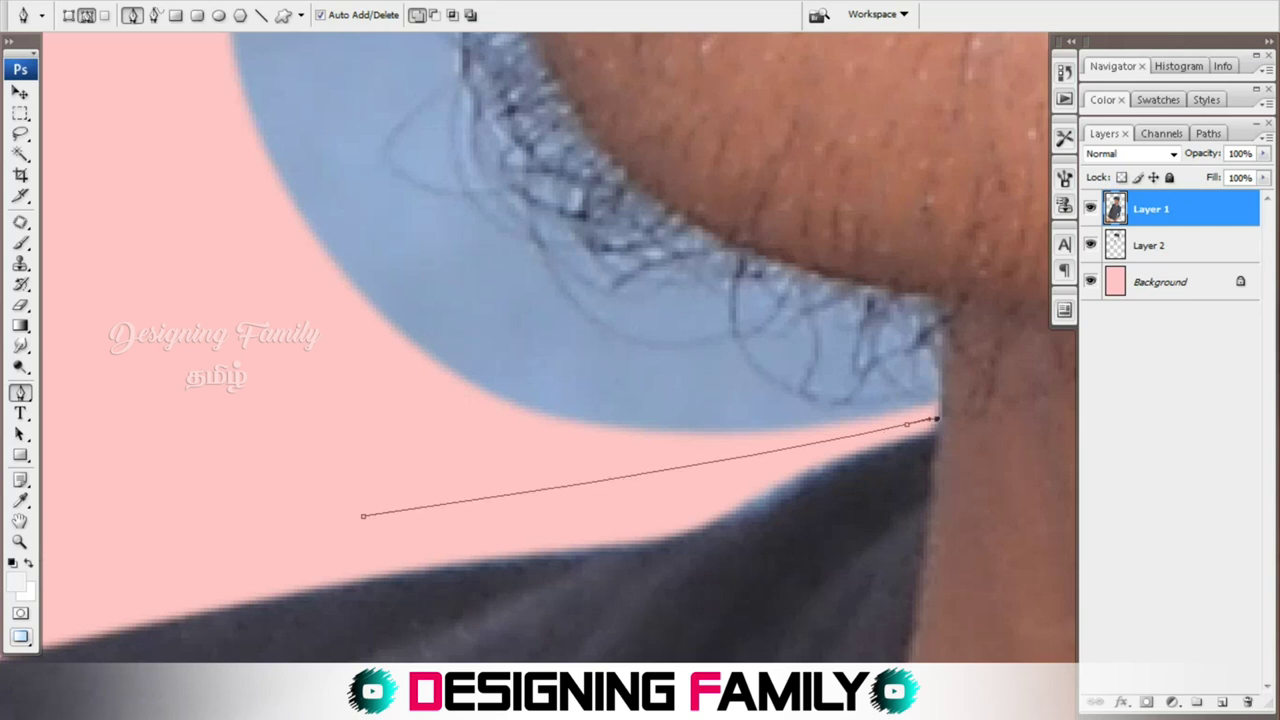
scroll(560, 400, up, 3)
scroll(640, 350, up, 3)
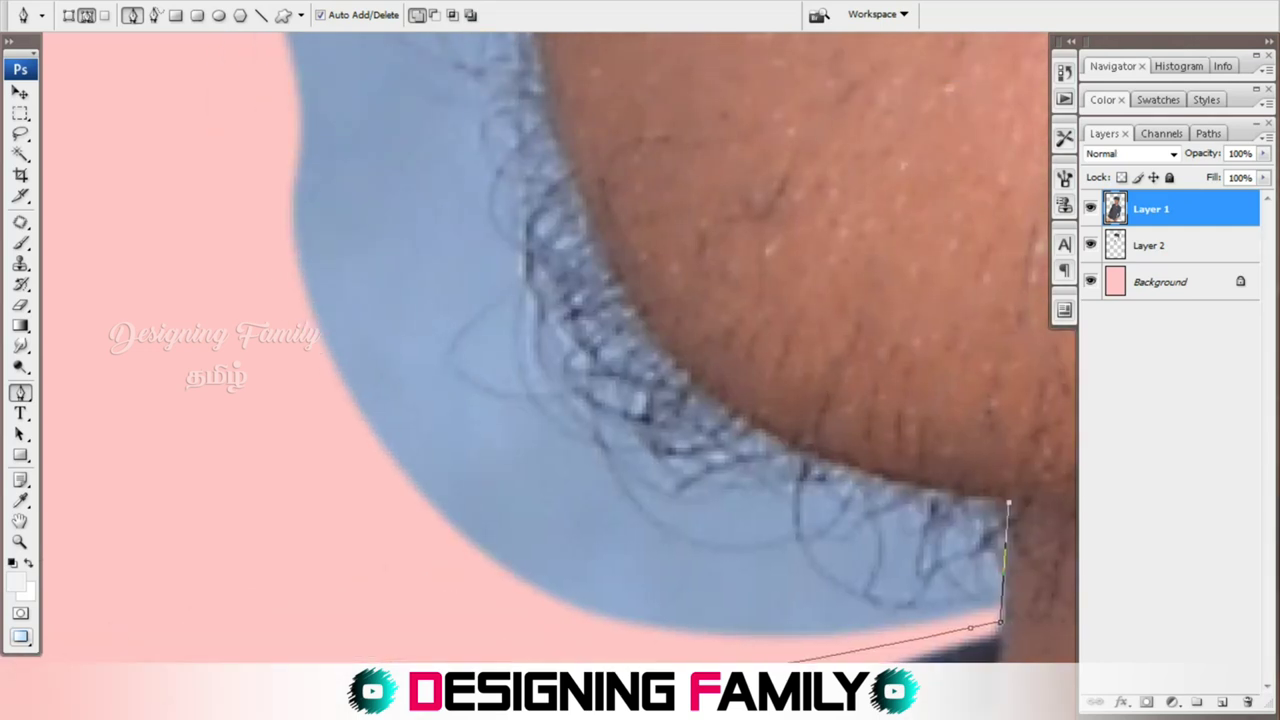
drag(668, 353, 565, 223)
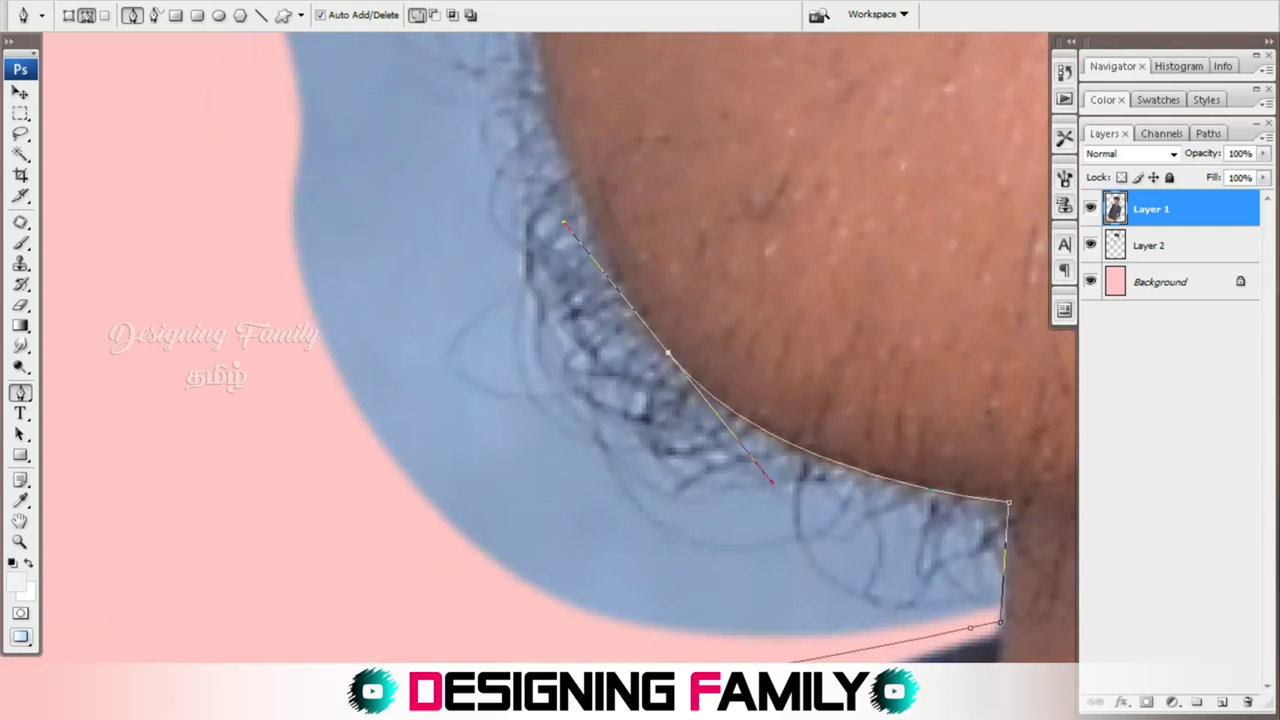
Trace up the jaw and cheek edge, then load the closed path as a selection.
scroll(640, 350, up, 5)
drag(606, 272, 577, 92)
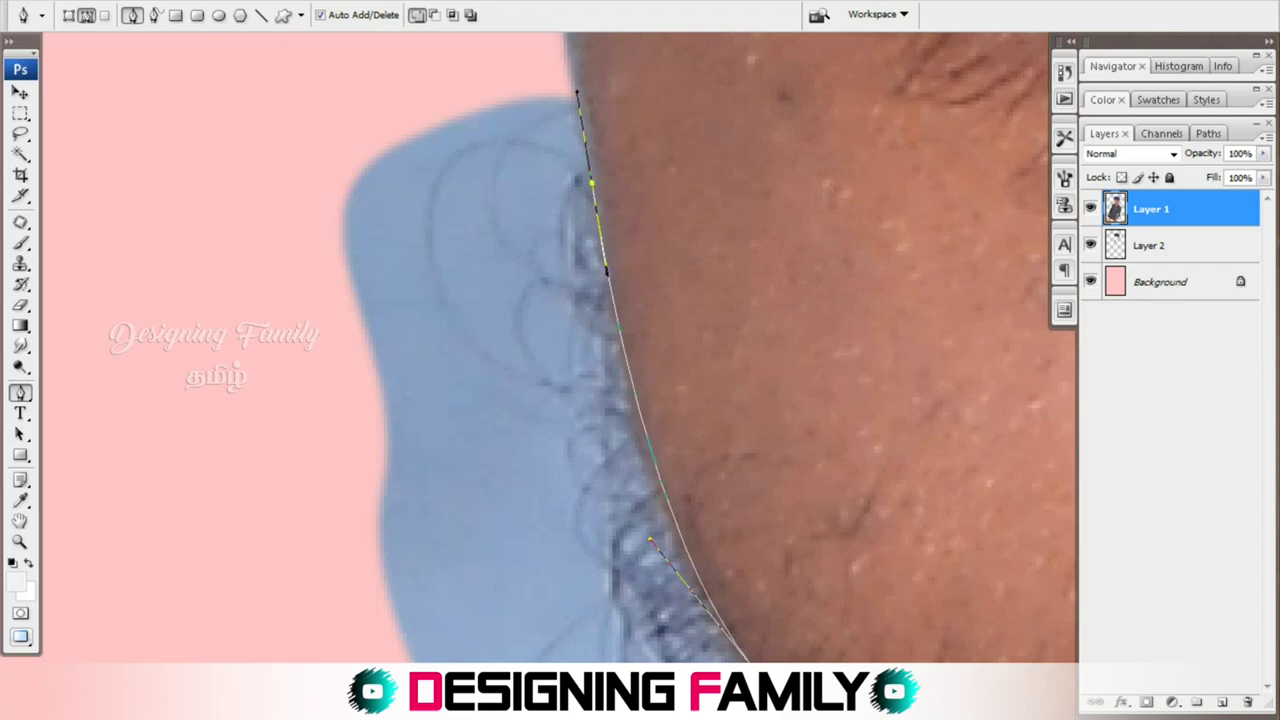
scroll(640, 350, up, 1)
scroll(640, 350, up, 4)
drag(588, 415, 566, 228)
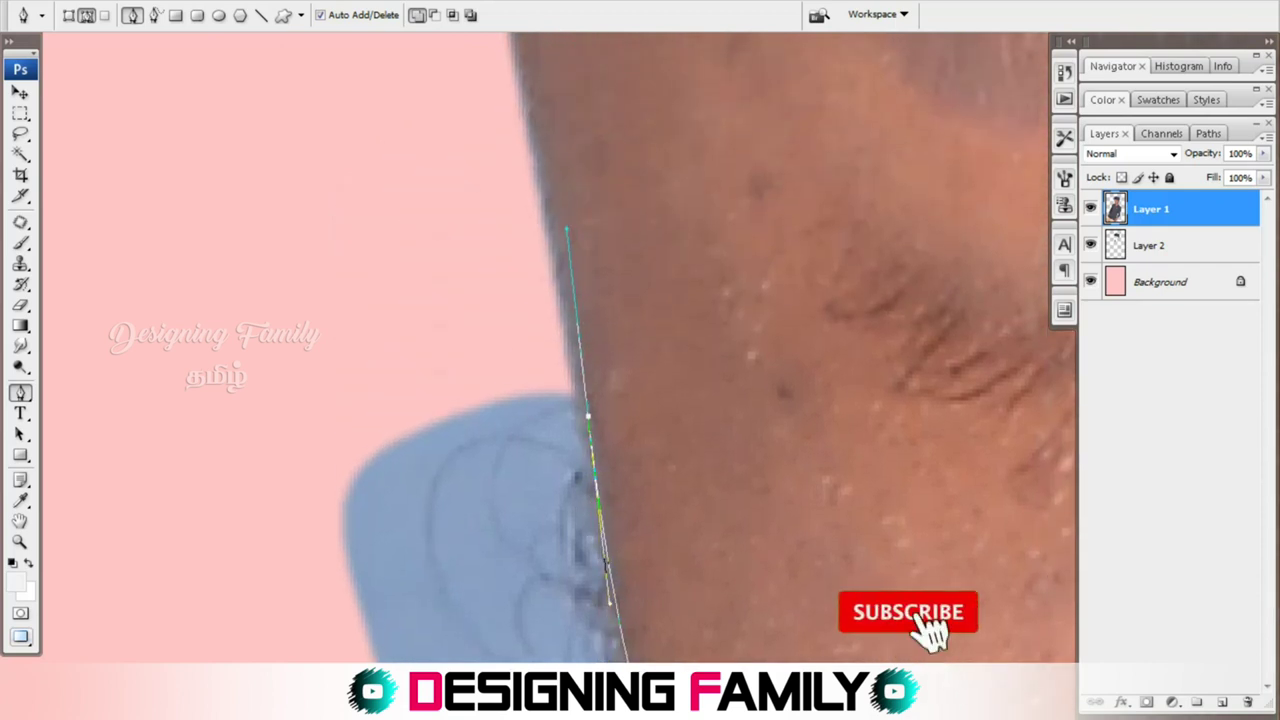
scroll(640, 350, down, 5)
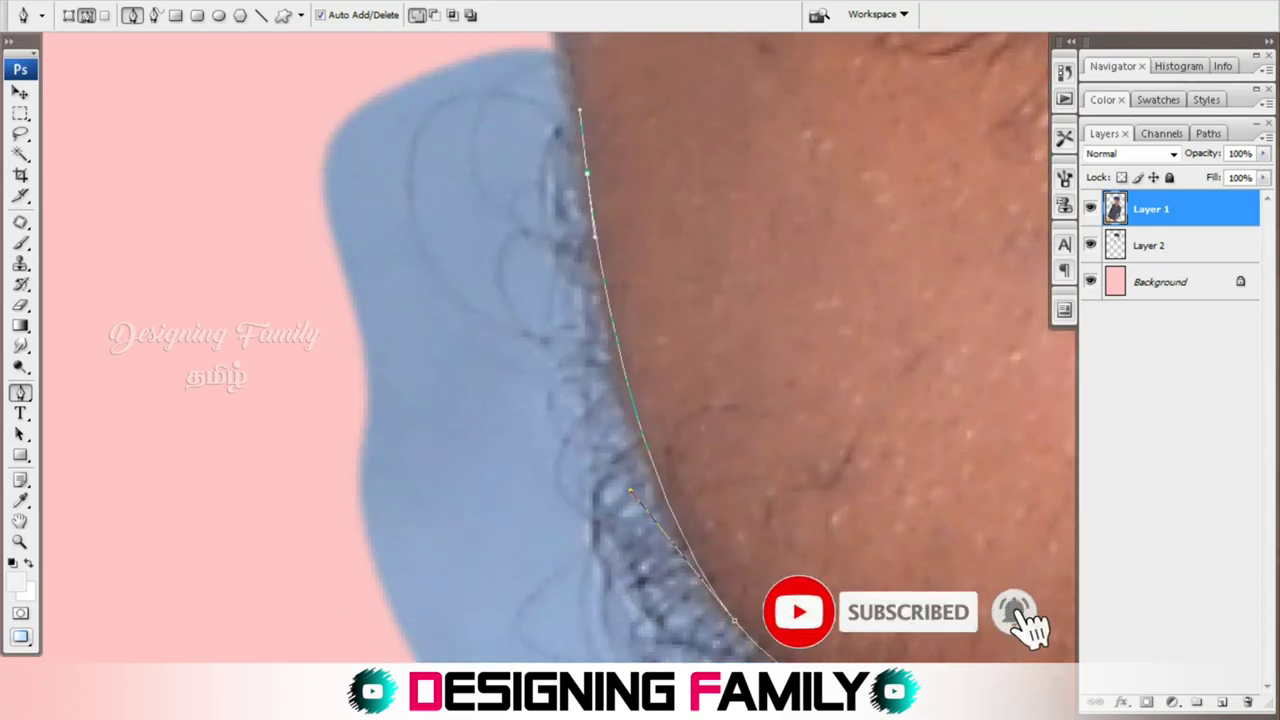
scroll(640, 350, up, 2)
scroll(640, 350, up, 2)
scroll(640, 350, up, 5)
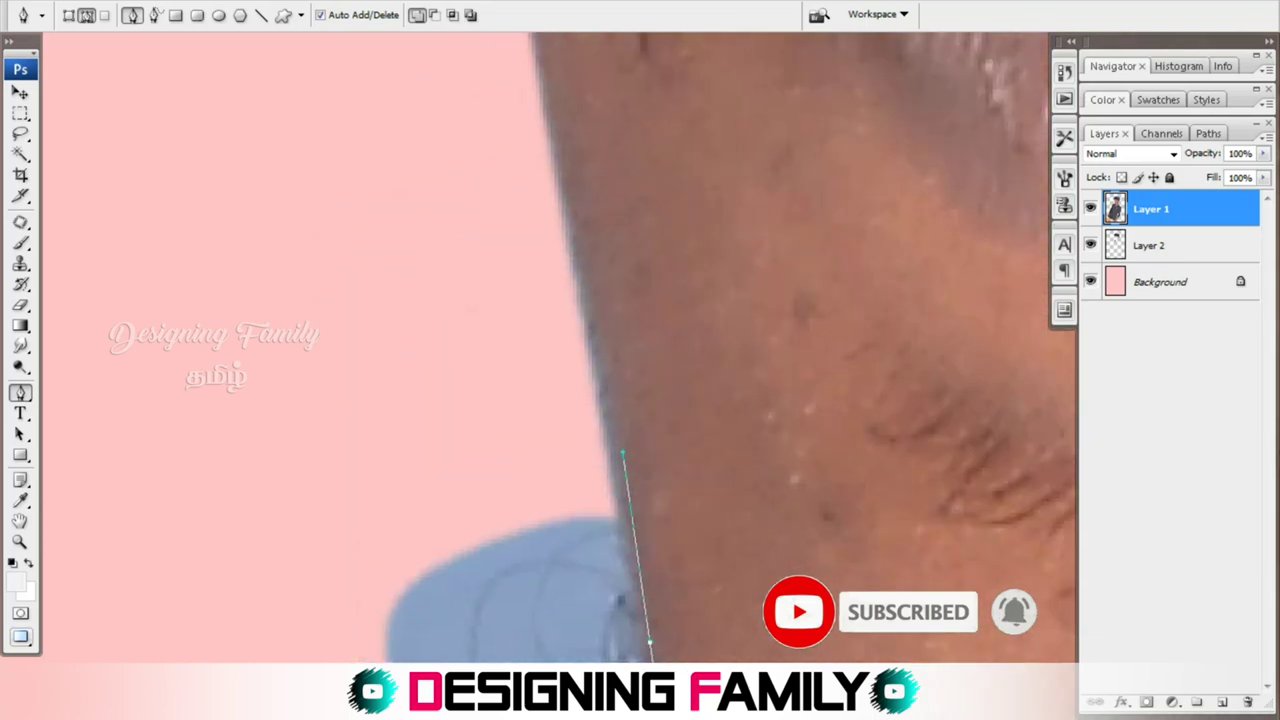
scroll(640, 350, up, 3)
scroll(640, 350, up, 5)
click(630, 252)
scroll(640, 350, up, 2)
scroll(640, 350, up, 2)
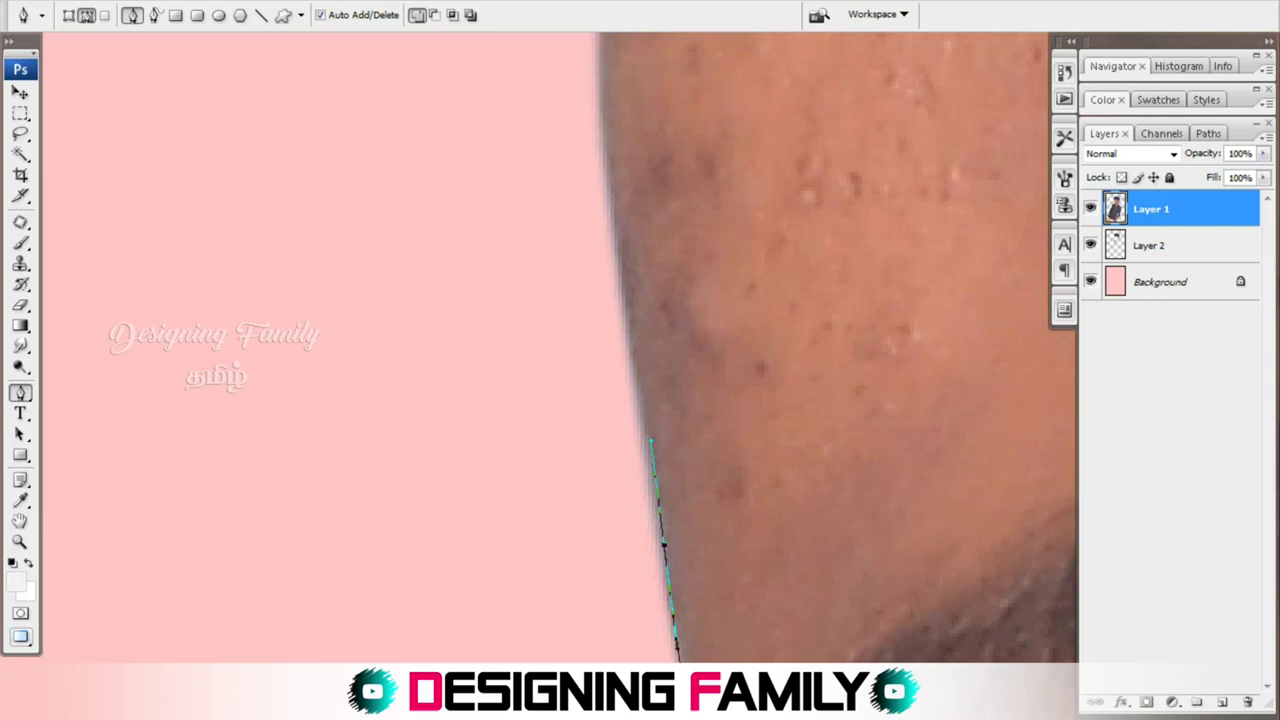
scroll(495, 216, down, 3)
scroll(600, 325, down, 3)
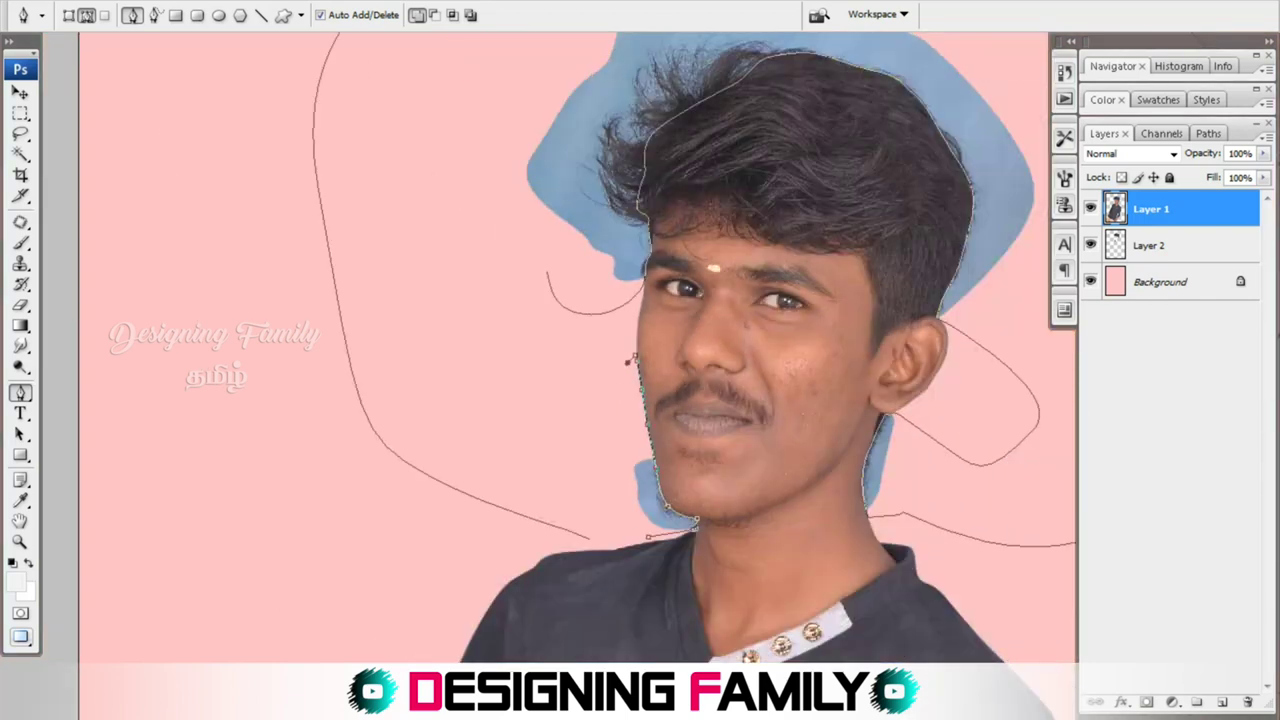
scroll(606, 387, down, 1)
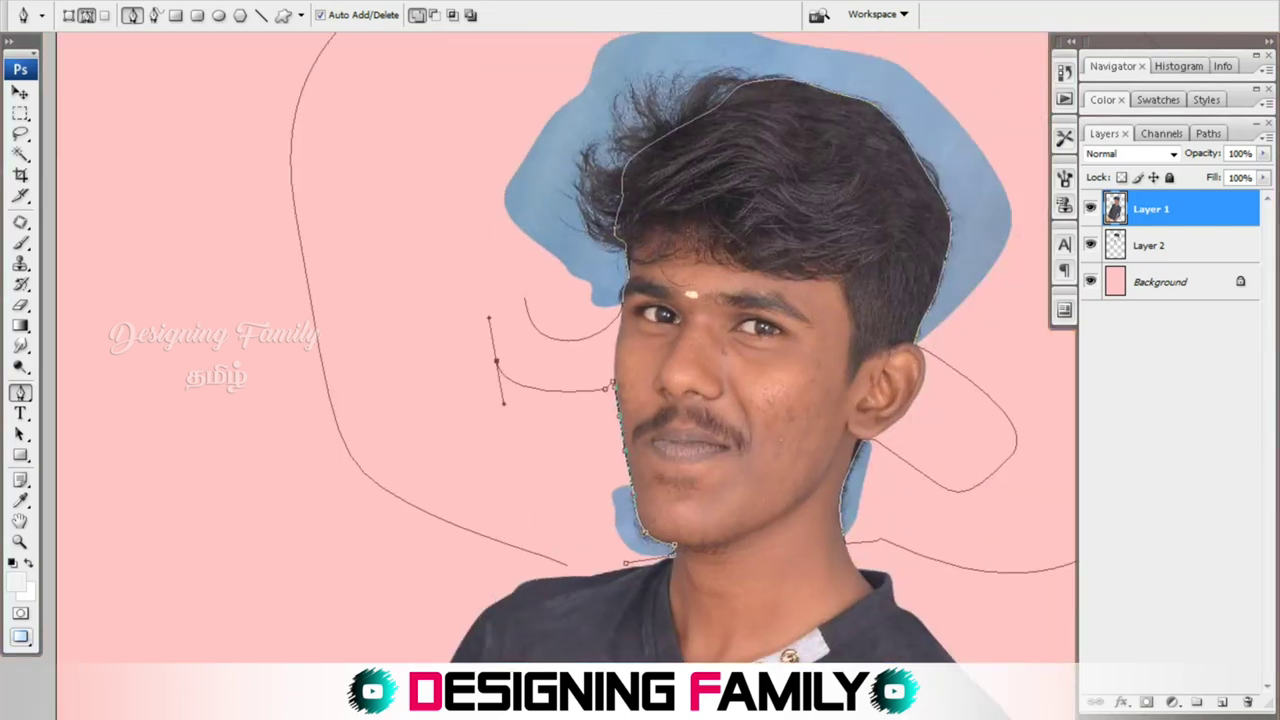
key(ctrl+Return)
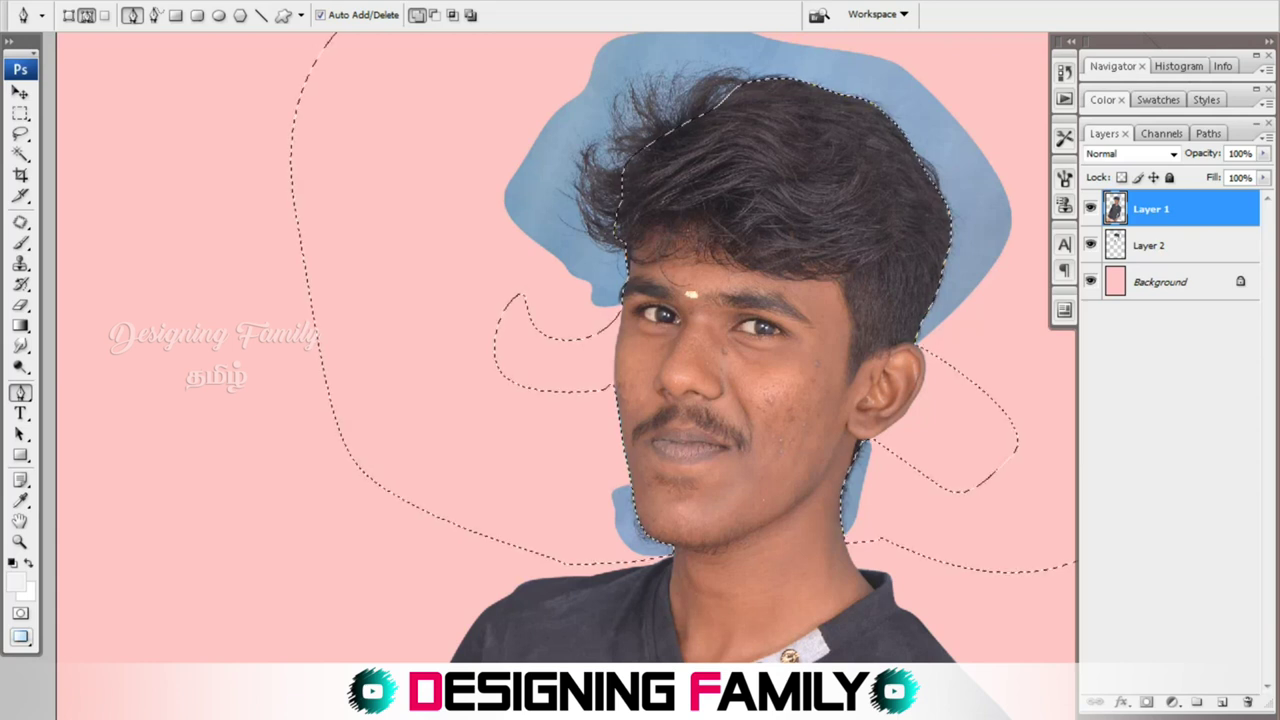
Feather the head selection with a smaller radius, delete the blue patch and deselect.
key(ctrl+alt+d)
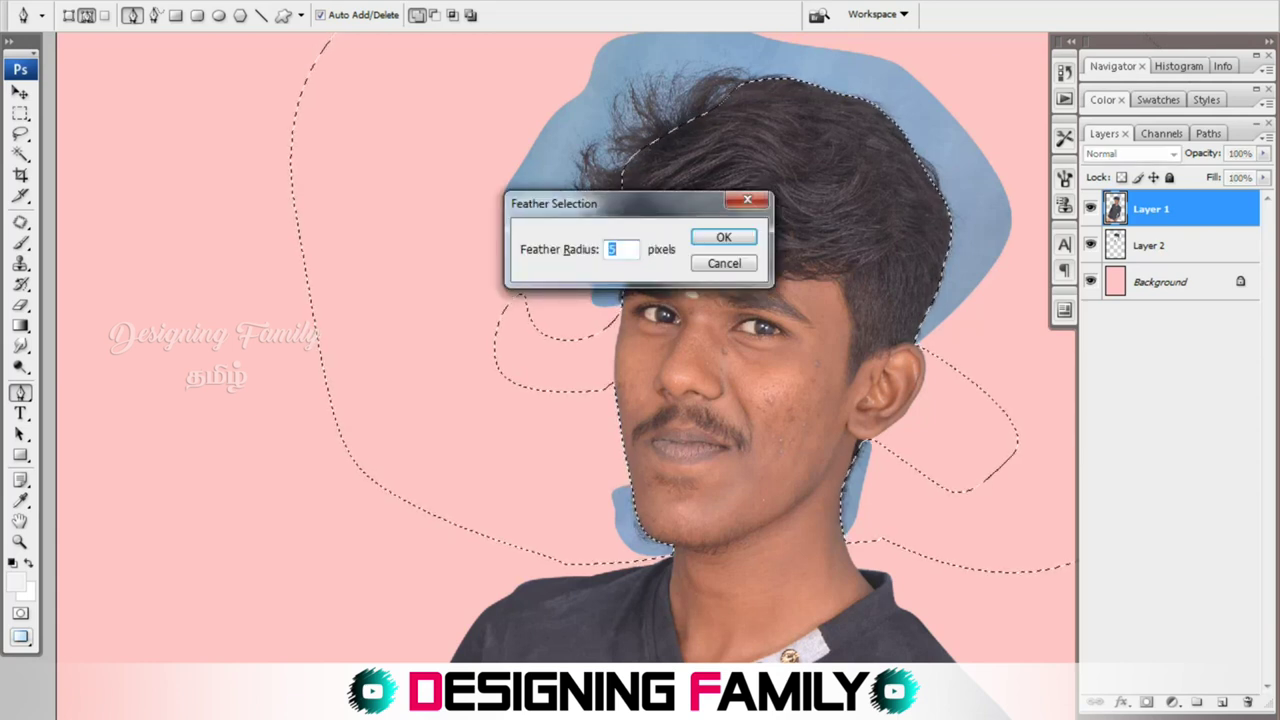
key(Return)
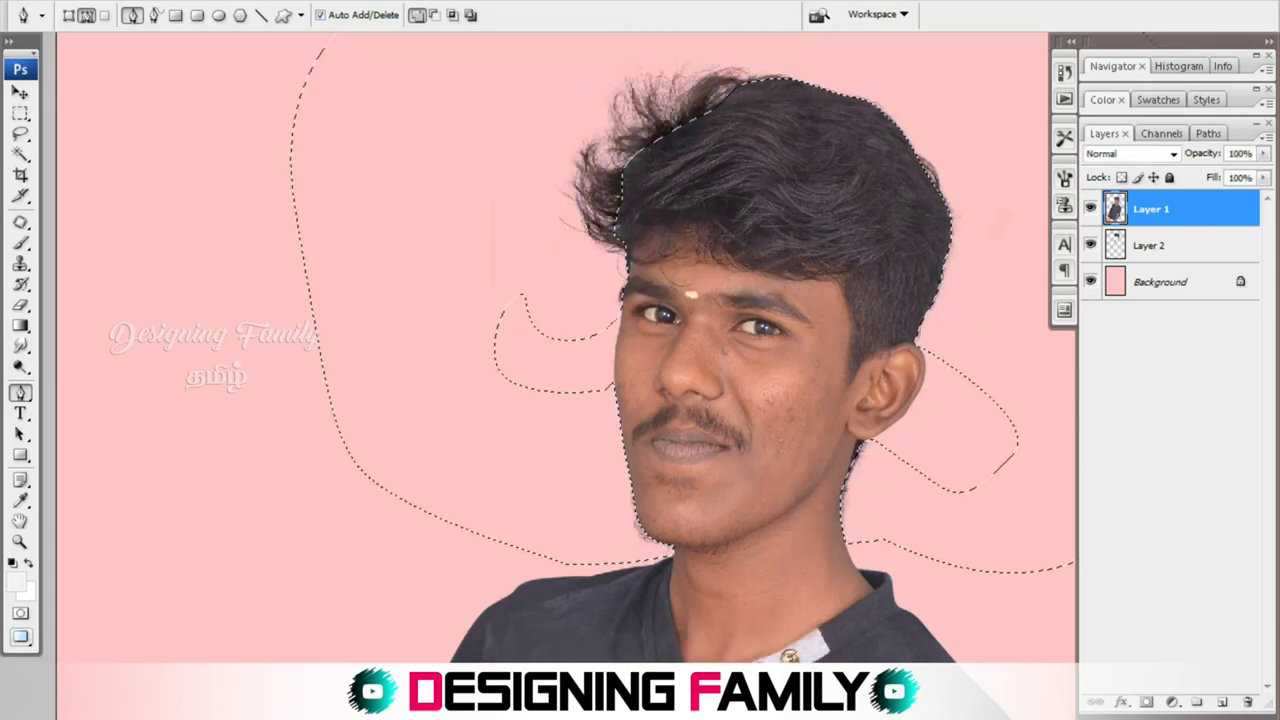
key(ctrl+z)
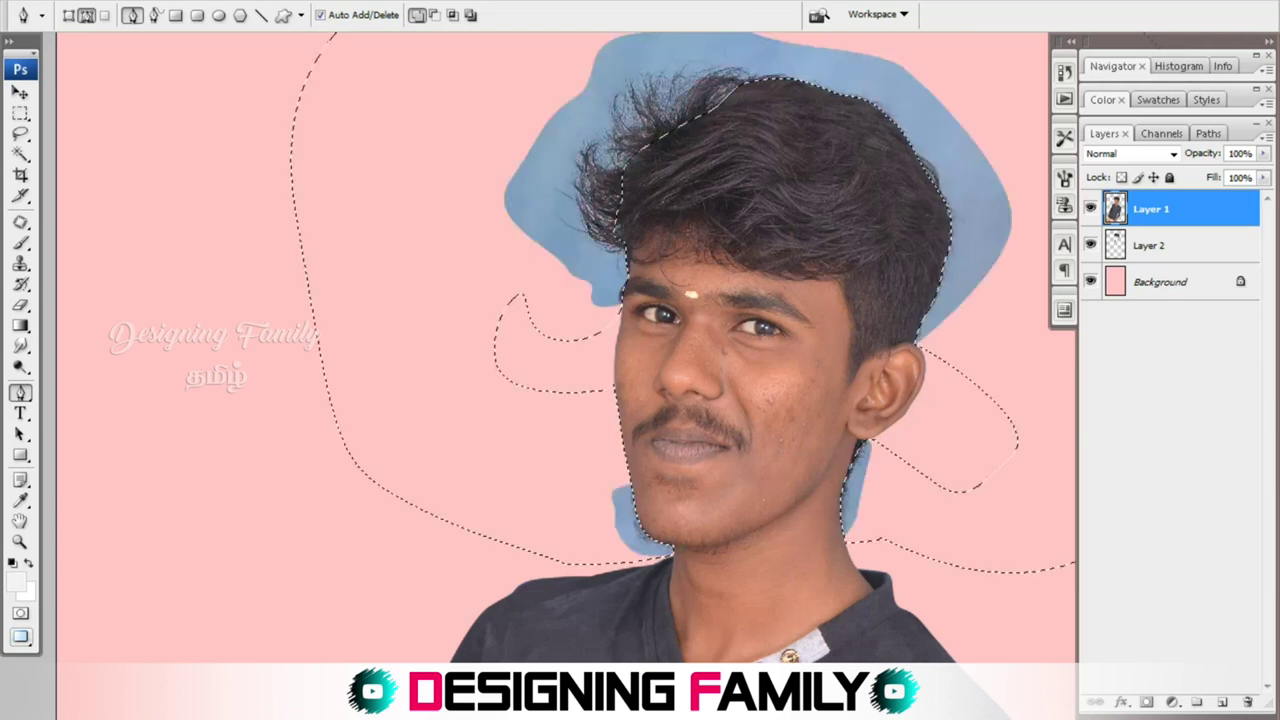
key(ctrl+alt+d)
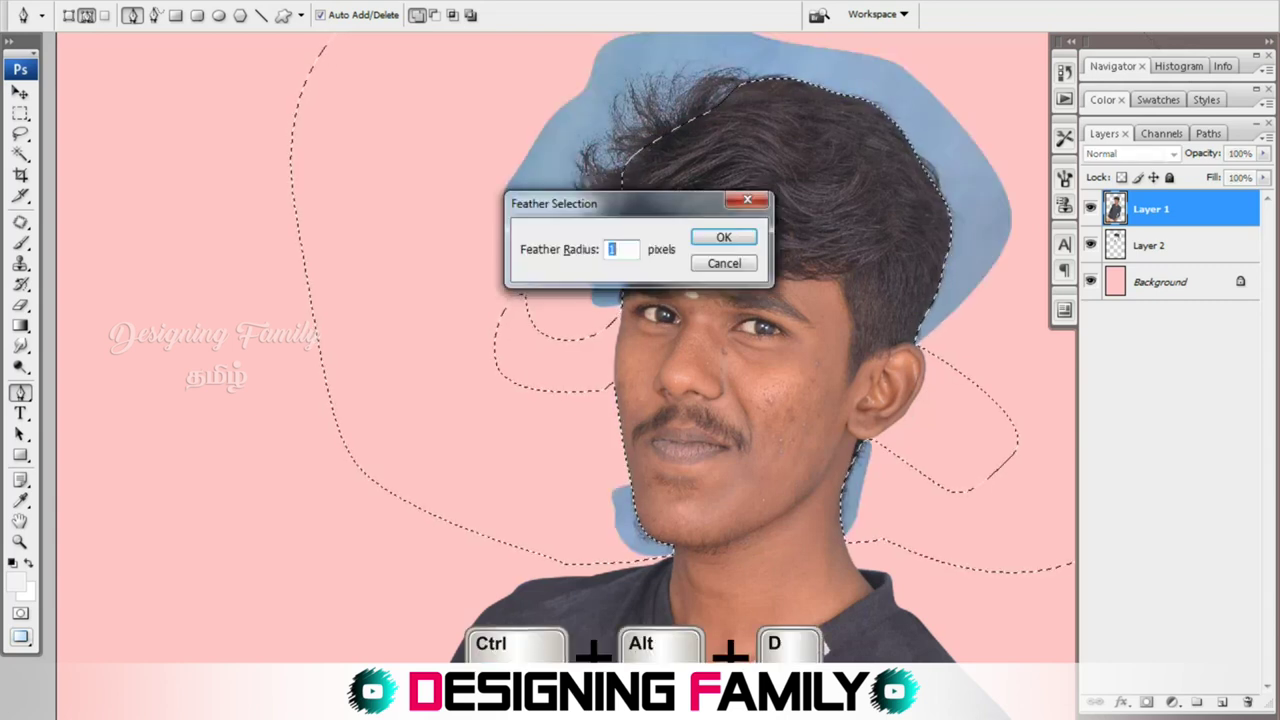
key(Return)
key(Delete)
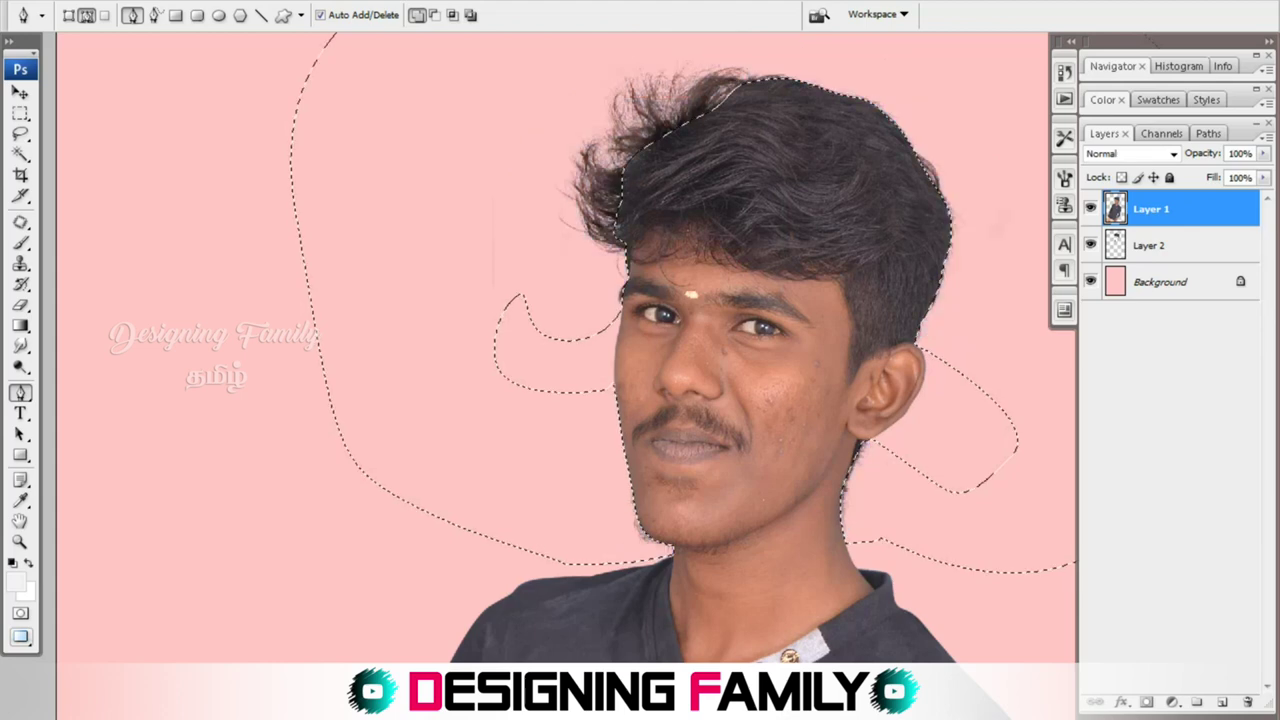
key(ctrl+d)
scroll(761, 132, up, 1)
scroll(761, 132, up, 1)
key(v)
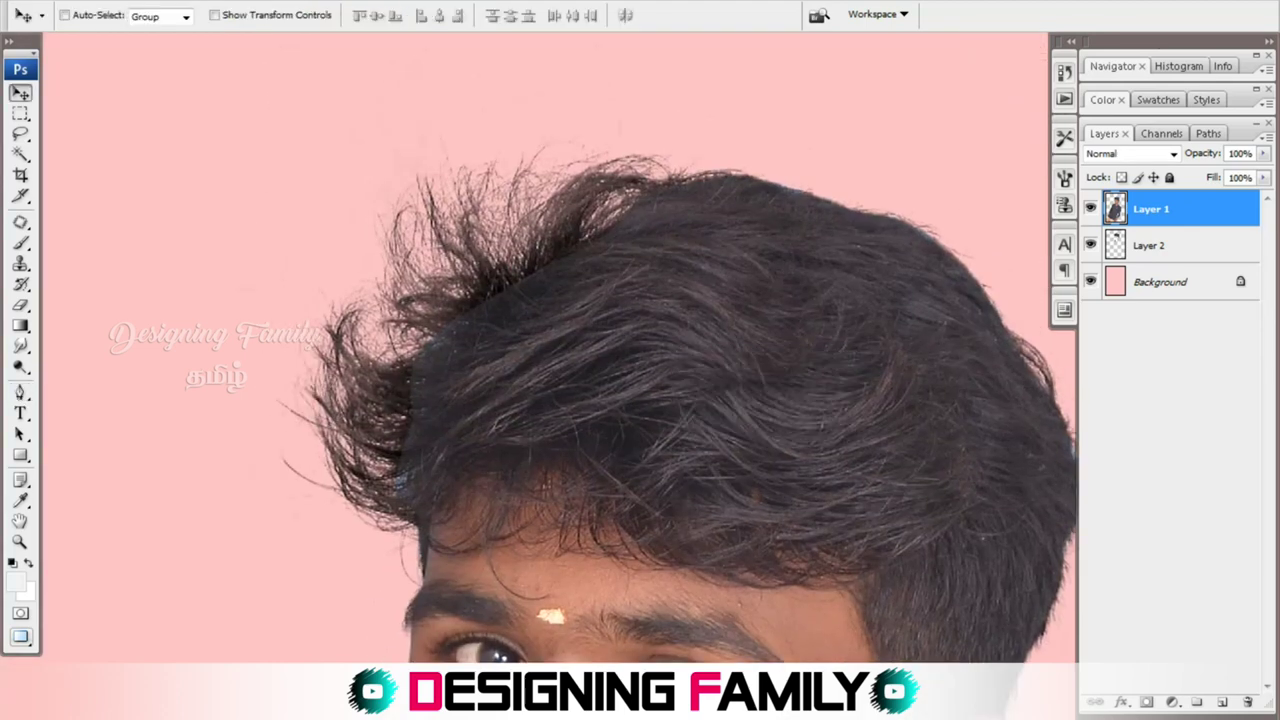
Set the Eraser's Master Diameter to 178 px.
key(e)
right_click(458, 292)
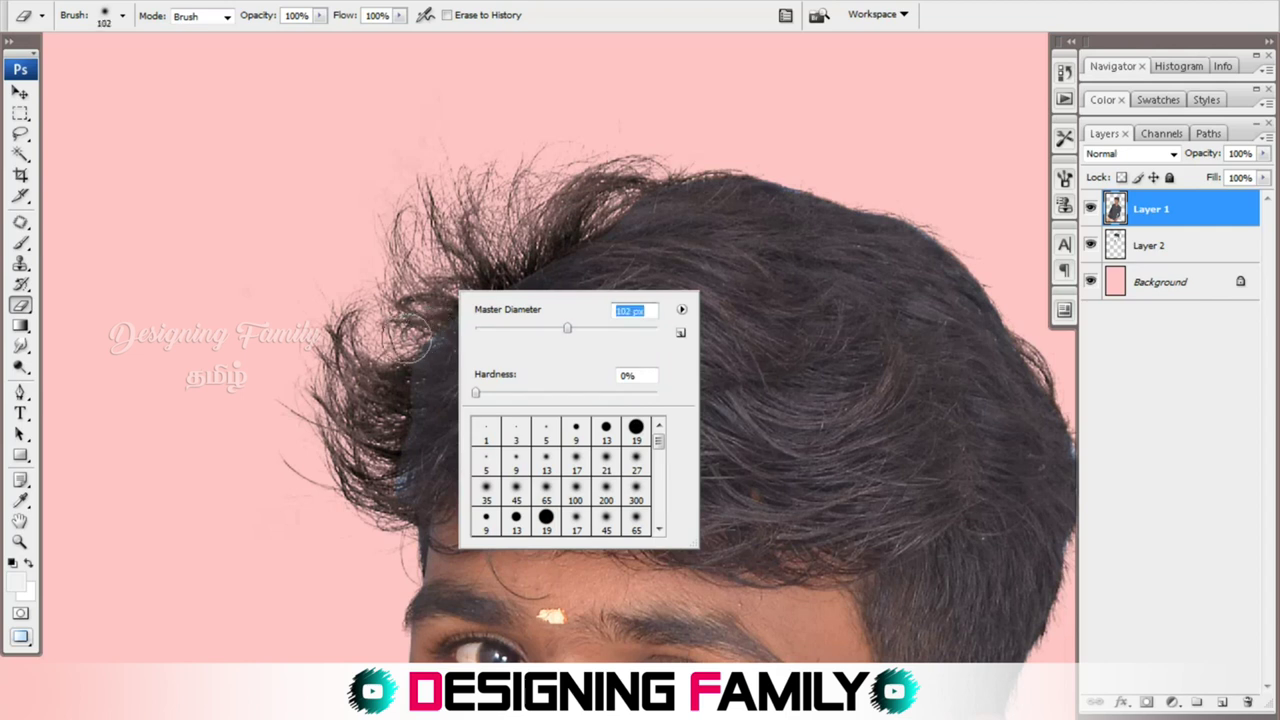
key(Return)
right_click(459, 308)
text(178)
key(Return)
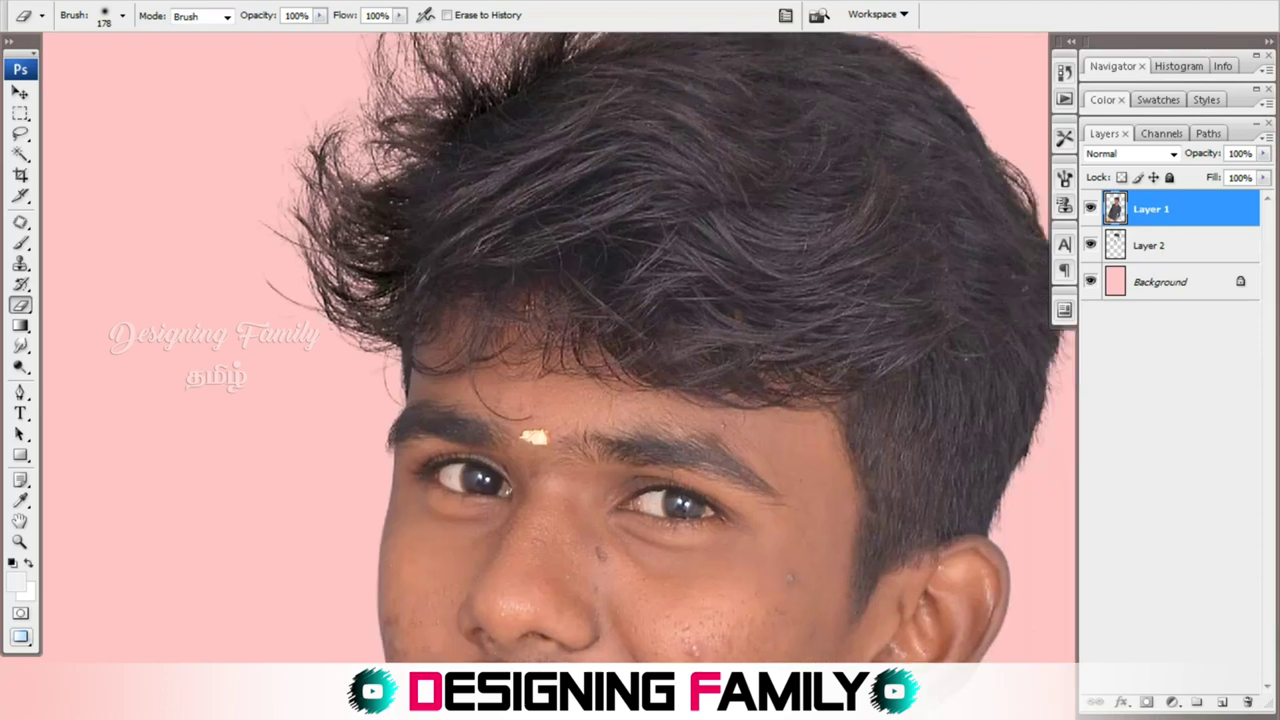
Erase the leftover fringe around the hair edges, then hide Layer 2's loose strands.
key(v)
key(ctrl+minus)
key(ctrl+plus)
key(ctrl+plus)
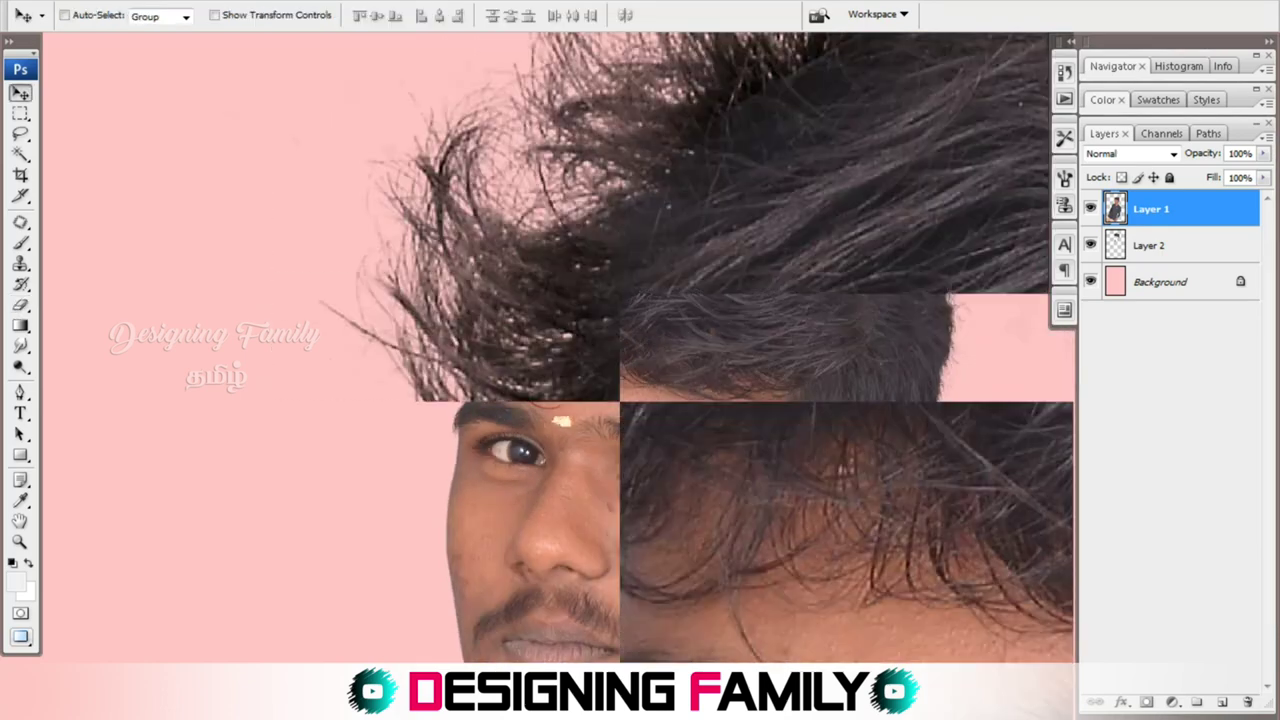
key(w)
key(e)
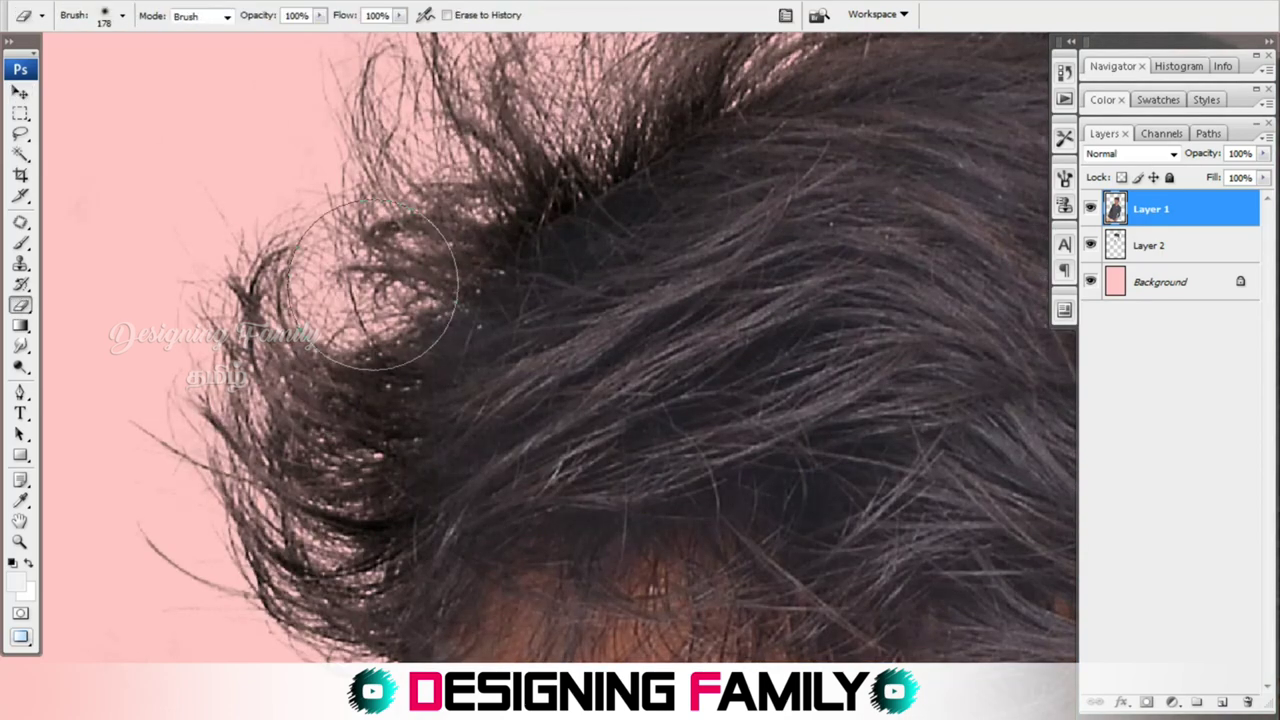
key(ctrl+0)
key(v)
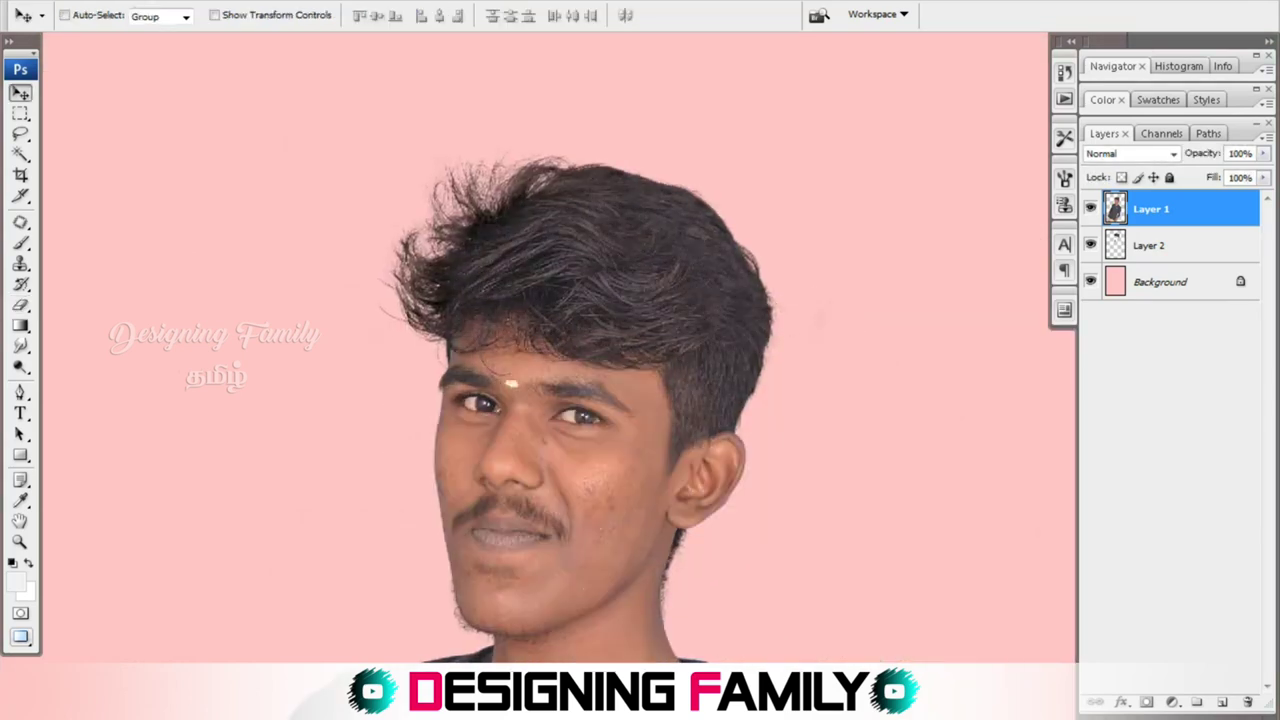
click(1090, 245)
Toggle Layer 2's hair strands on, off and on again to compare the head.
click(1090, 245)
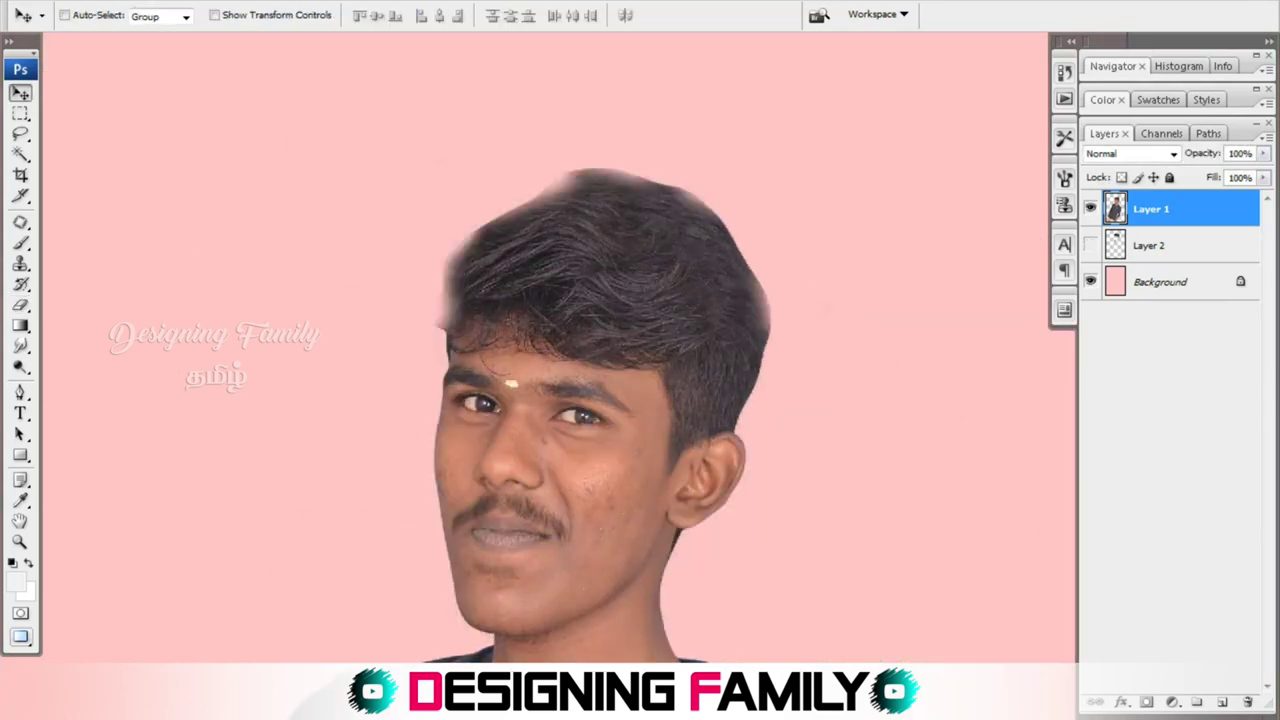
click(1090, 245)
click(1090, 245)
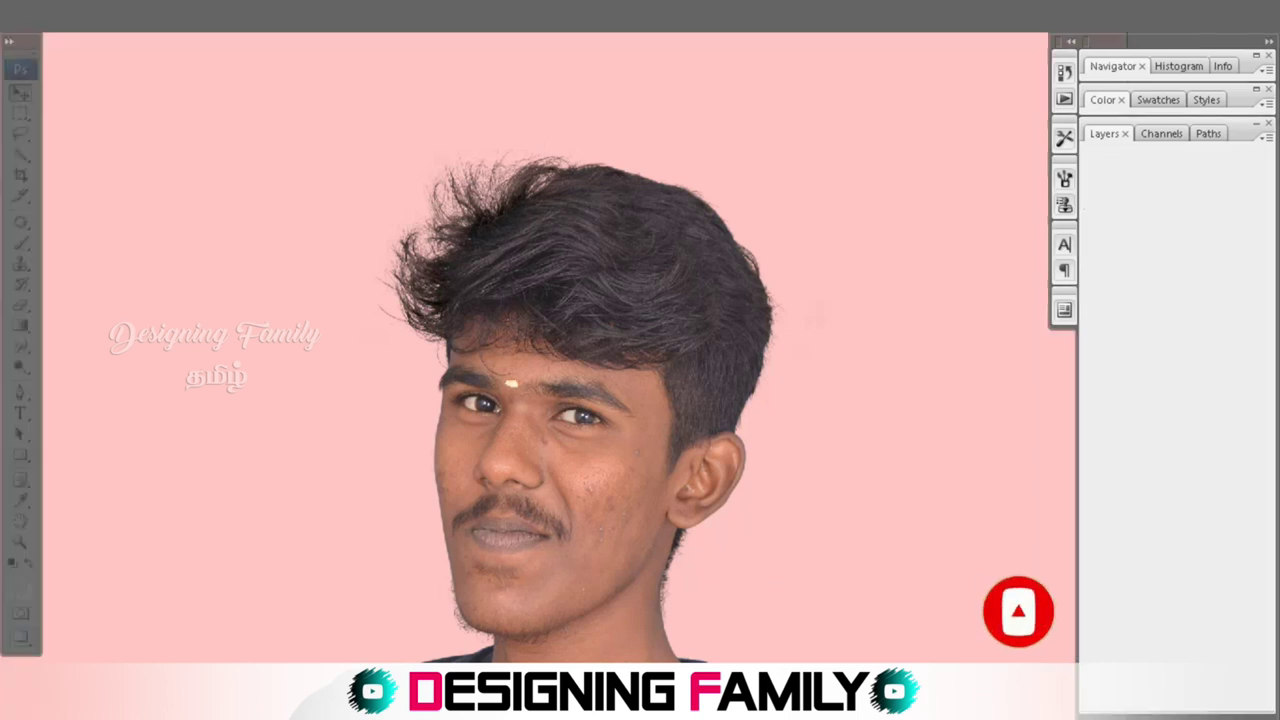
Make Layer 1 the active layer from the canvas right-click layer list.
right_click(613, 268)
click(680, 280)
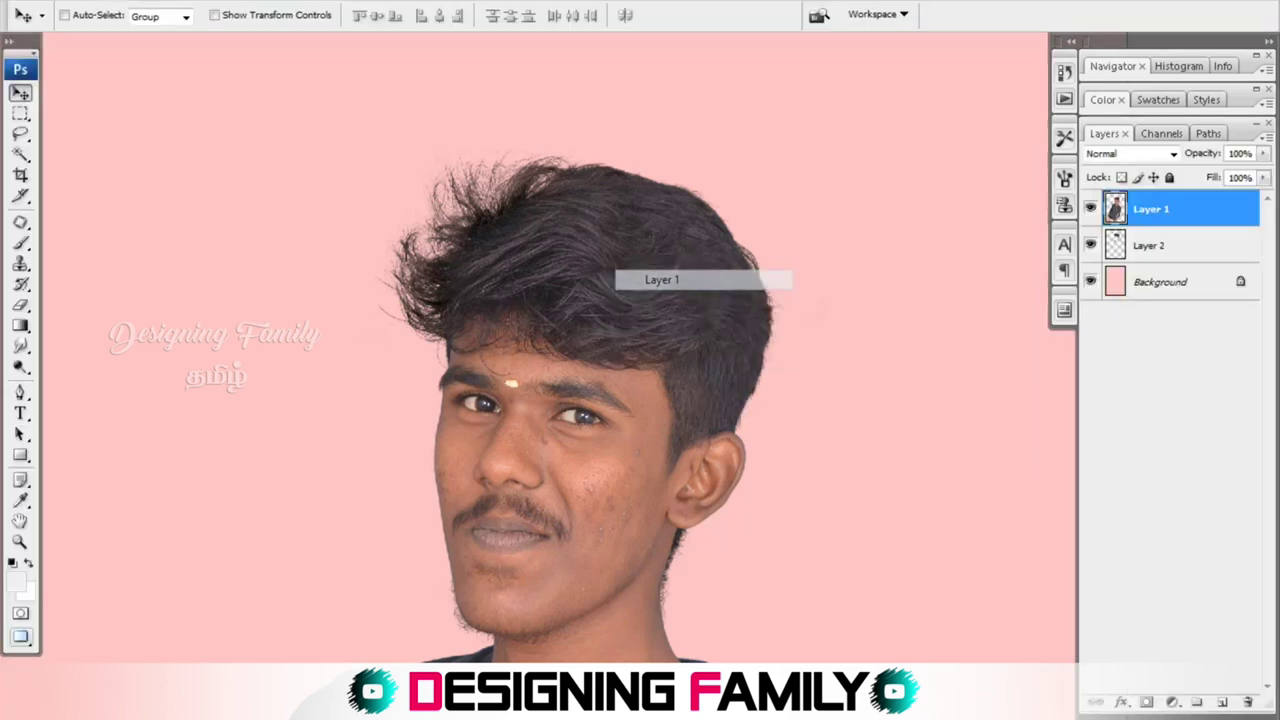
key(alt+i)
Open Selective Color, browse the colour ranges, and cancel without changes.
key(a)
key(s)
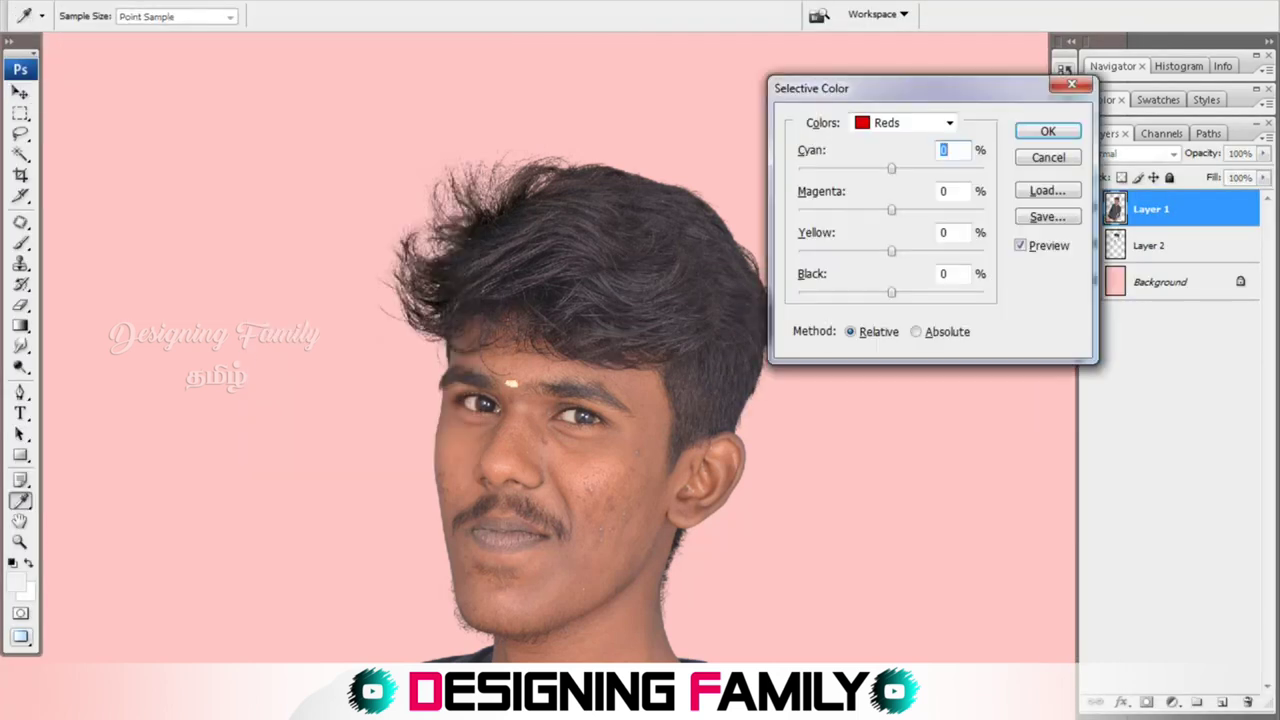
click(948, 122)
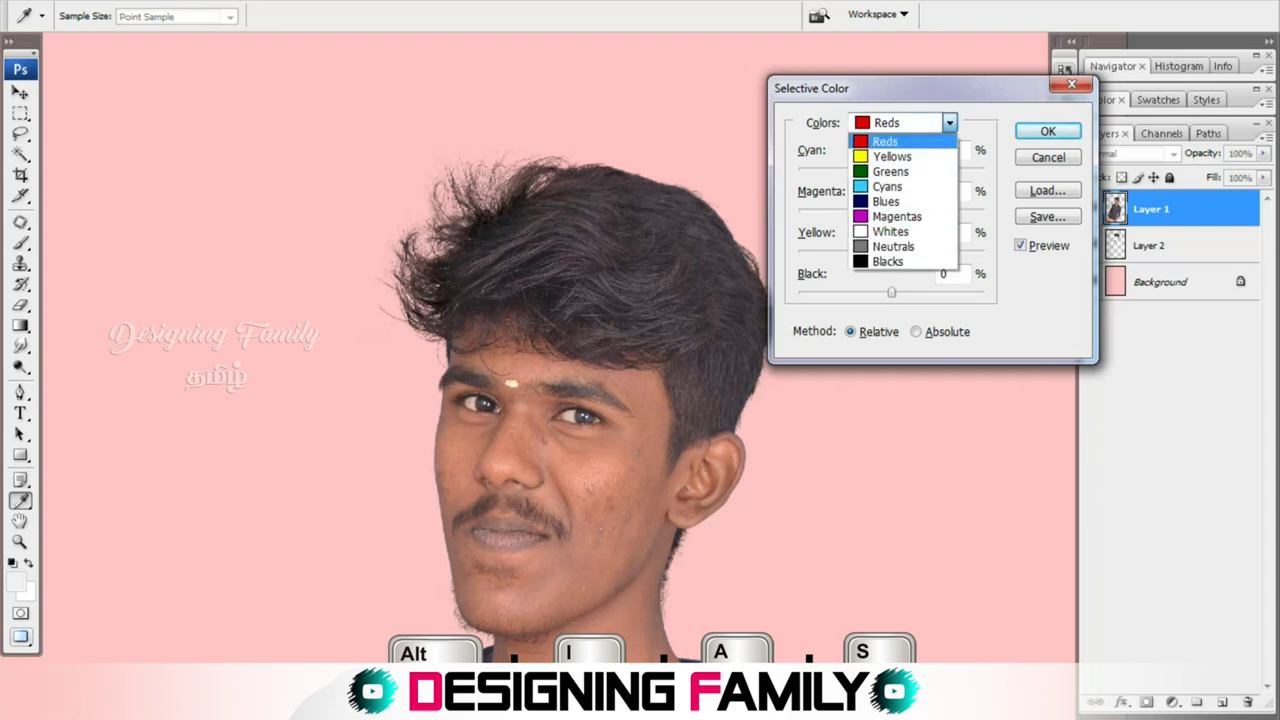
click(885, 141)
click(1048, 157)
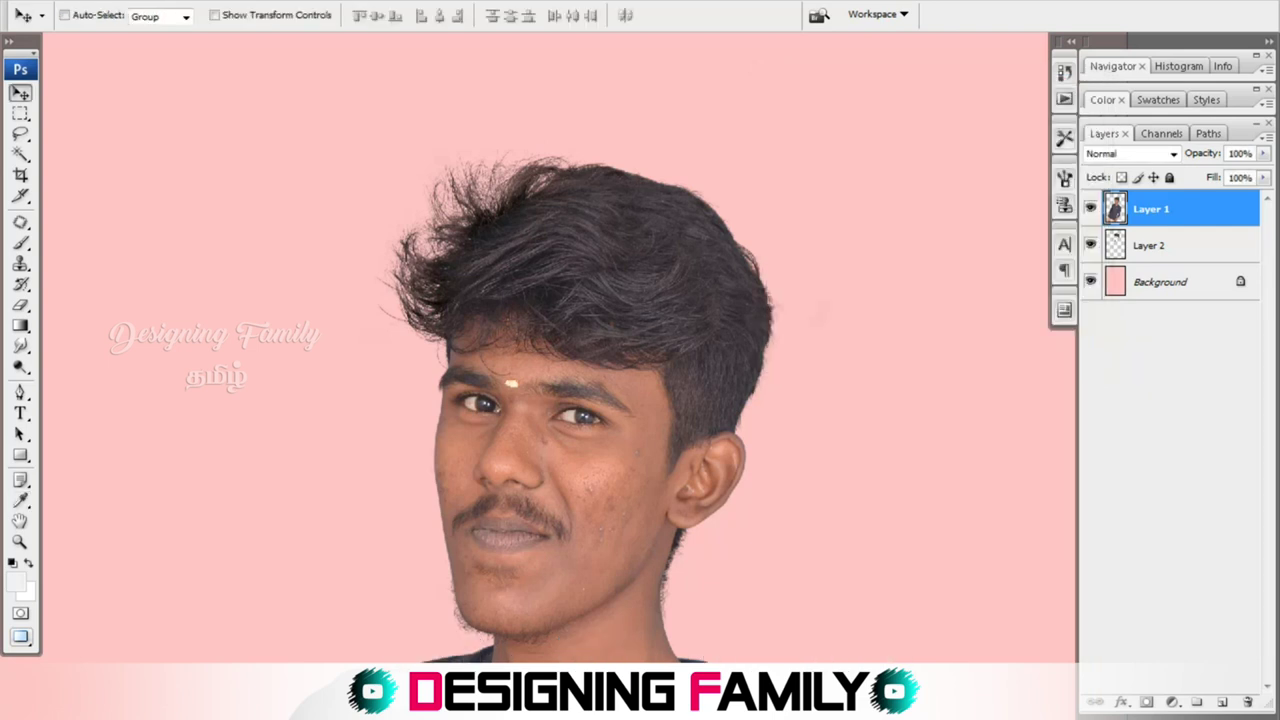
Apply Selective Color to Layer 1 with Blacks raised by +23% black, then zoom out.
key(alt+i)
key(a)
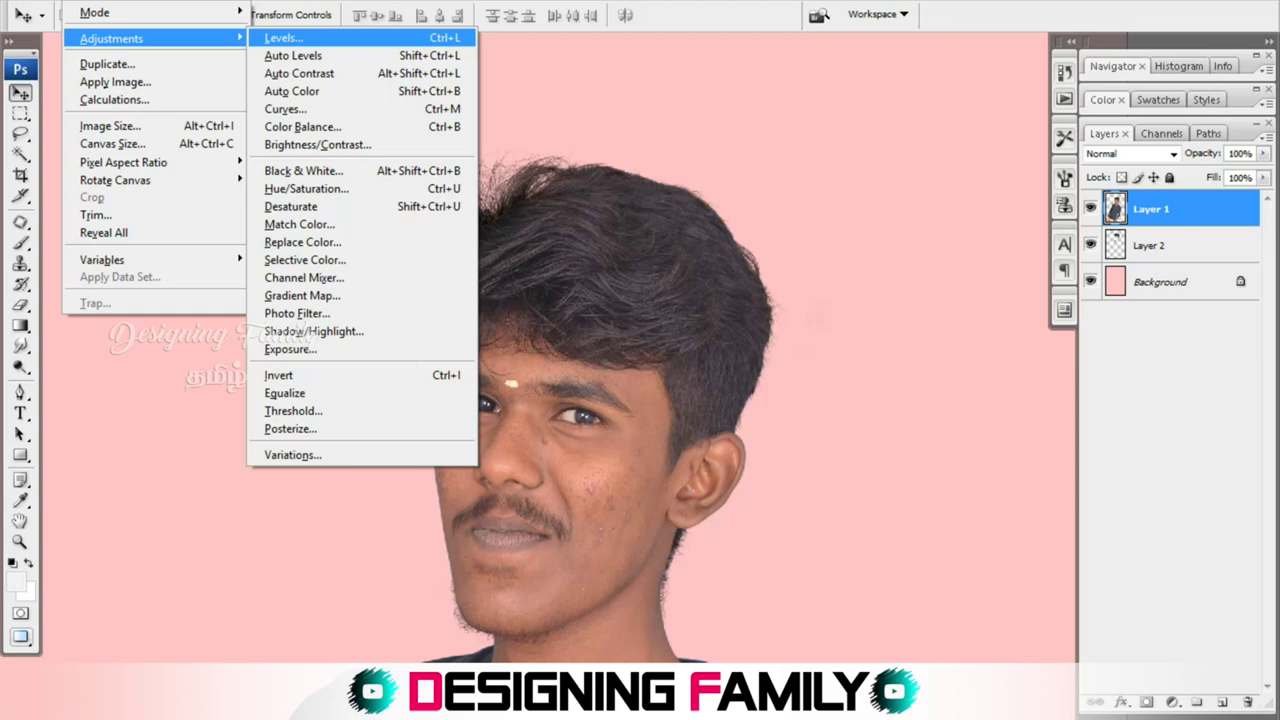
key(s)
click(904, 122)
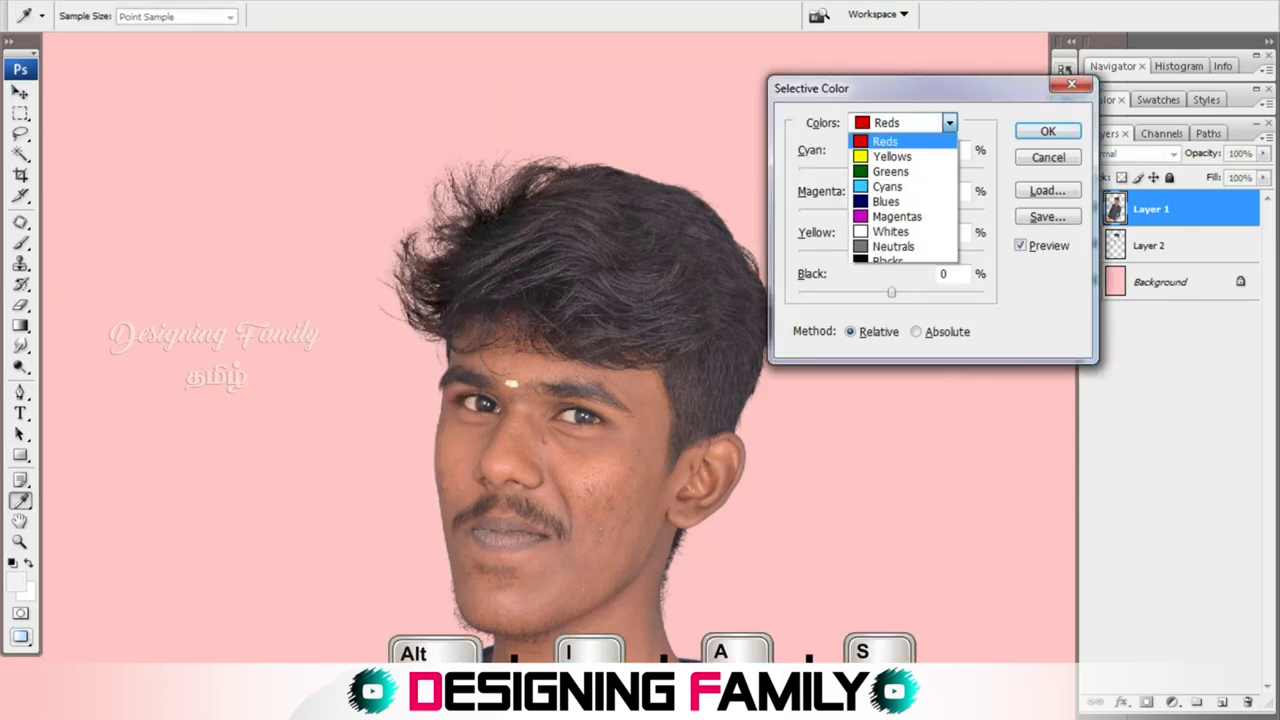
click(875, 257)
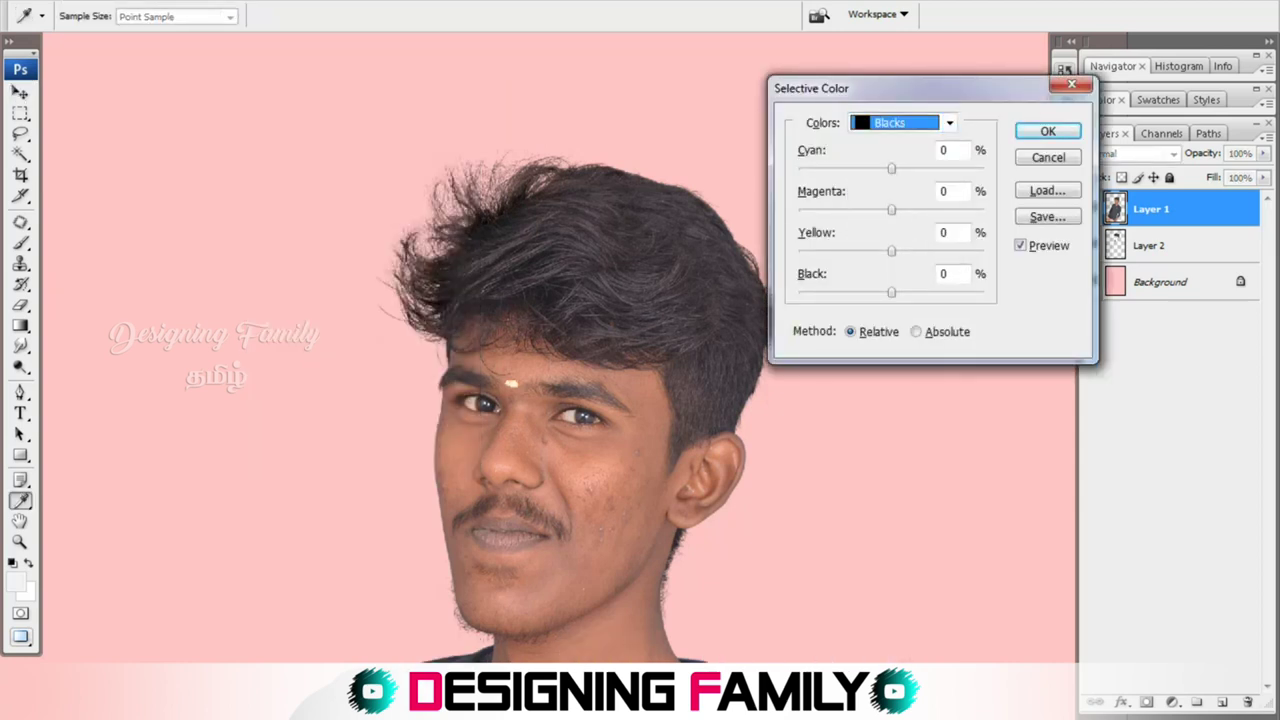
drag(891, 292, 909, 292)
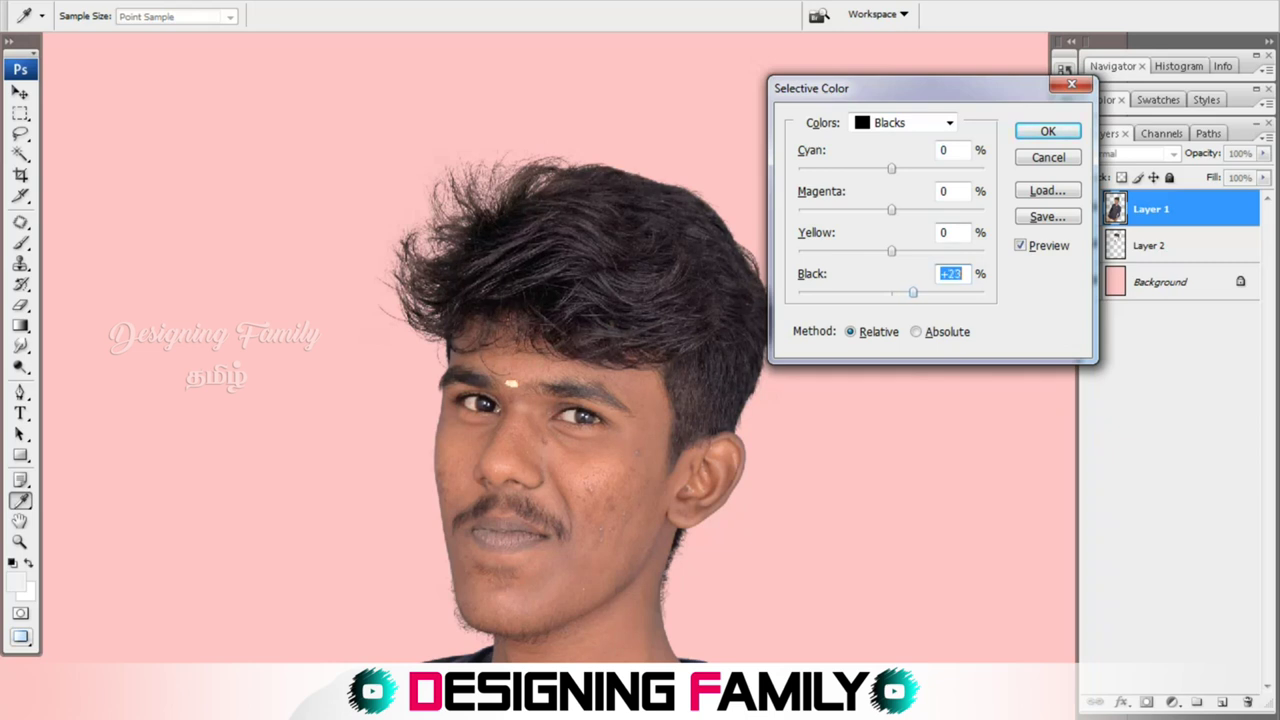
key(Return)
key(v)
key(ctrl+minus)
key(ctrl+minus)
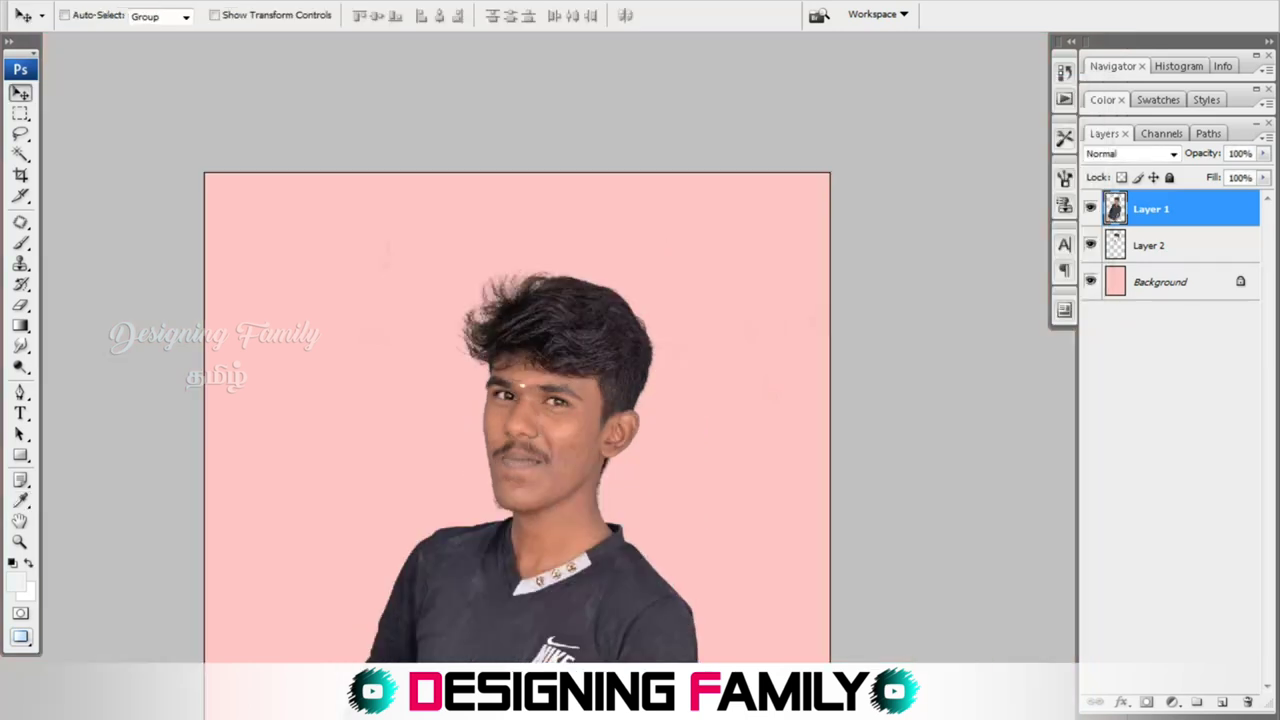
key(ctrl+minus)
key(ctrl+minus)
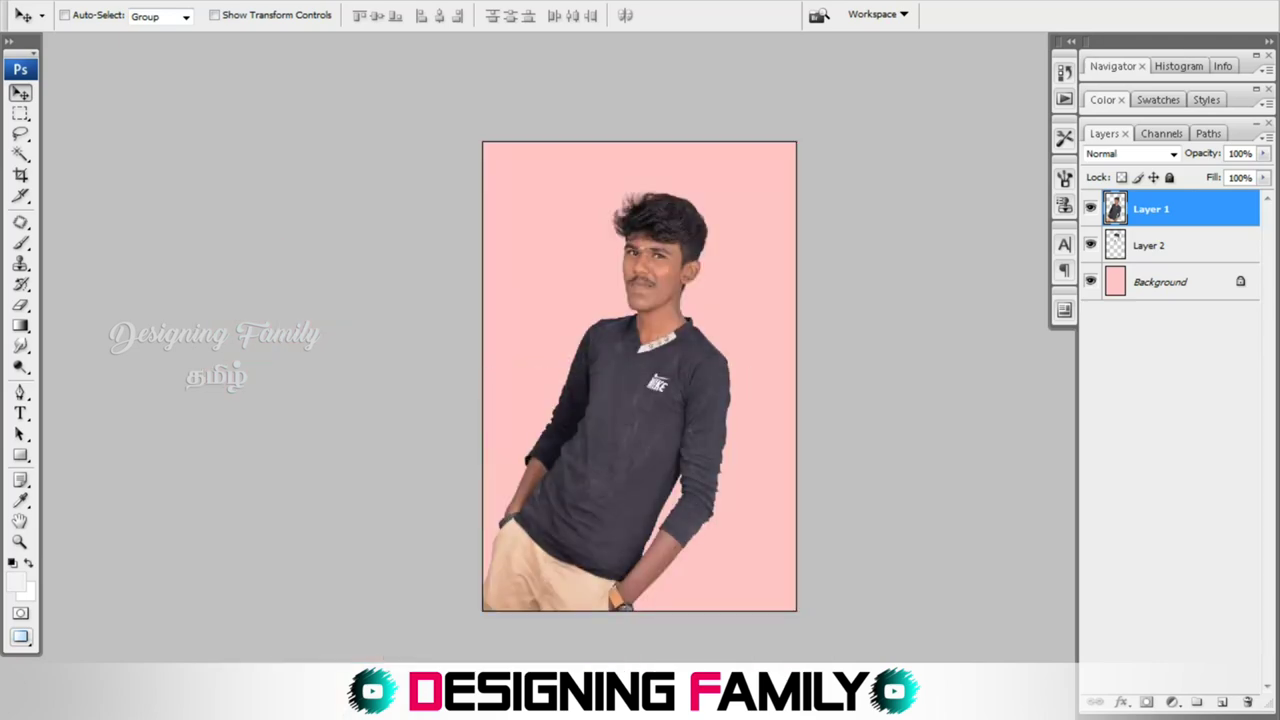
Zoom in and scroll over the shirt, face and hair to inspect the darkened edges.
key(ctrl+plus)
key(ctrl+plus)
key(ctrl+plus)
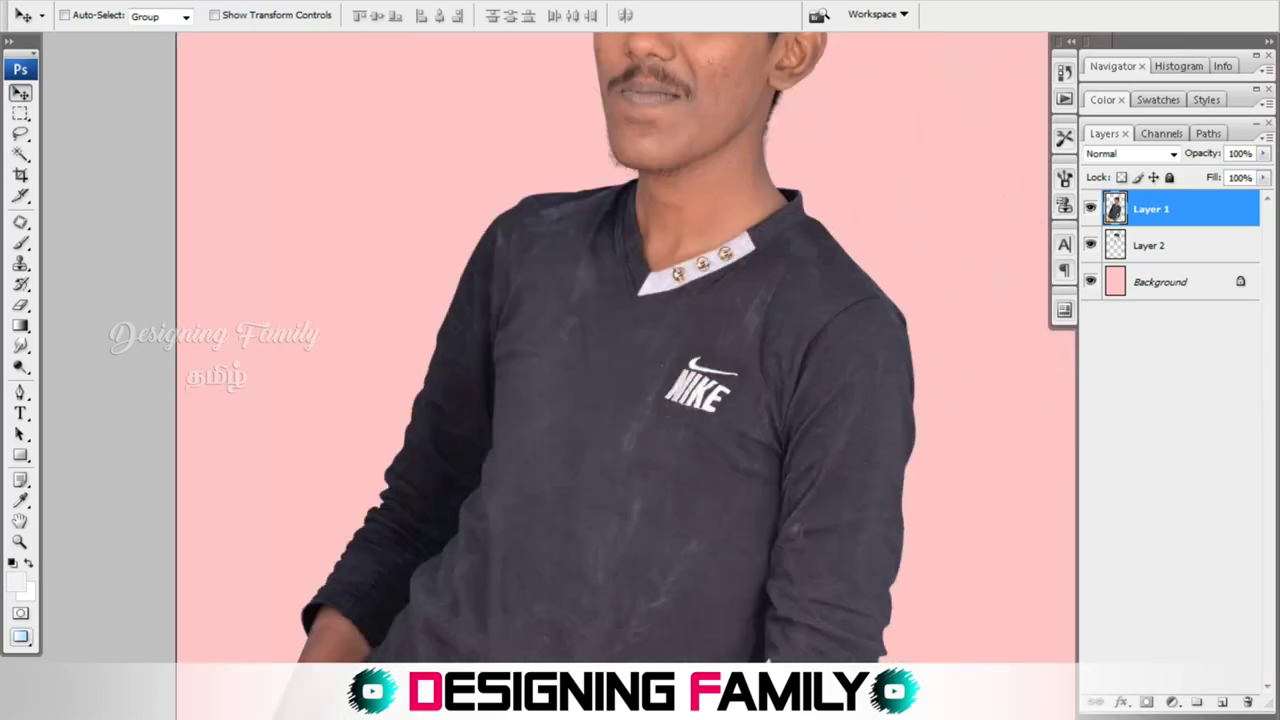
scroll(610, 350, up, 3)
scroll(610, 350, down, 3)
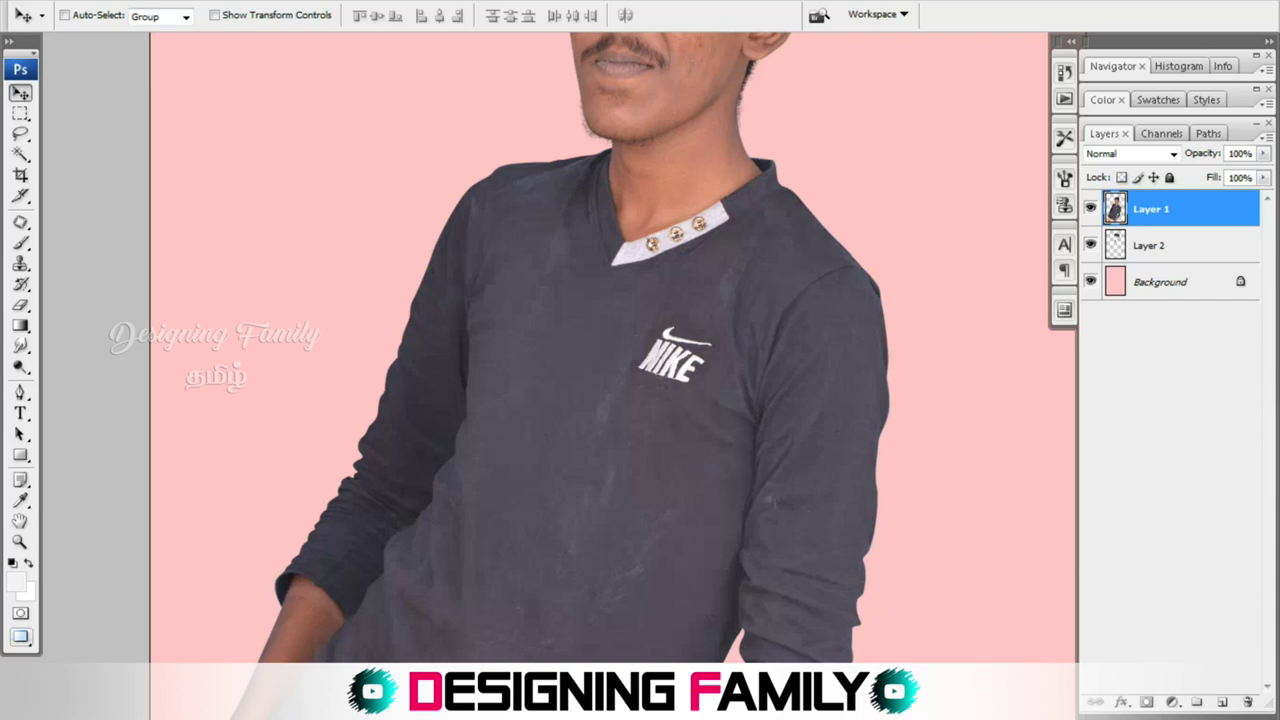
scroll(610, 350, up, 3)
key(ctrl+plus)
scroll(596, 350, down, 1)
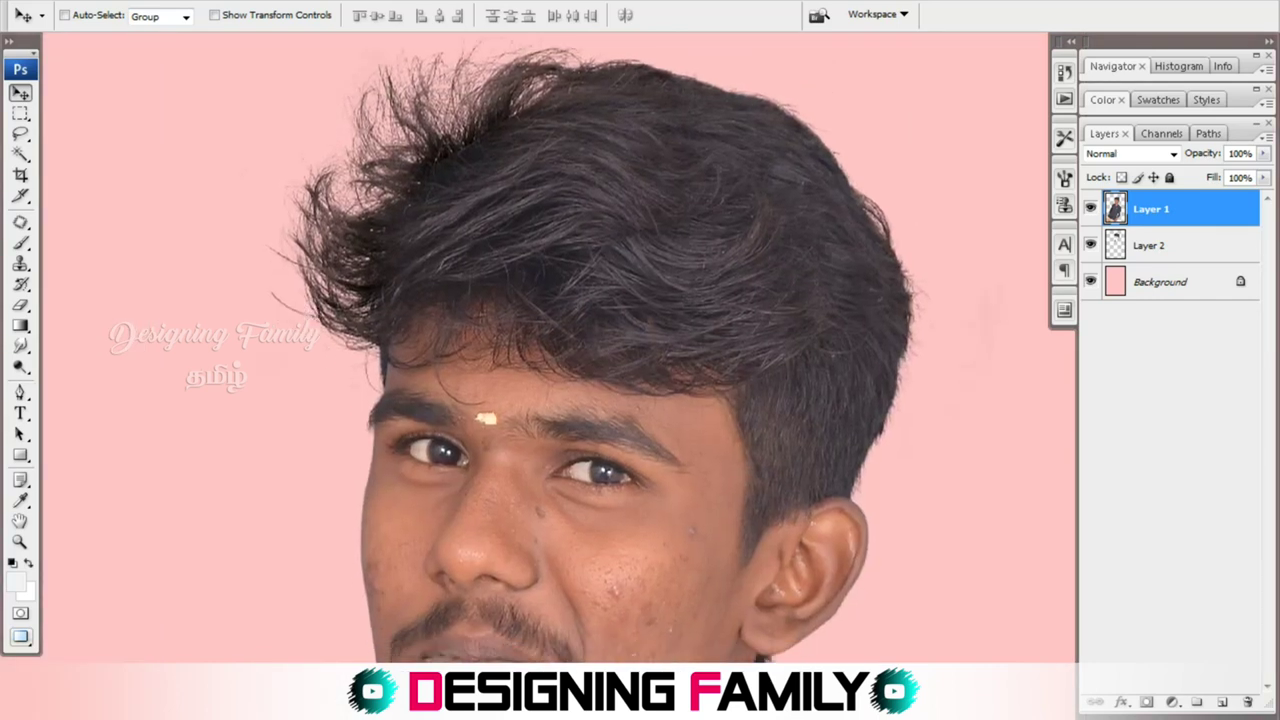
key(l)
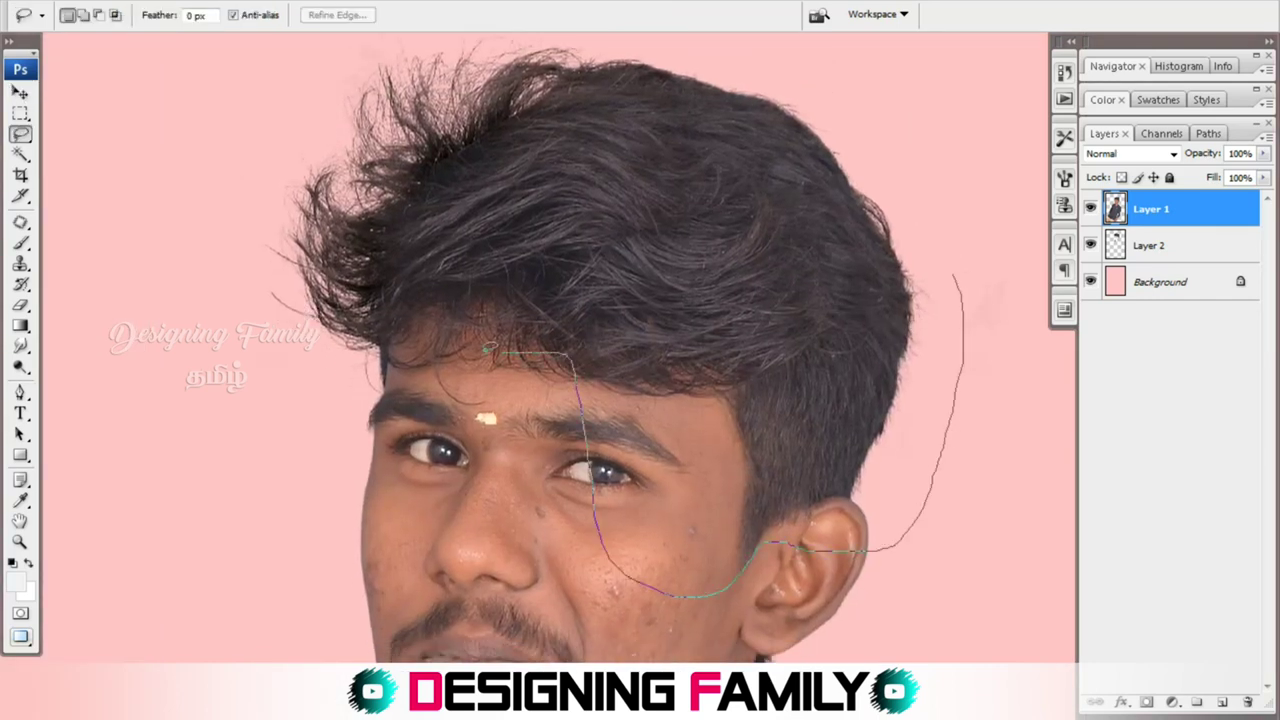
Lasso a freehand selection around the man's head and hair.
drag(964, 366, 860, 36)
drag(714, 557, 690, 598)
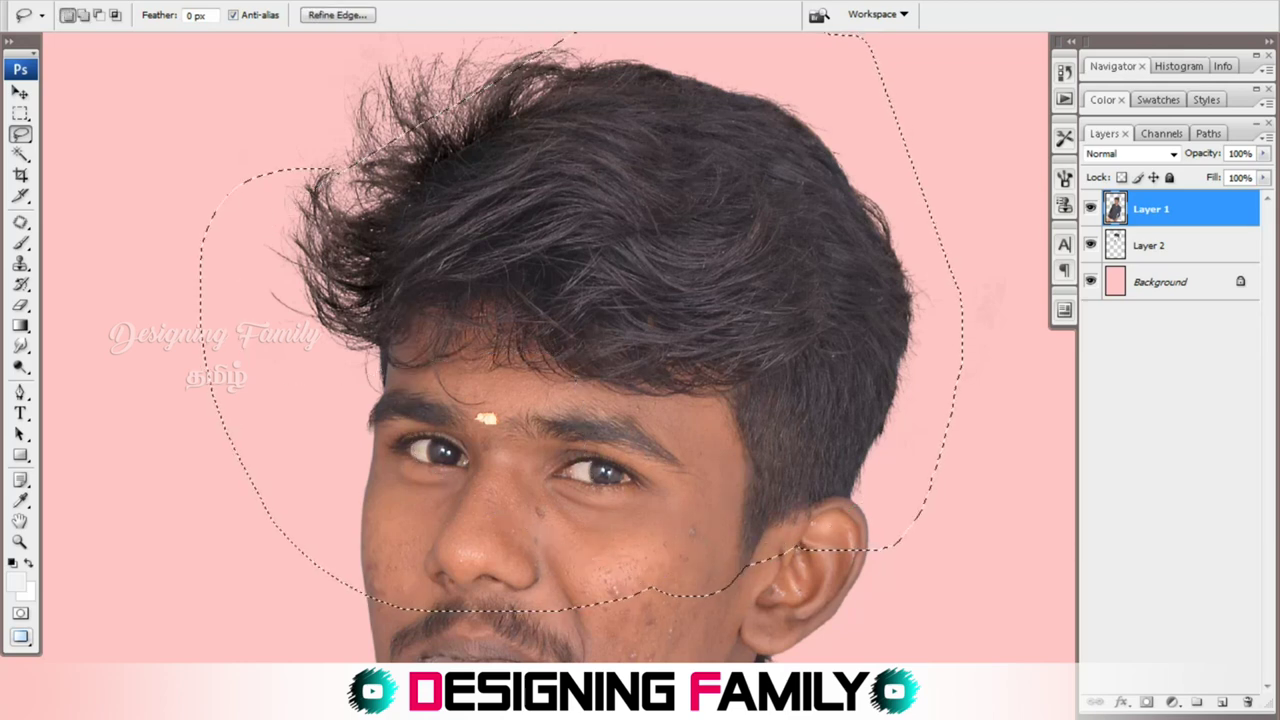
key(ctrl+minus)
key(ctrl+minus)
key(ctrl+d)
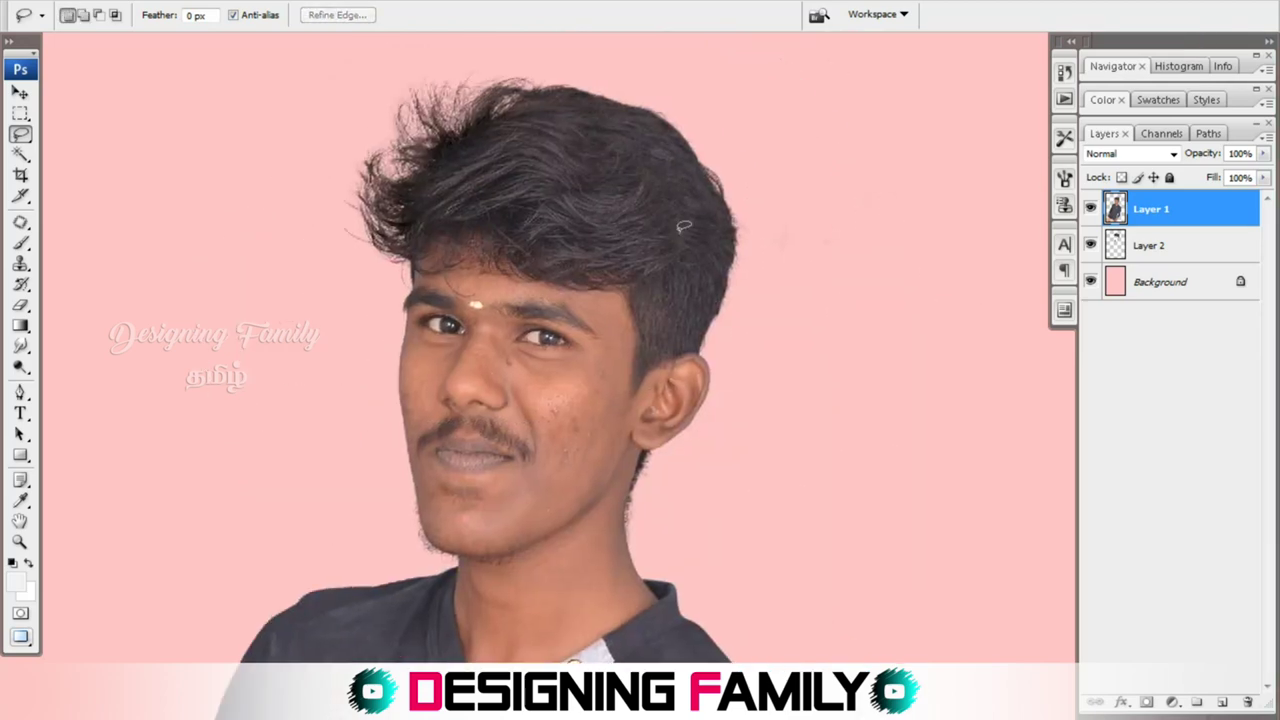
Soften the head selection by brush-painting it in Quick Mask, with Layer 1 active.
key(q)
key(b)
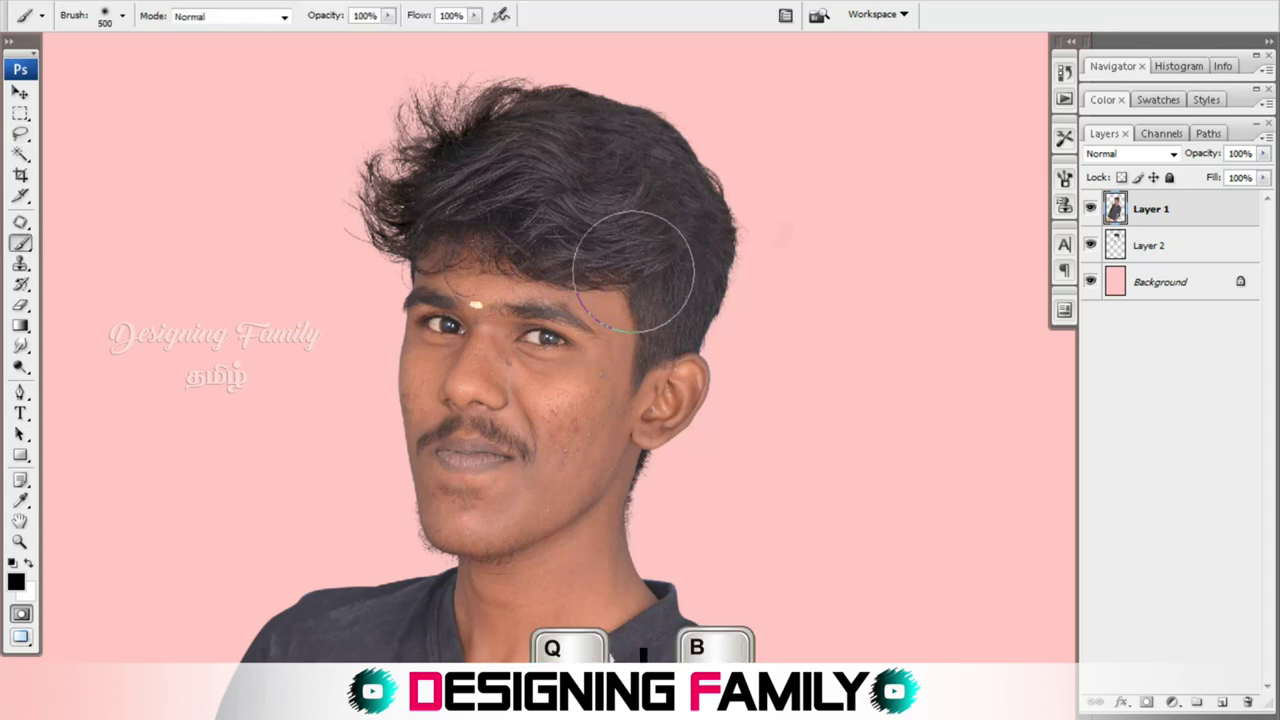
mouse_move(385, 245)
mouse_down()
mouse_move(560, 160)
mouse_move(571, 471)
mouse_move(400, 350)
mouse_up()
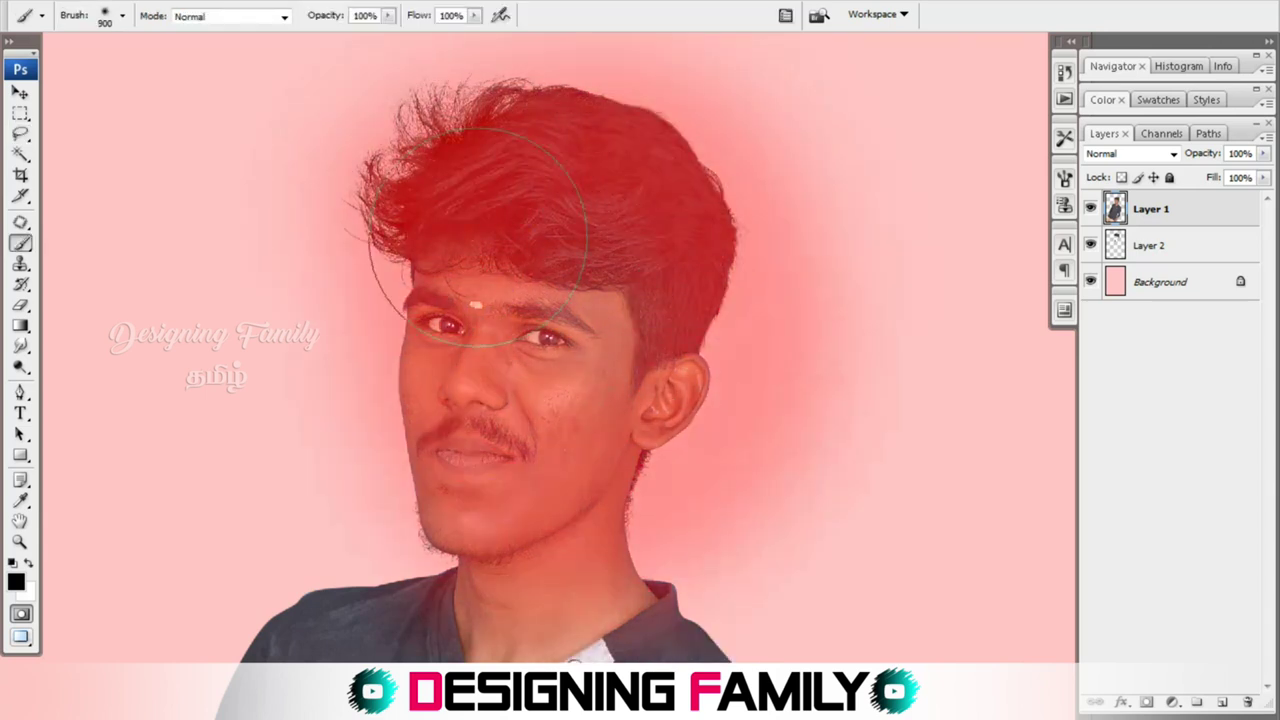
click(1150, 208)
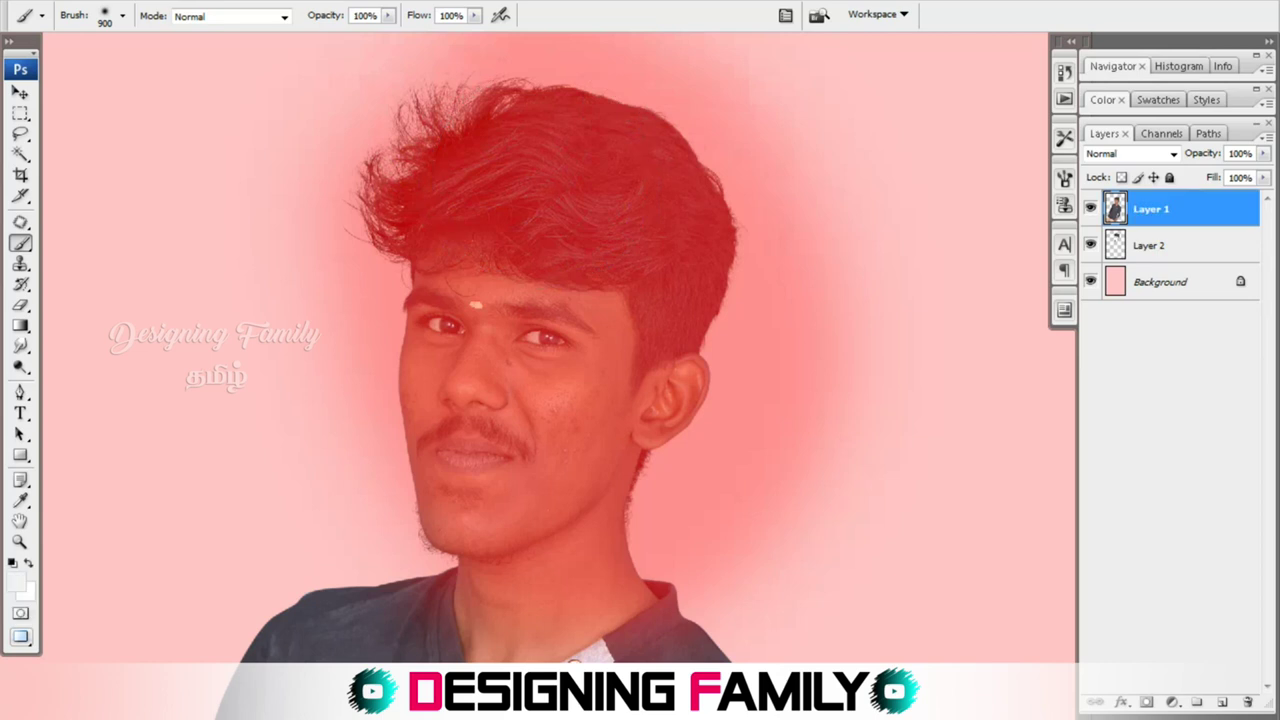
key(q)
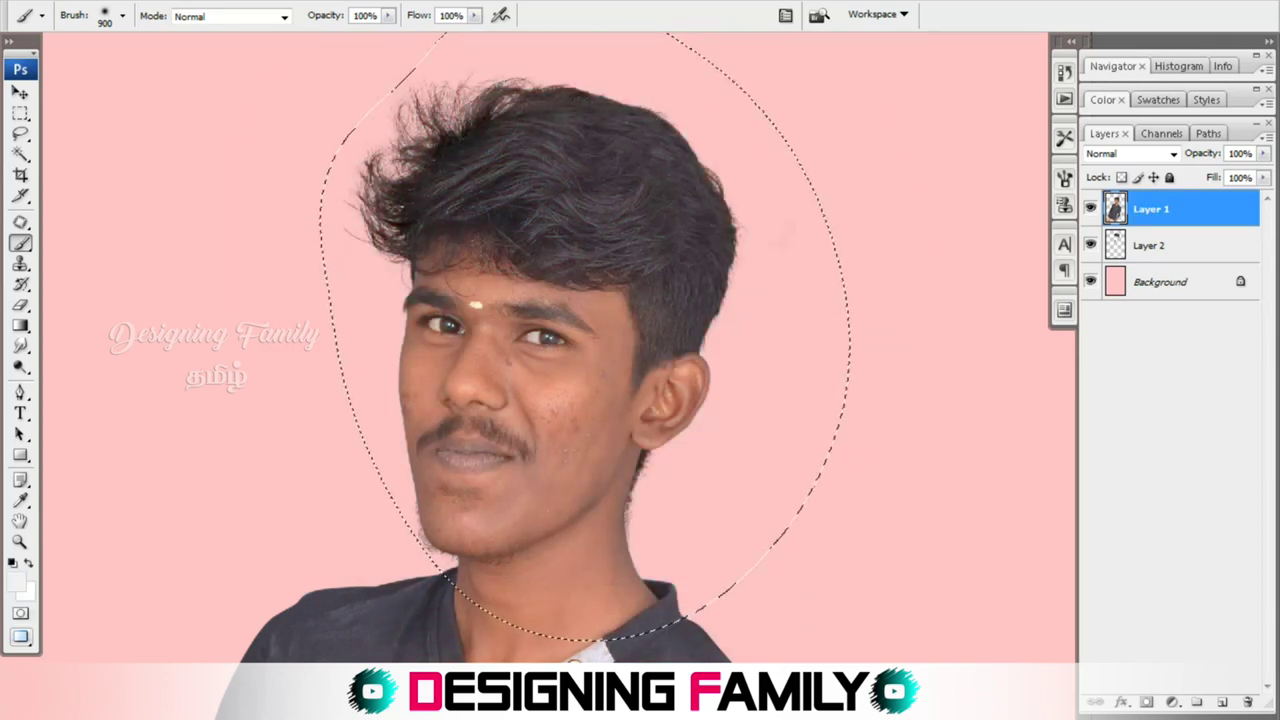
Open Selective Color for the head selection and its colour range list.
key(alt+i)
key(a)
key(s)
click(949, 122)
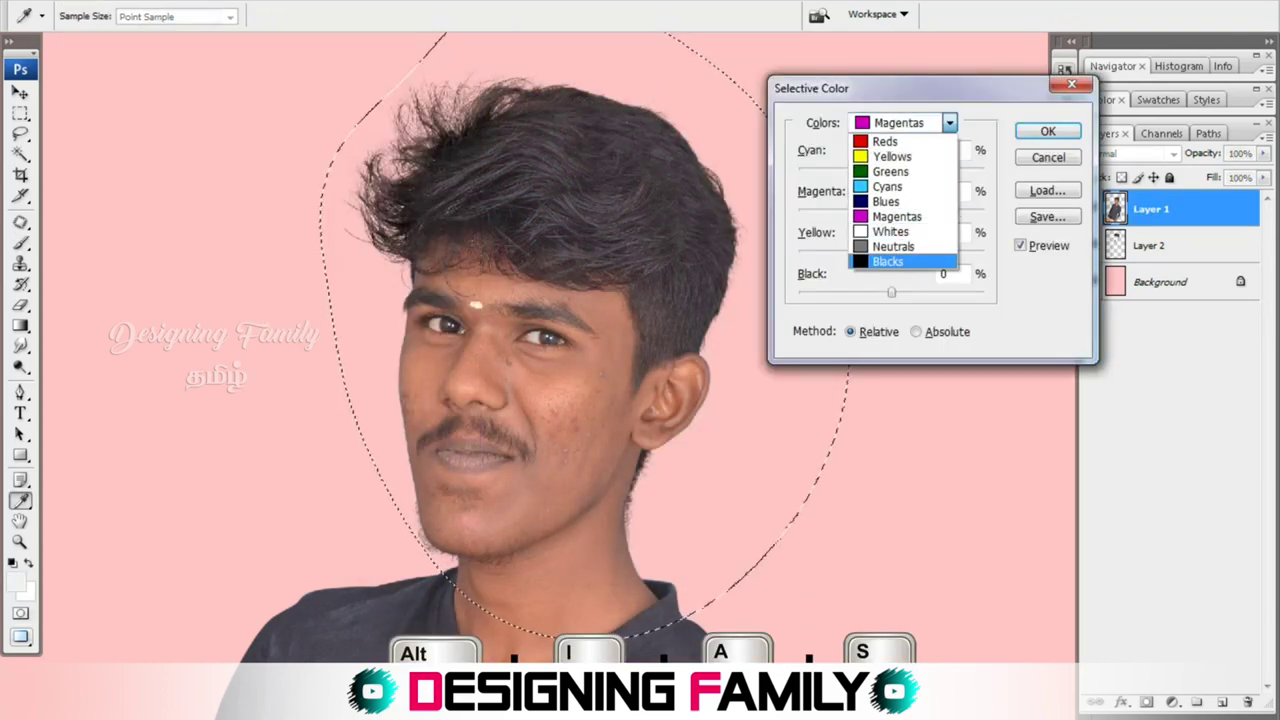
Add +17% black to the Blacks inside the head selection, then deselect.
click(905, 266)
drag(891, 292, 907, 292)
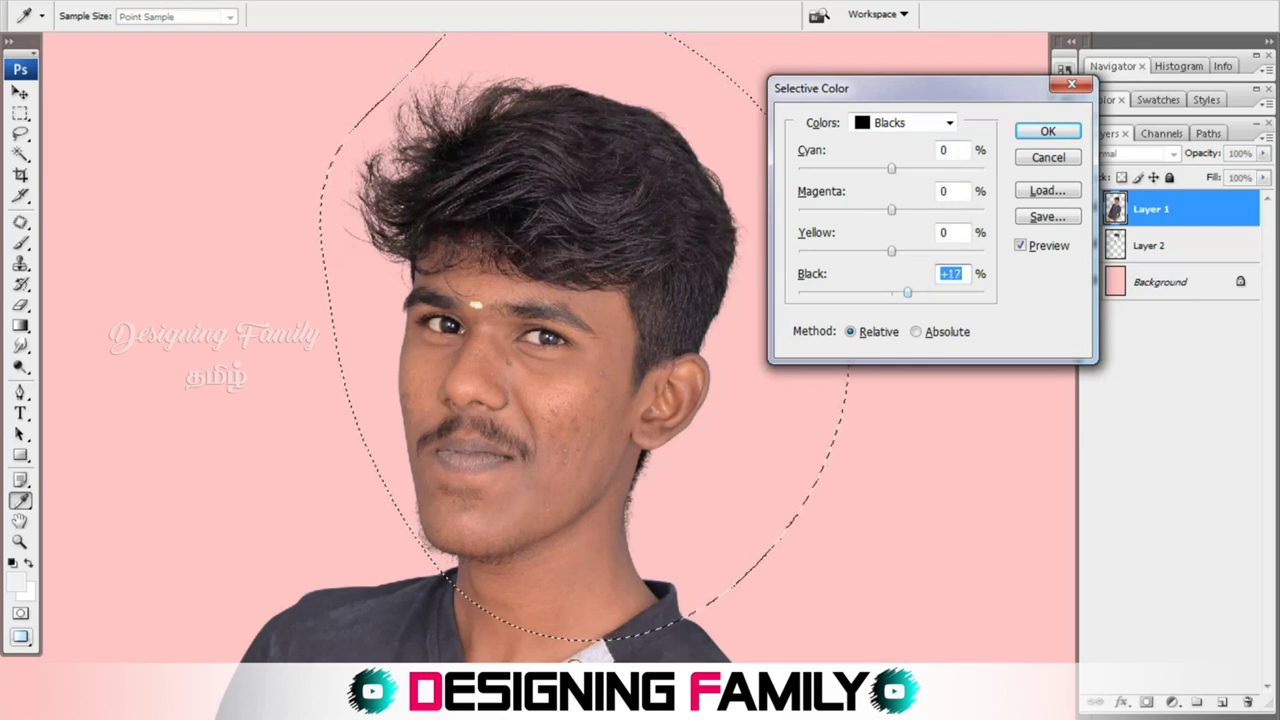
key(Return)
key(b)
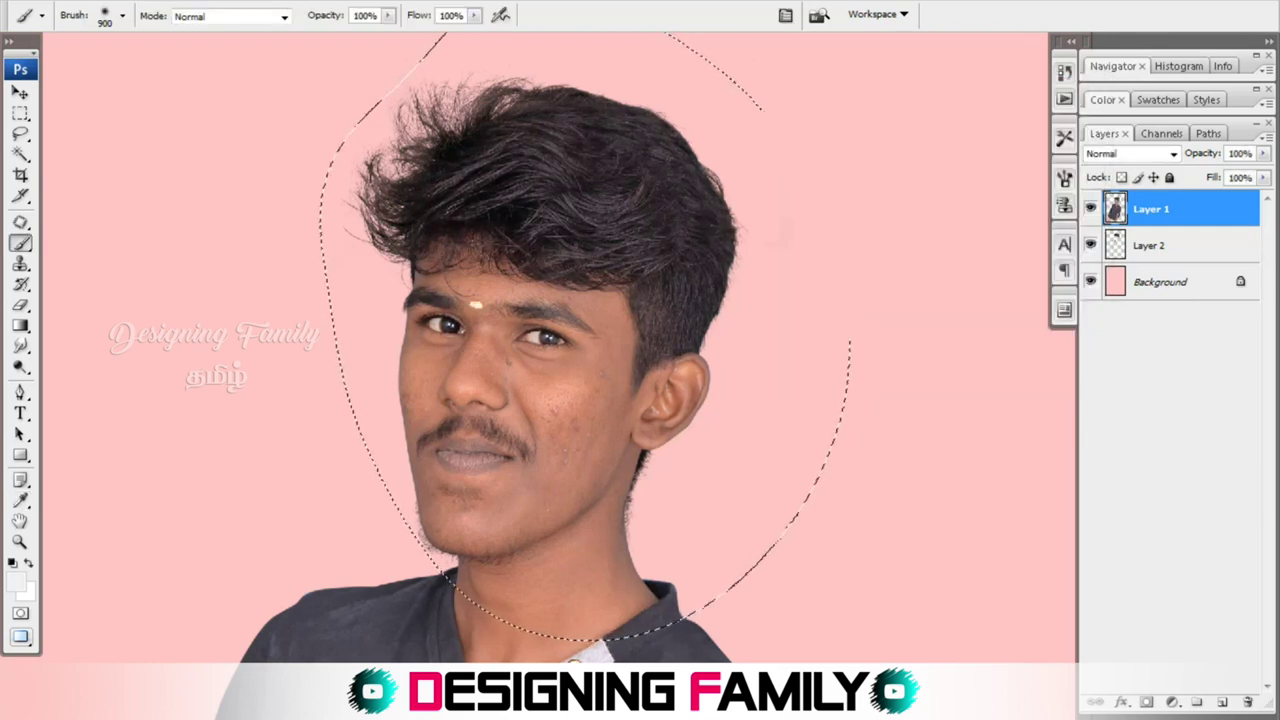
key(ctrl+d)
Hide and show Layer 1 to compare the darkened hair across the photo.
key(ctrl+minus)
key(ctrl+minus)
scroll(485, 430, down, 2)
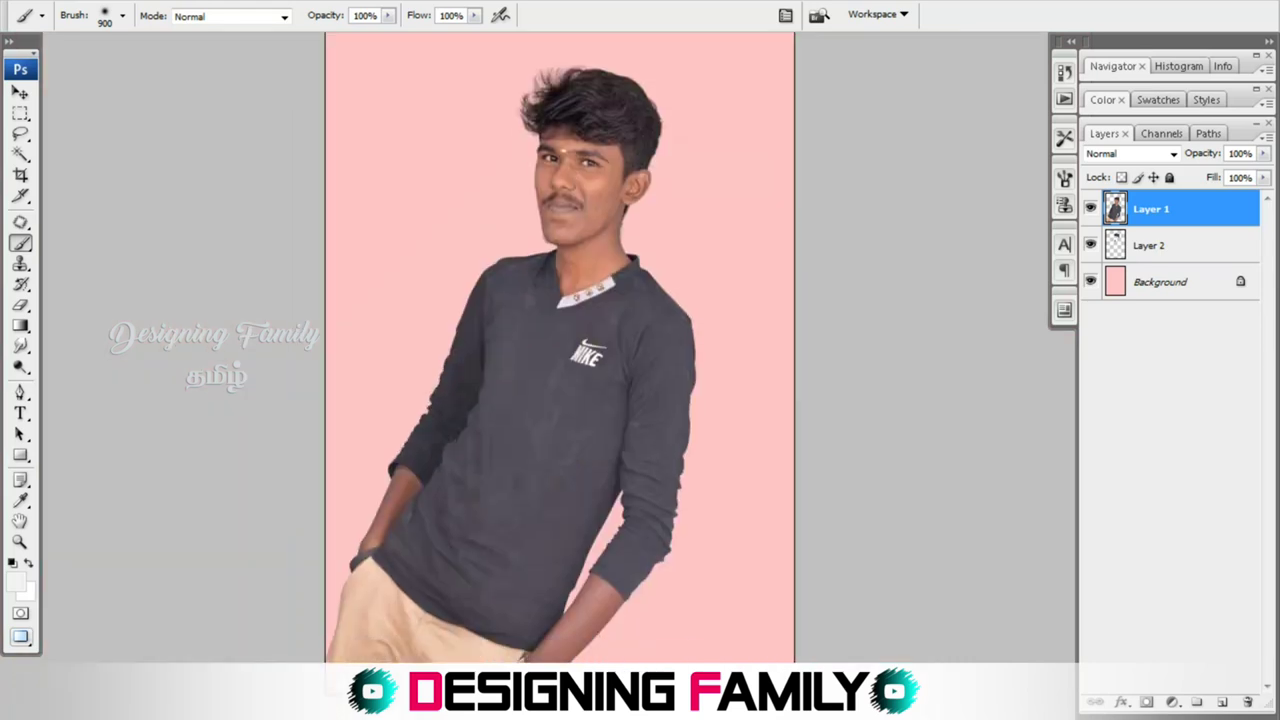
click(1090, 208)
scroll(560, 150, up, 3)
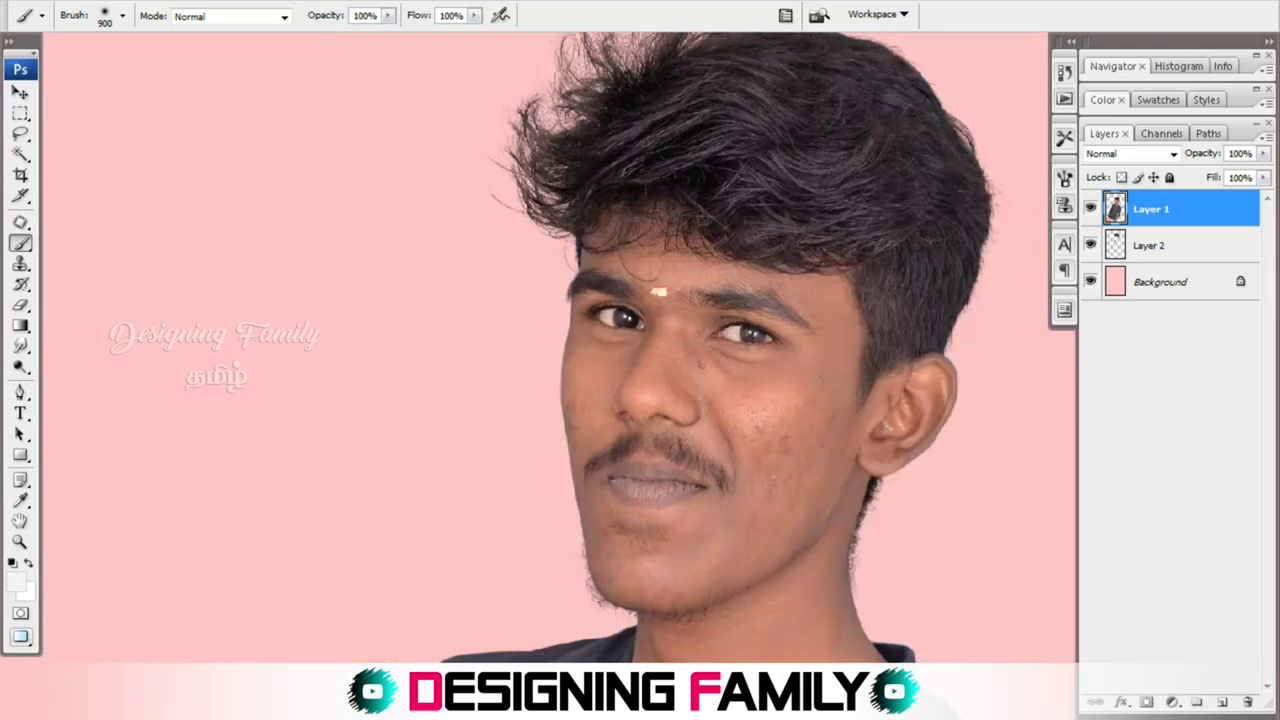
scroll(855, 210, up, 3)
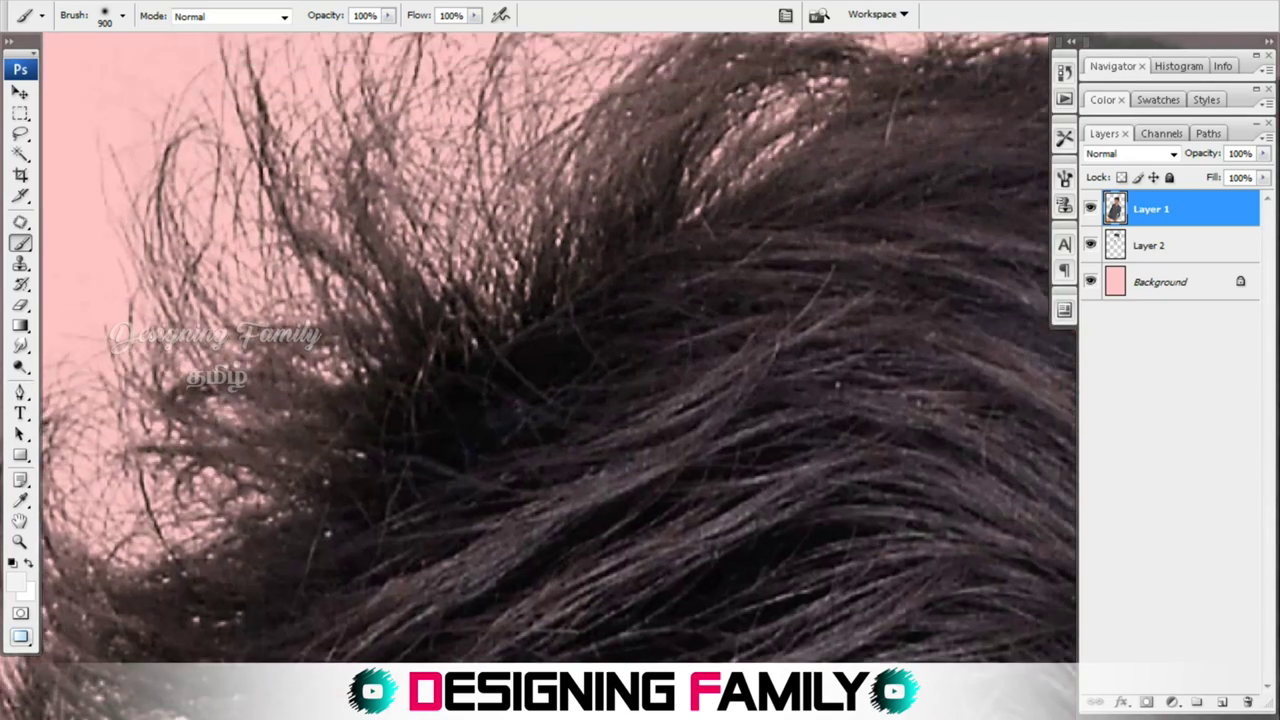
scroll(855, 210, down, 3)
scroll(855, 210, down, 2)
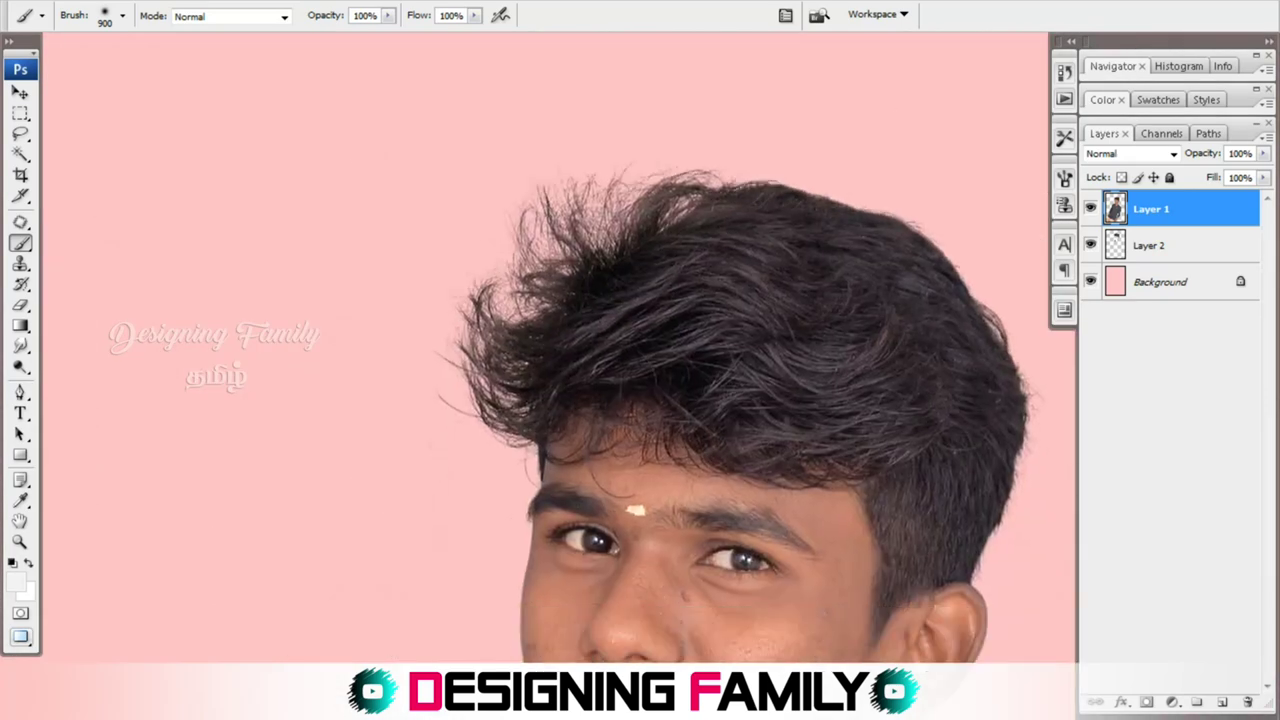
click(1090, 208)
click(1150, 245)
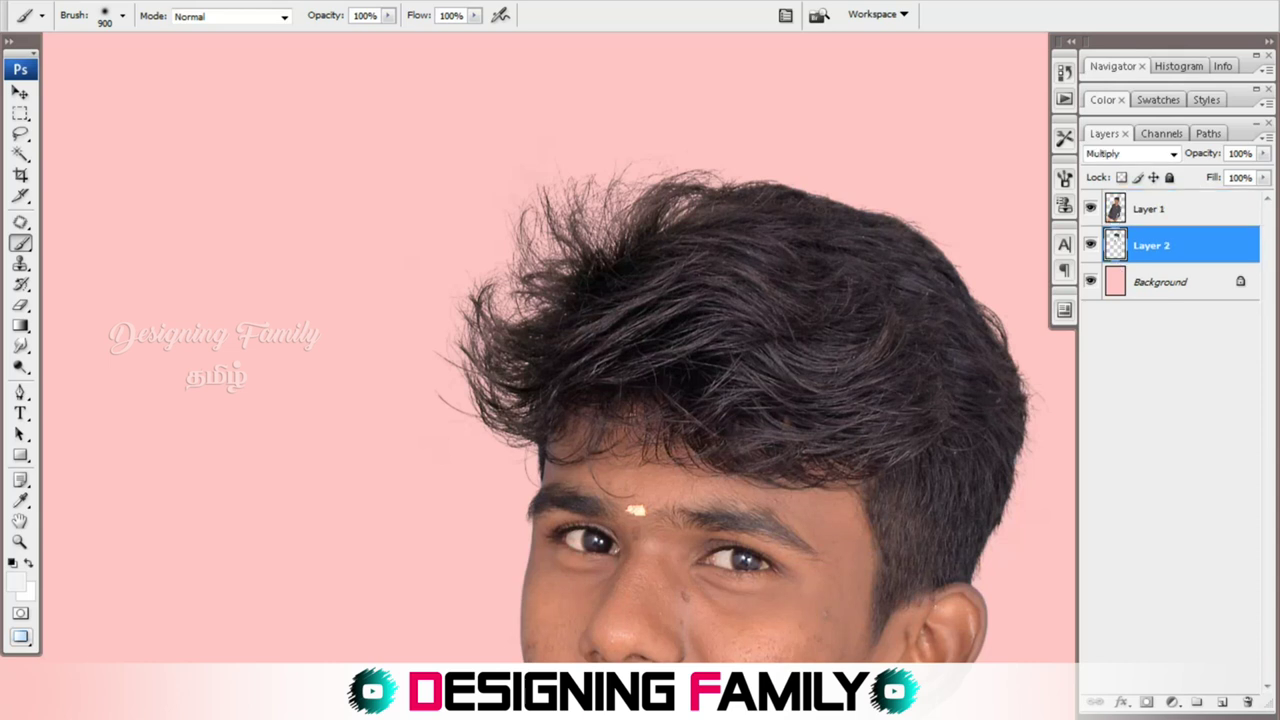
Apply Levels to Layer 2 with the midtone input at 0.88, then fit the photo on screen.
key(ctrl+l)
drag(864, 330, 882, 330)
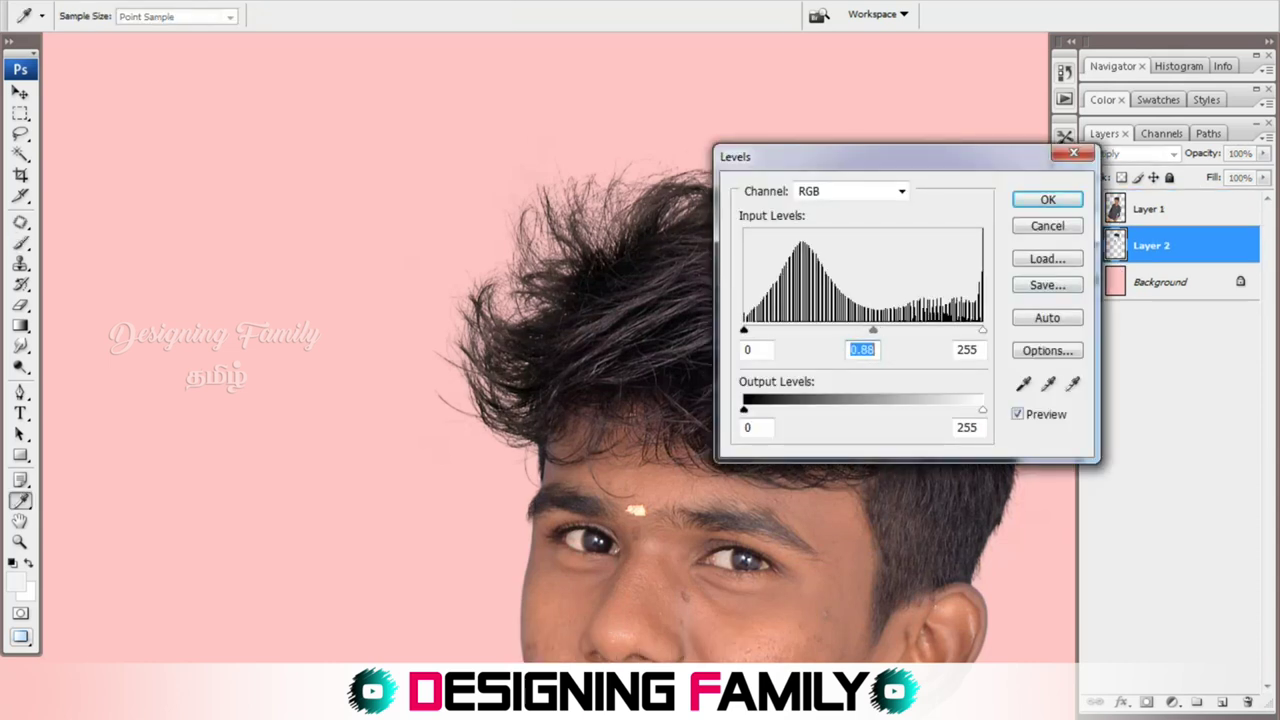
key(Return)
key(ctrl+0)
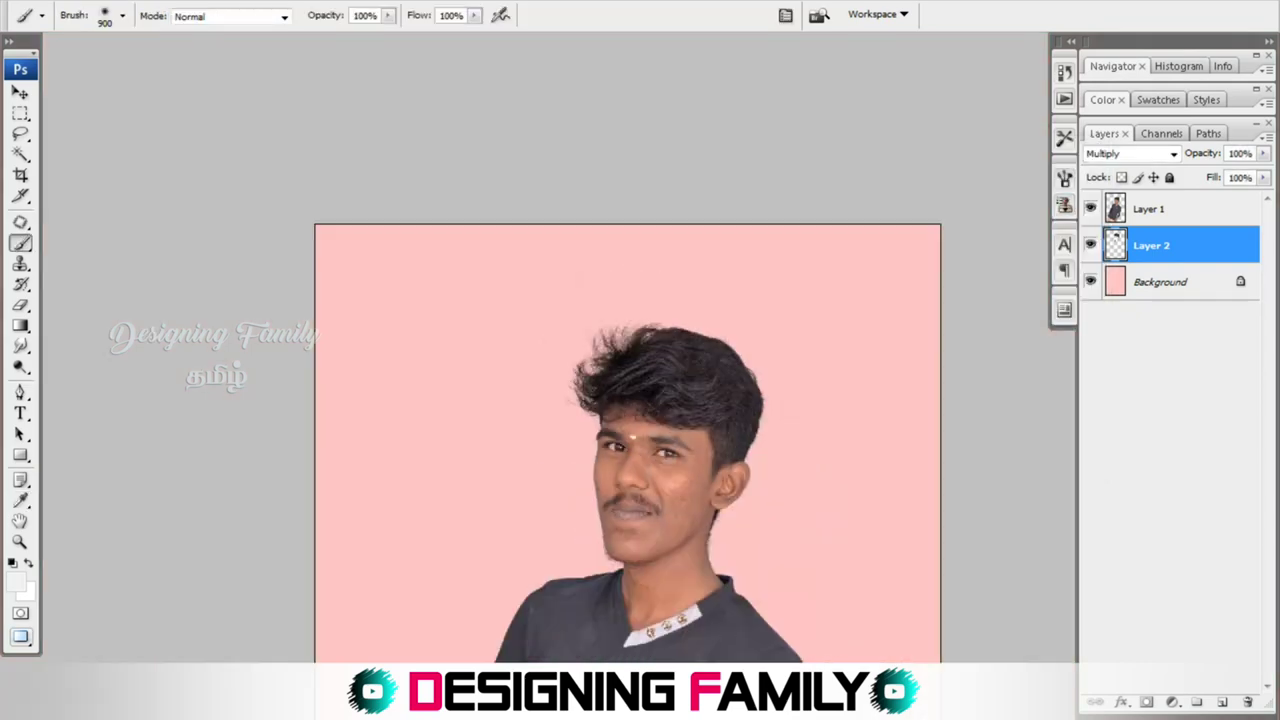
key(v)
key(ctrl+minus)
key(ctrl+minus)
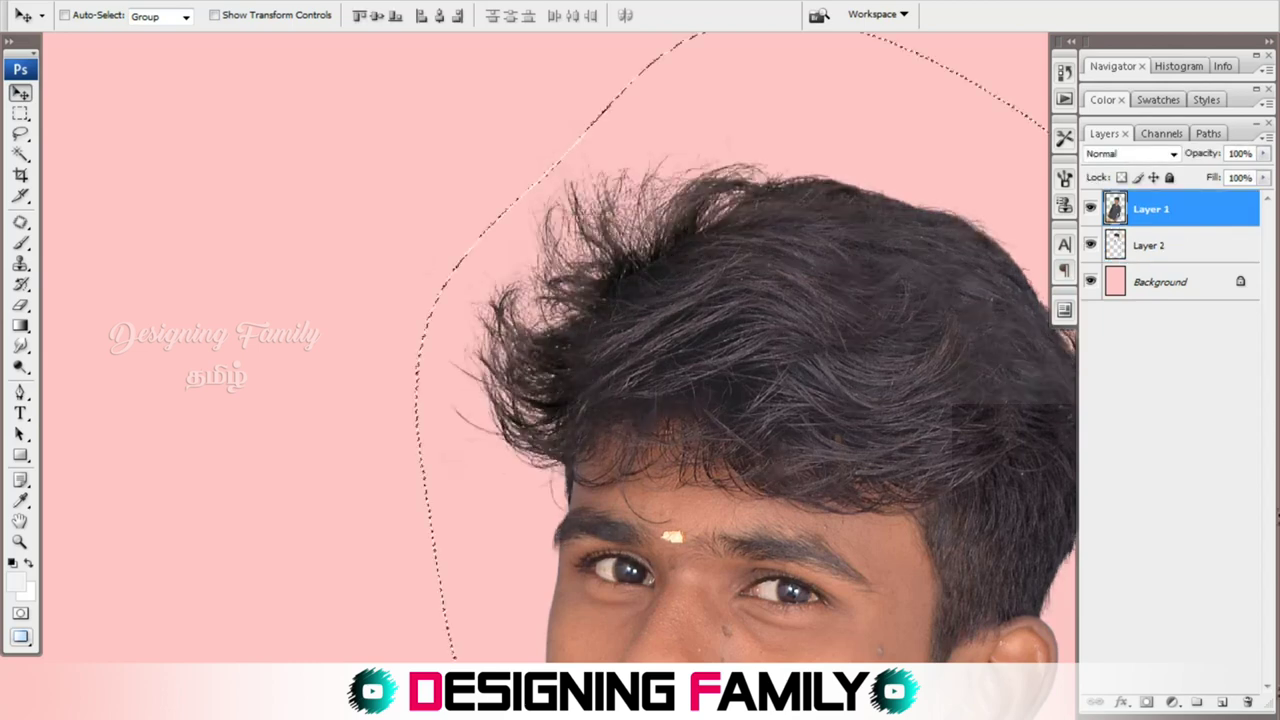
Deselect the leftover hair selection and zoom in to review the finished photo.
key(ctrl+d)
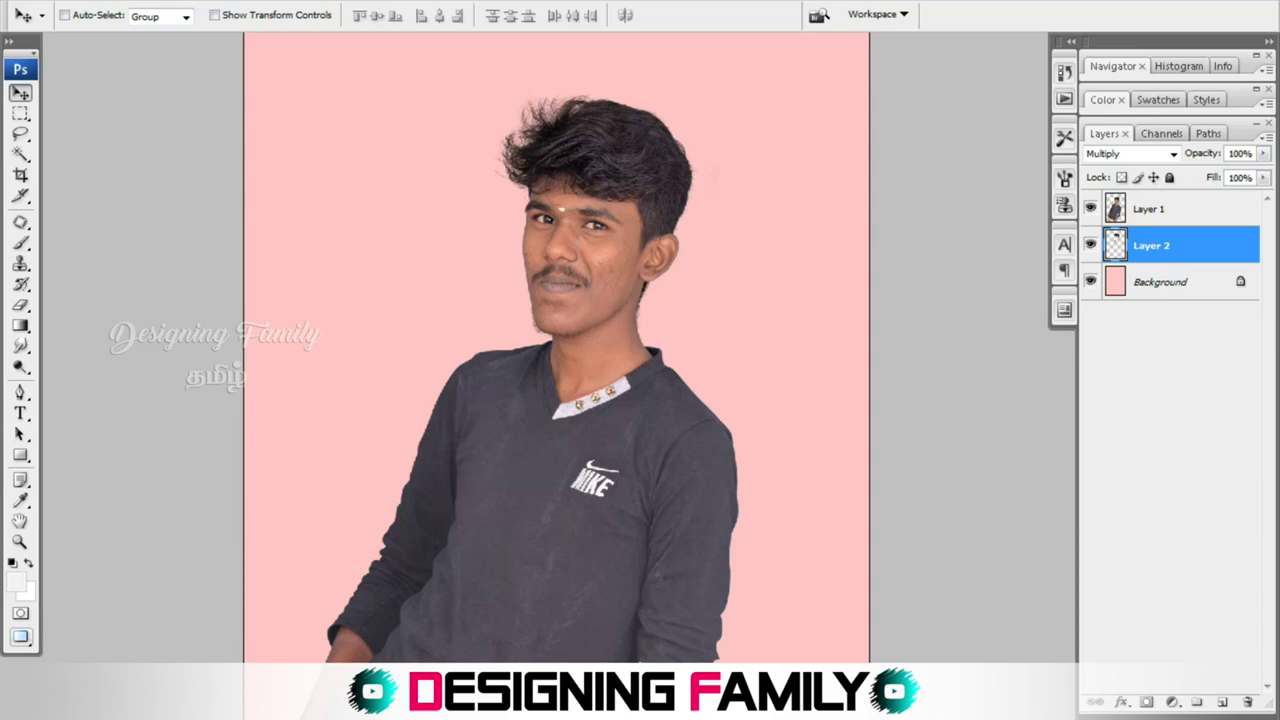
key(ctrl+plus)
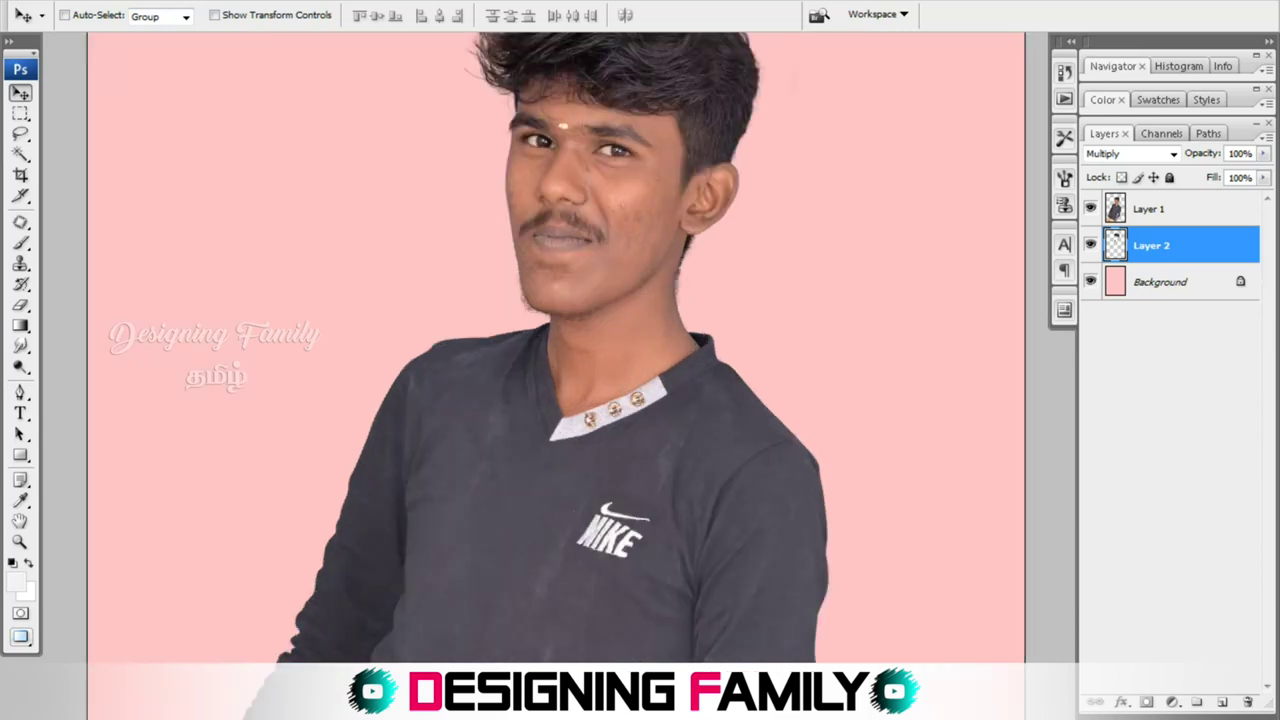